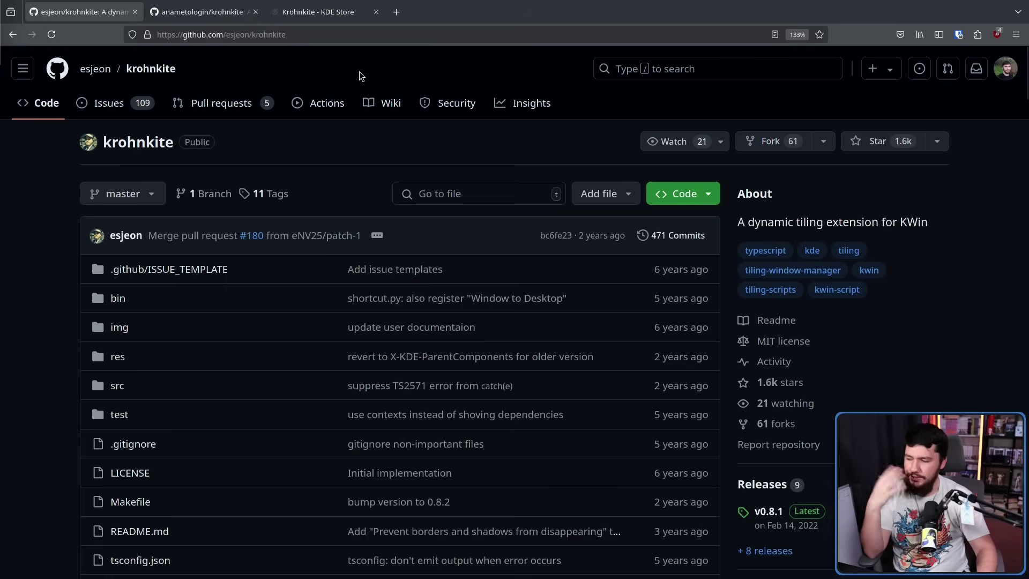
# Look over the anametologin krohnkite fork on GitHub, then show the Krohnkite KDE Store page
pyautogui.click(227, 12)
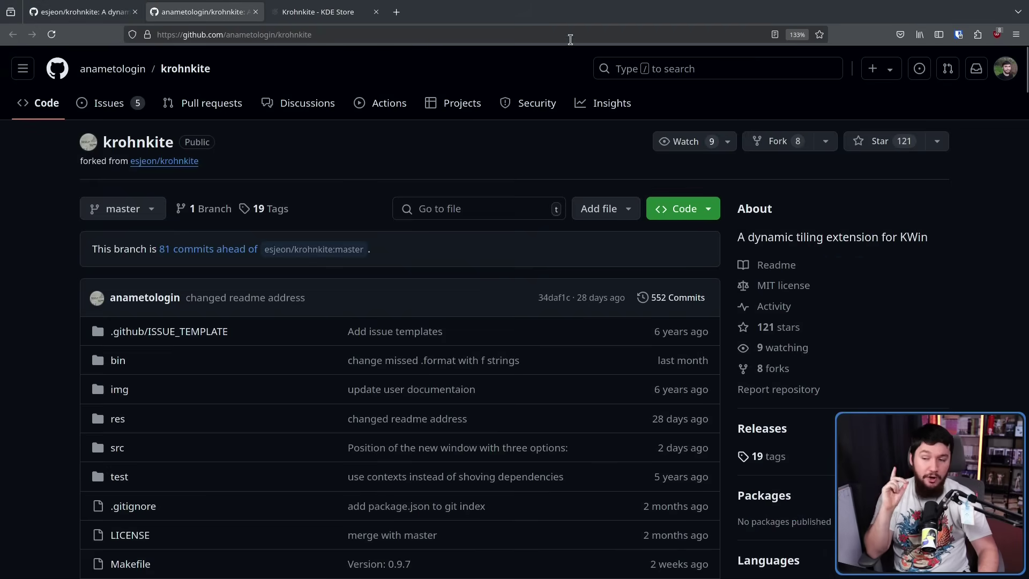
pyautogui.click(354, 11)
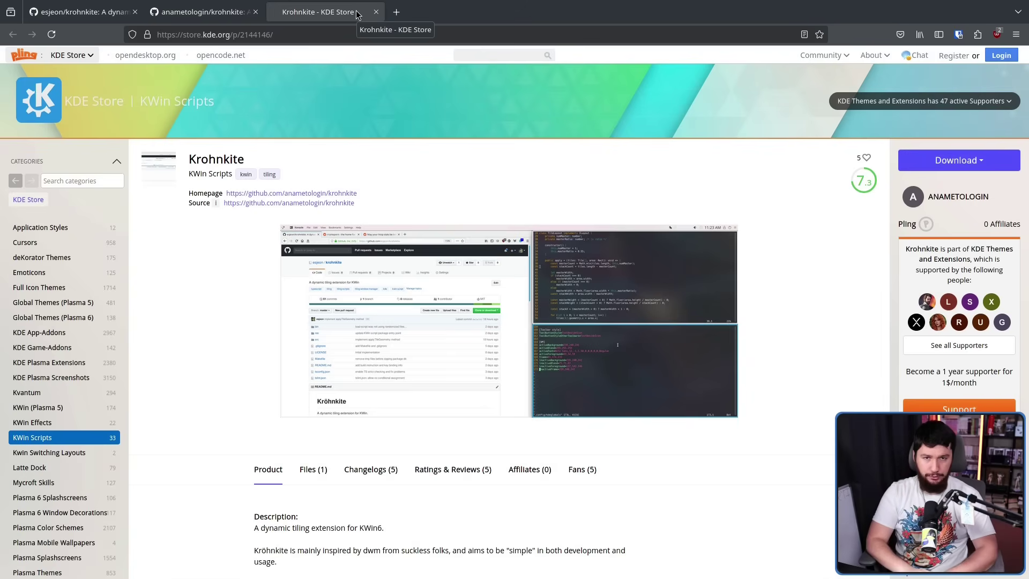
# Launch two Alacritty terminals stacked right of Firefox and focus the upper one
pyautogui.press('super+m')
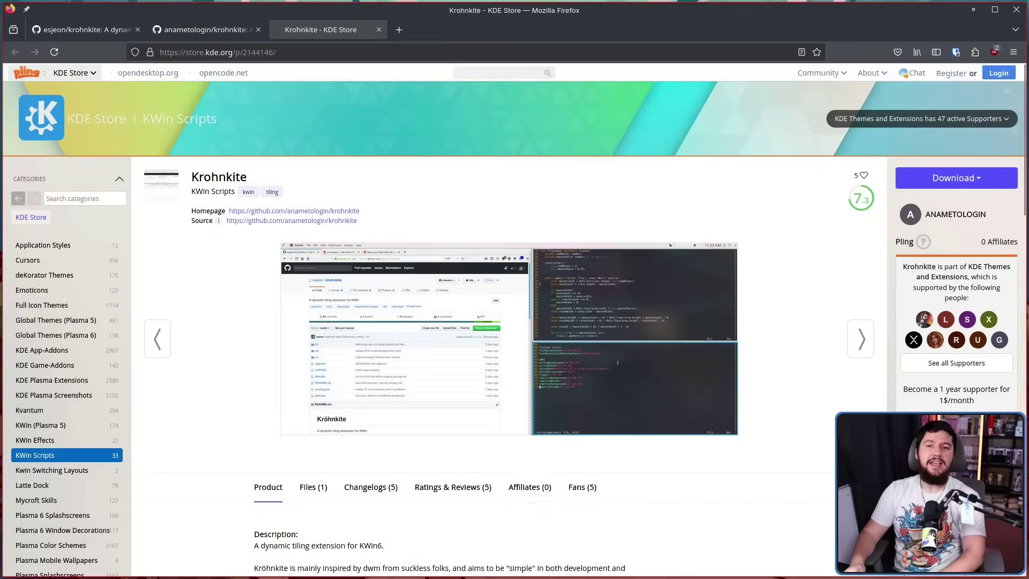
pyautogui.press('super+Return')
pyautogui.press('super+Return')
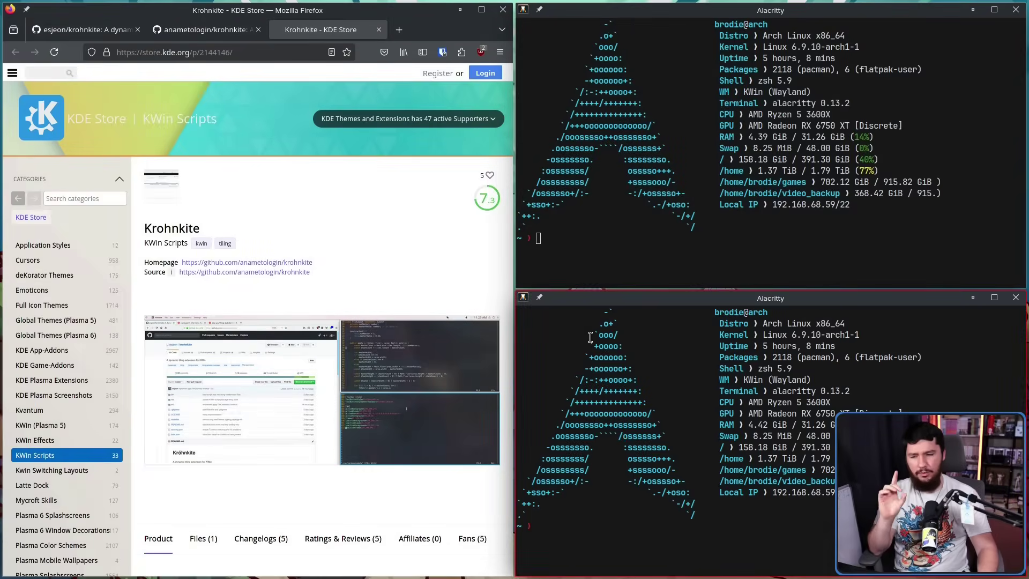
pyautogui.click(661, 243)
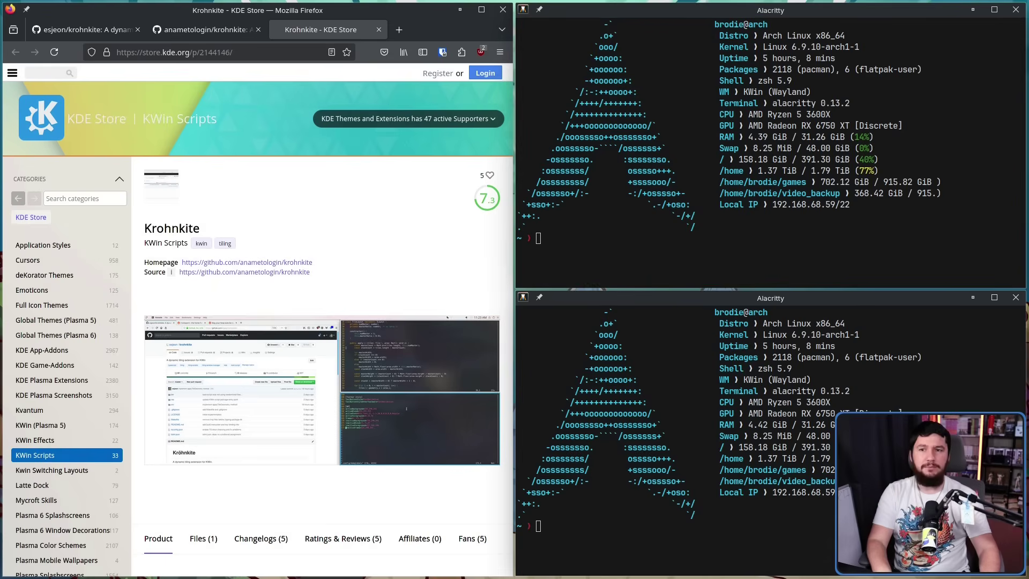
# Toggle the browser between full screen and its left-half tile while scrolling the klassy README
pyautogui.press('super+m')
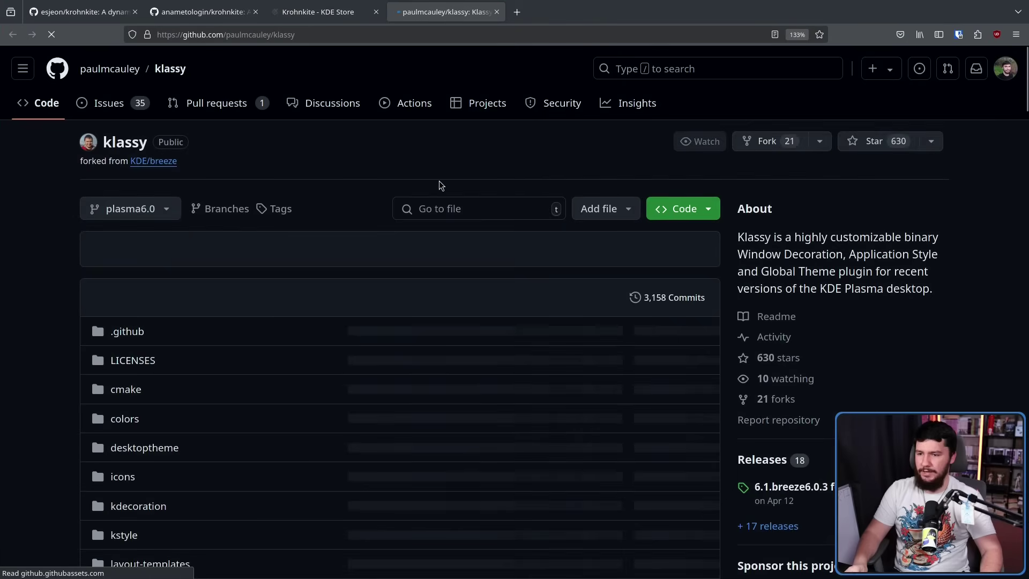
pyautogui.scroll(-15, 512, 184)
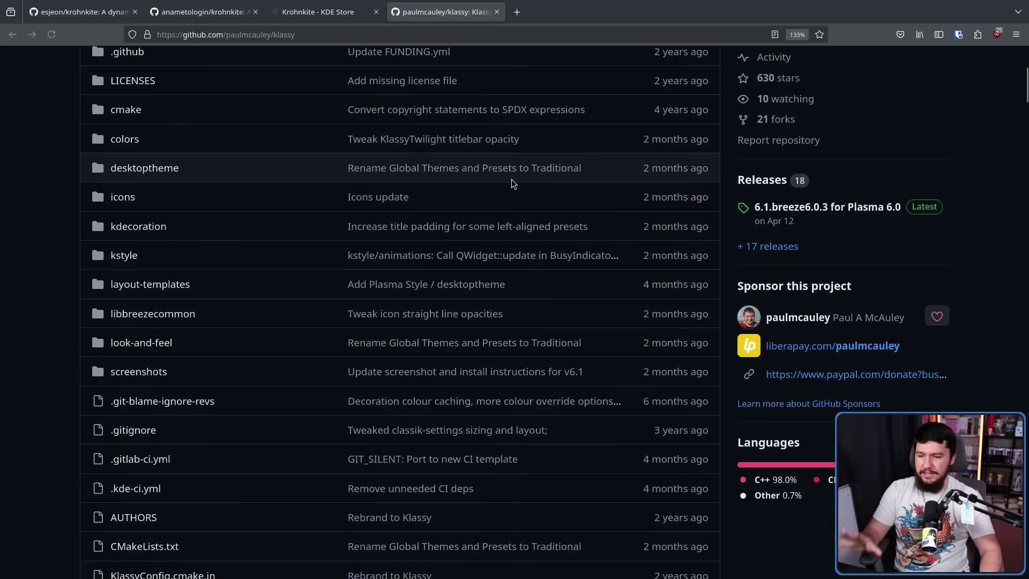
pyautogui.scroll(-10, 511, 179)
pyautogui.scroll(5, 511, 179)
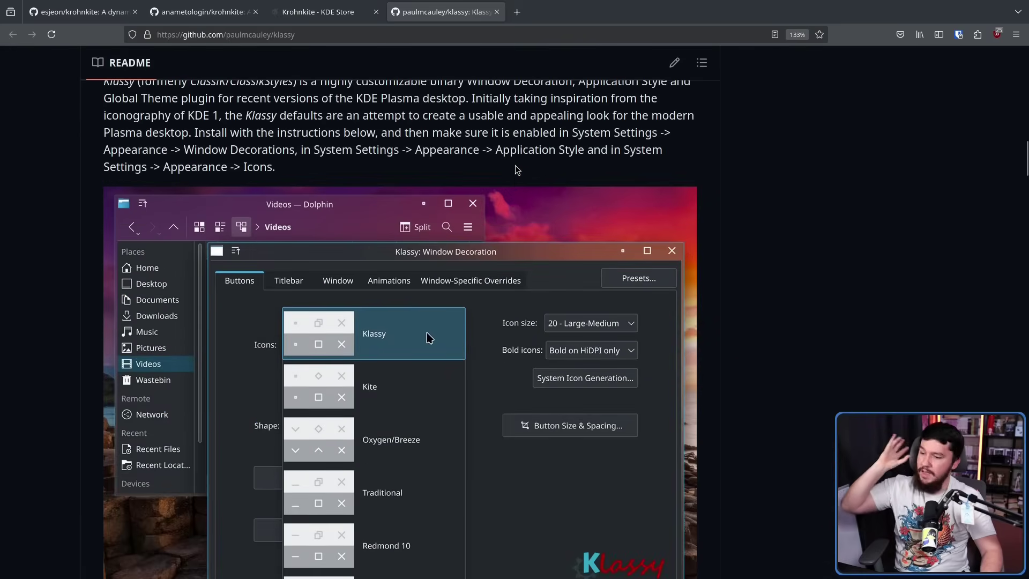
pyautogui.press('super+f')
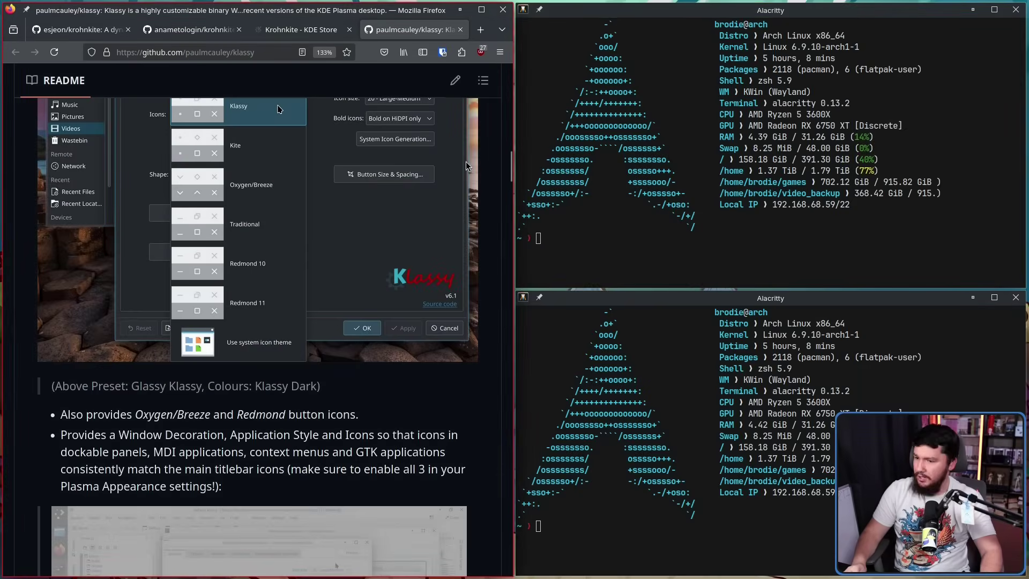
pyautogui.press('F11')
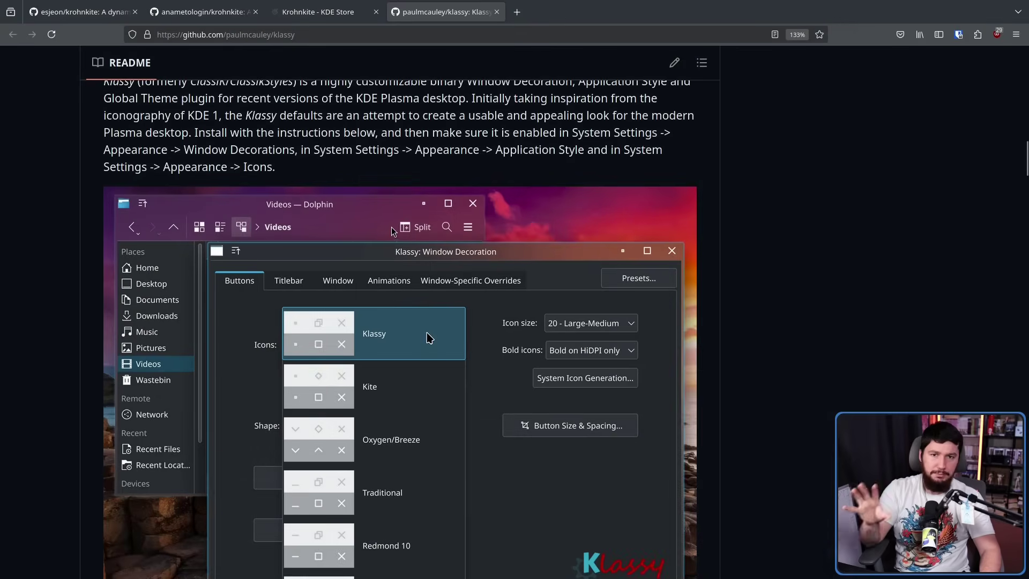
pyautogui.press('F11')
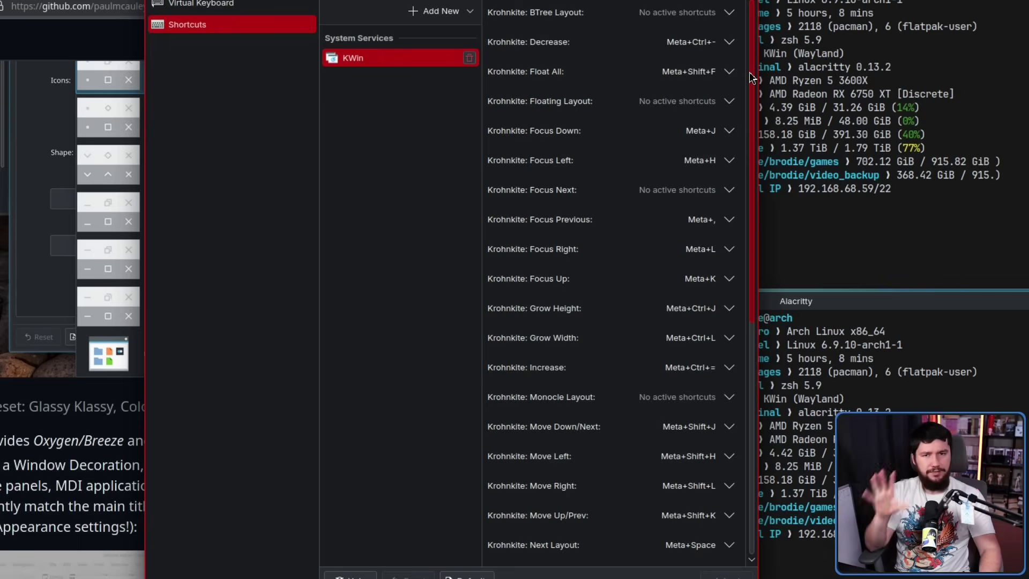
# Scroll through the Krohnkite entries in the KWin keyboard shortcuts list
pyautogui.moveTo(749, 73); pyautogui.dragTo(753, 319)
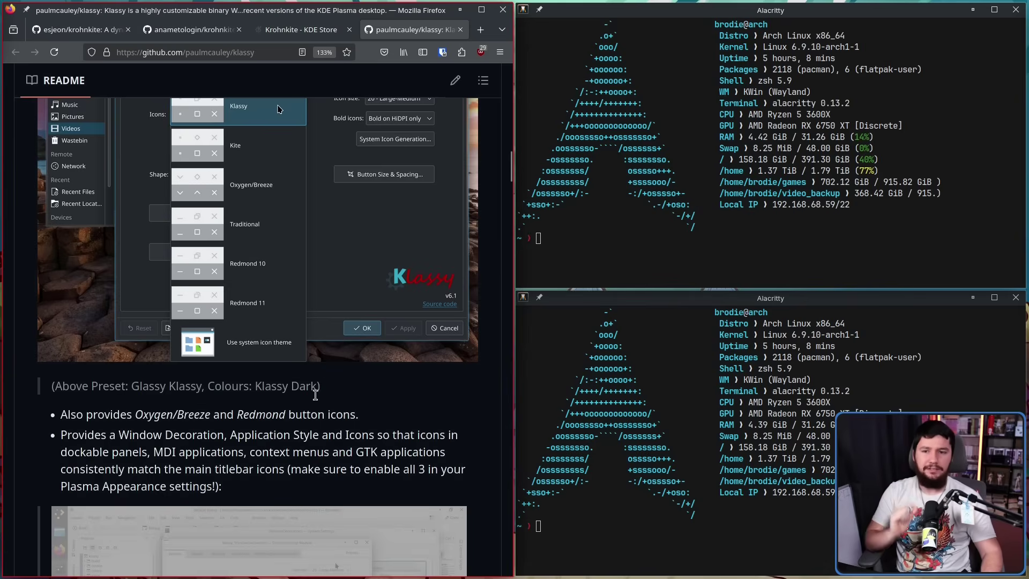
pyautogui.moveTo(135, 572)
pyautogui.click(55, 570)
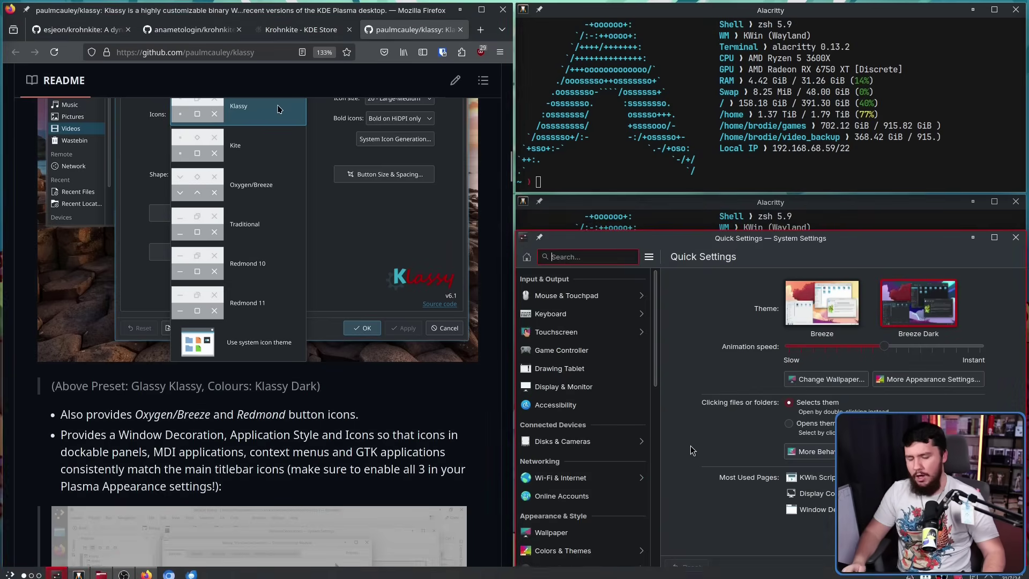
pyautogui.press('super+f')
pyautogui.moveTo(585, 404); pyautogui.dragTo(429, 320)
pyautogui.write('kwin')
pyautogui.click(275, 321)
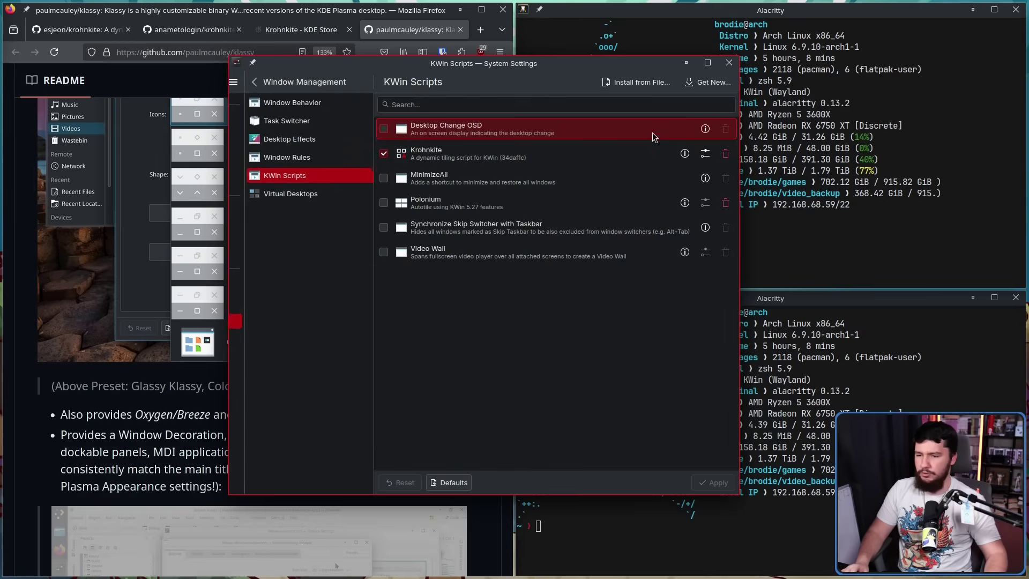
pyautogui.click(683, 154)
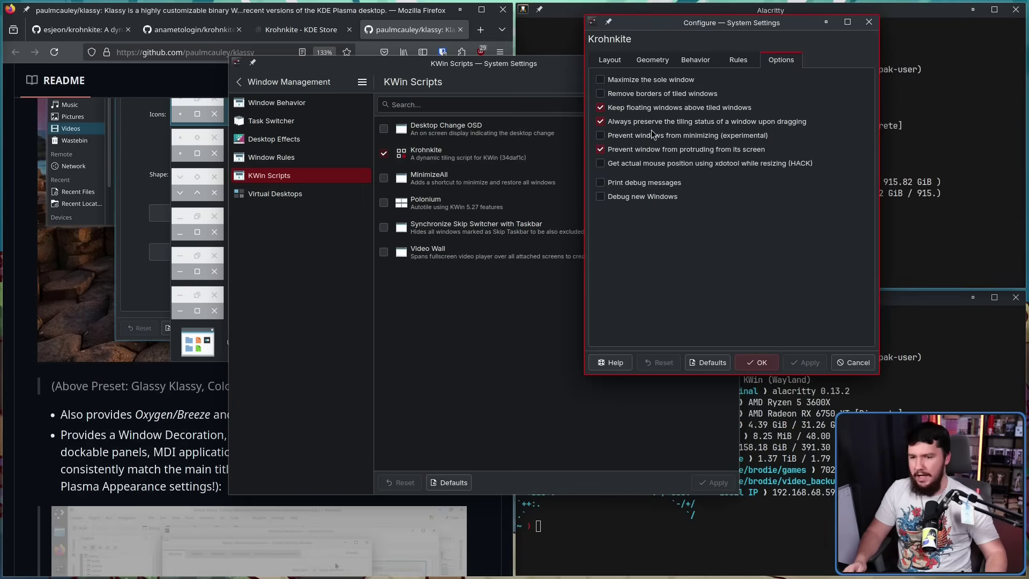
pyautogui.click(608, 60)
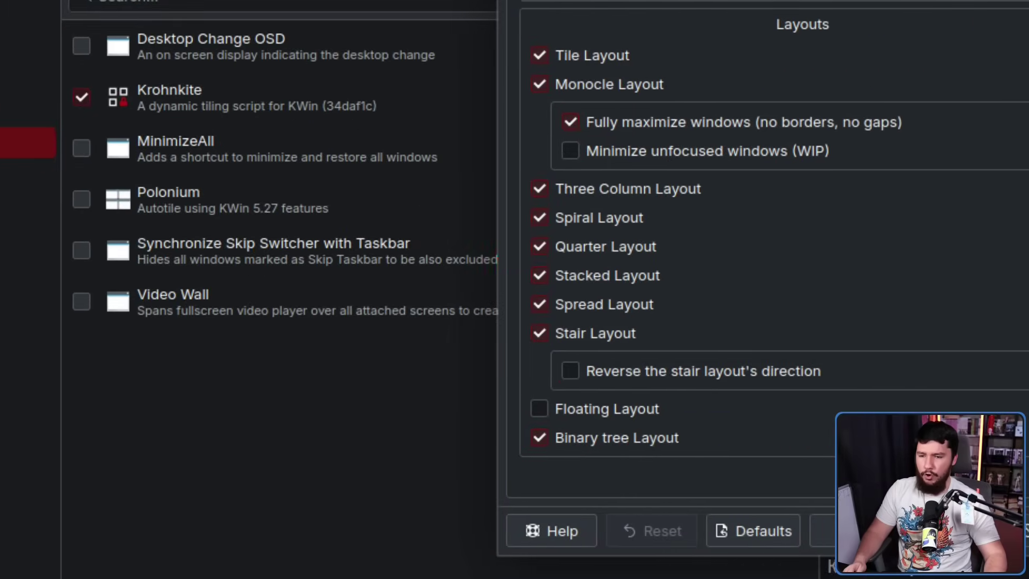
pyautogui.moveTo(666, 212); pyautogui.dragTo(490, 237)
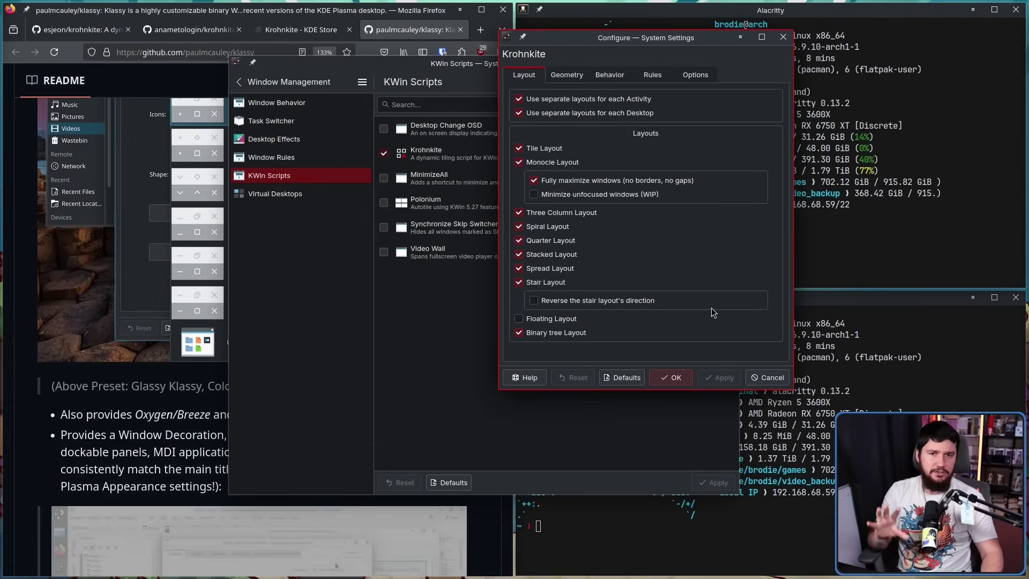
pyautogui.click(762, 378)
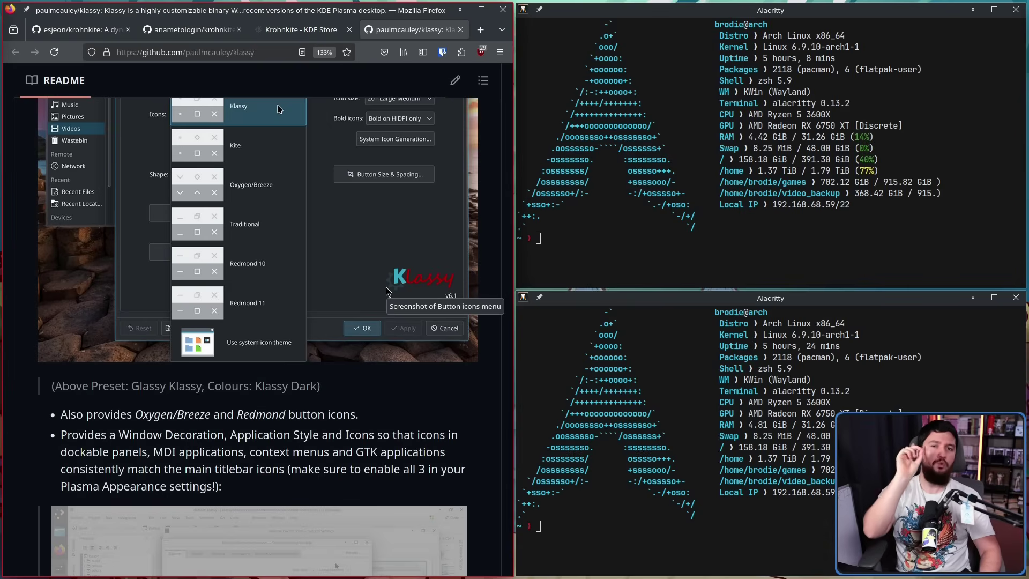
# Open a third and fourth terminal, then close the extra terminals again
pyautogui.press('super+Return')
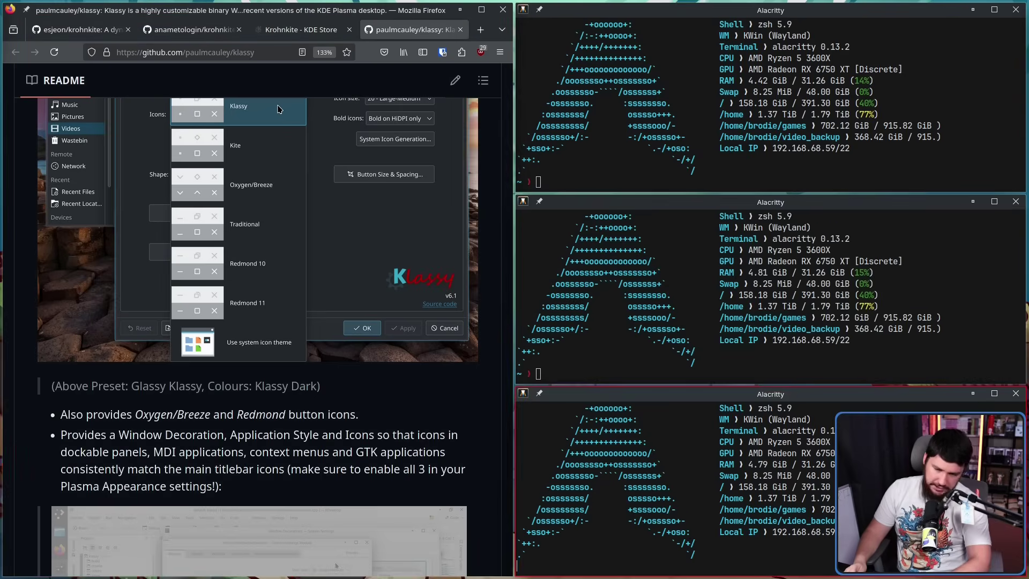
pyautogui.hotkey('ctrl', 'alt', 't')
pyautogui.hotkey('ctrl', 'alt', 't')
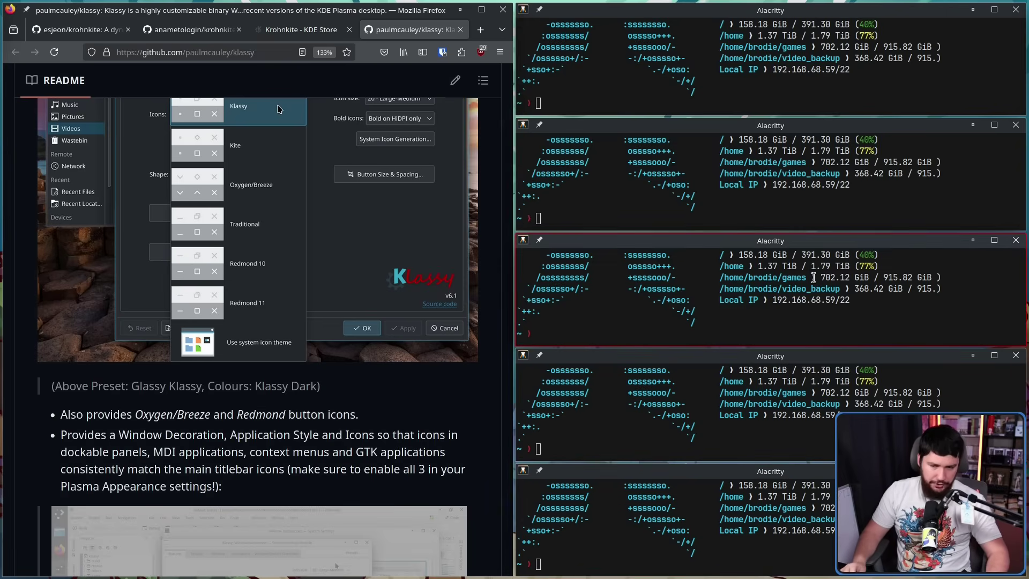
pyautogui.hotkey('alt', 'F4')
pyautogui.hotkey('alt', 'F4')
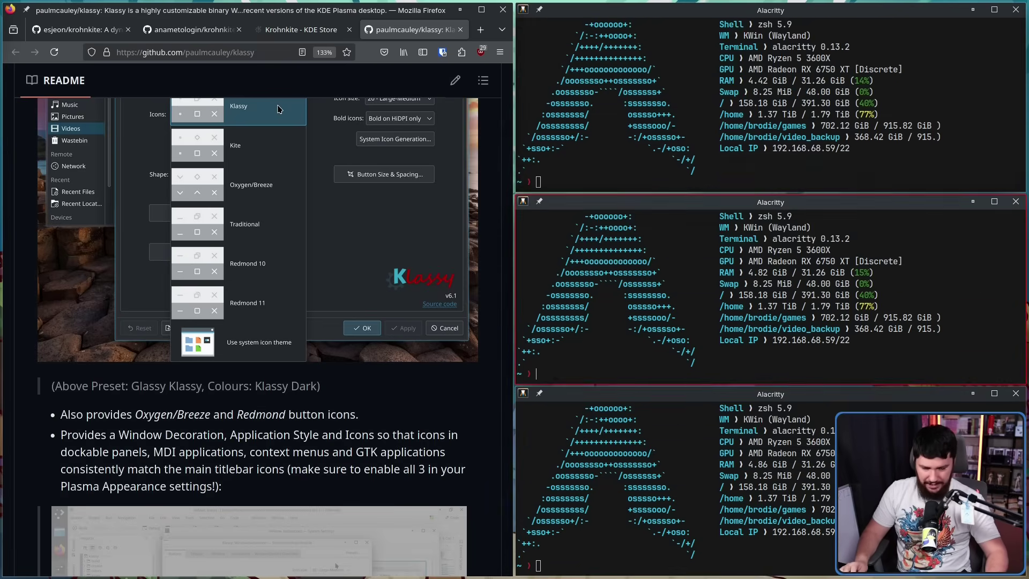
pyautogui.hotkey('ctrl', 'd')
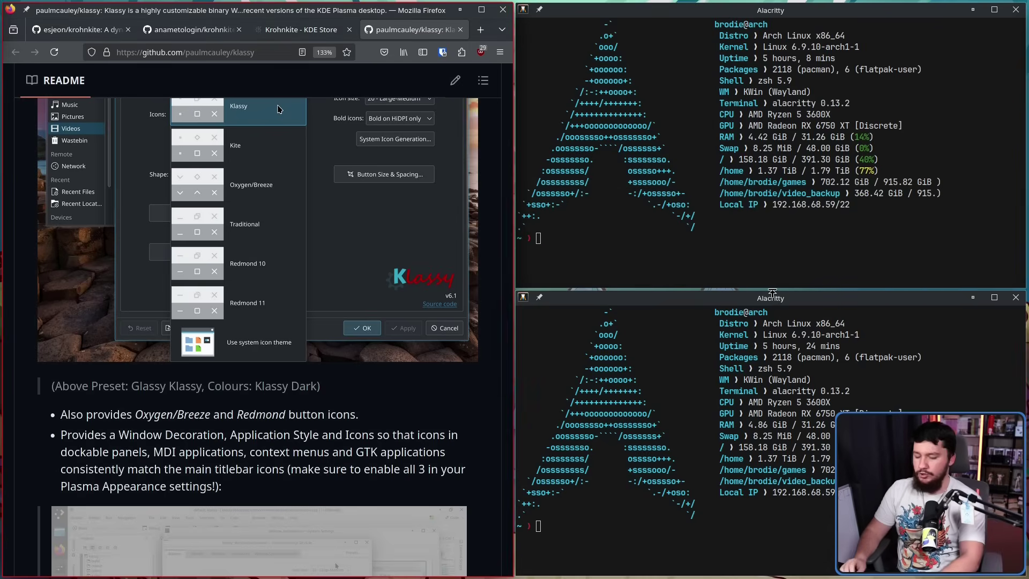
# Try the vertical stack layout, return to main tile, and rotate the browser top, right, bottom, left
pyautogui.press('super+i')
pyautogui.press('super+i')
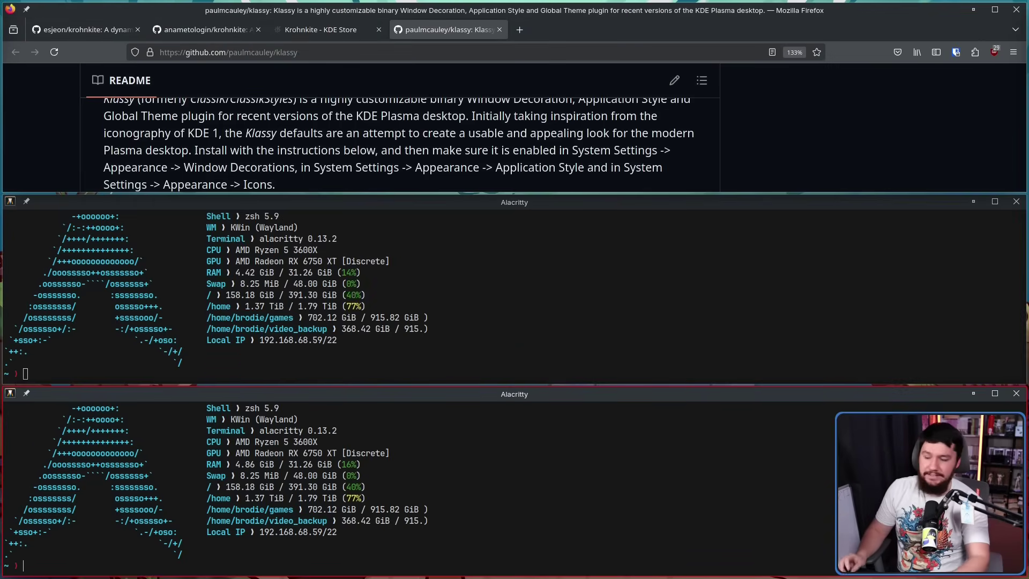
pyautogui.press('super+d')
pyautogui.press('super+d')
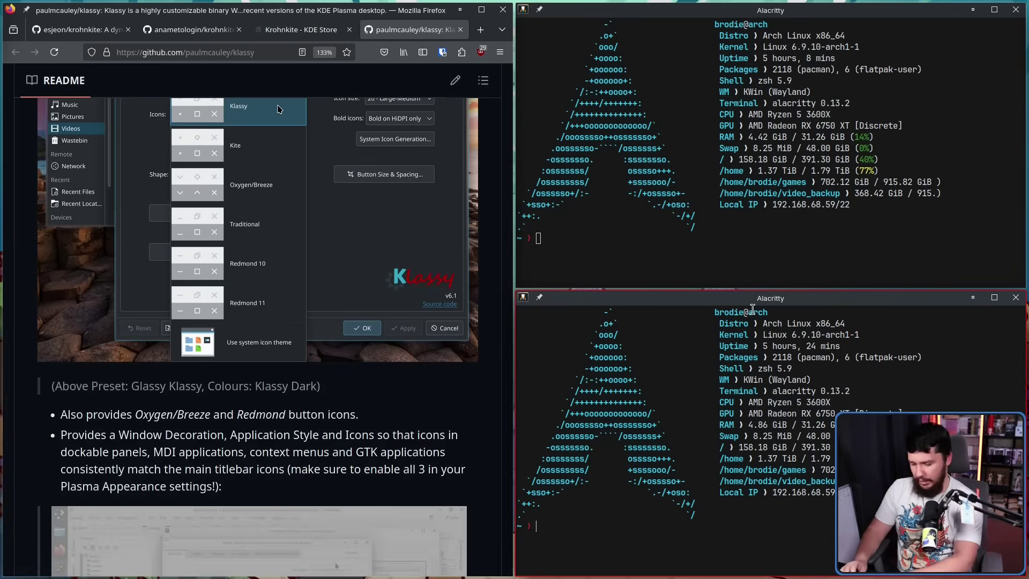
pyautogui.press('super+d')
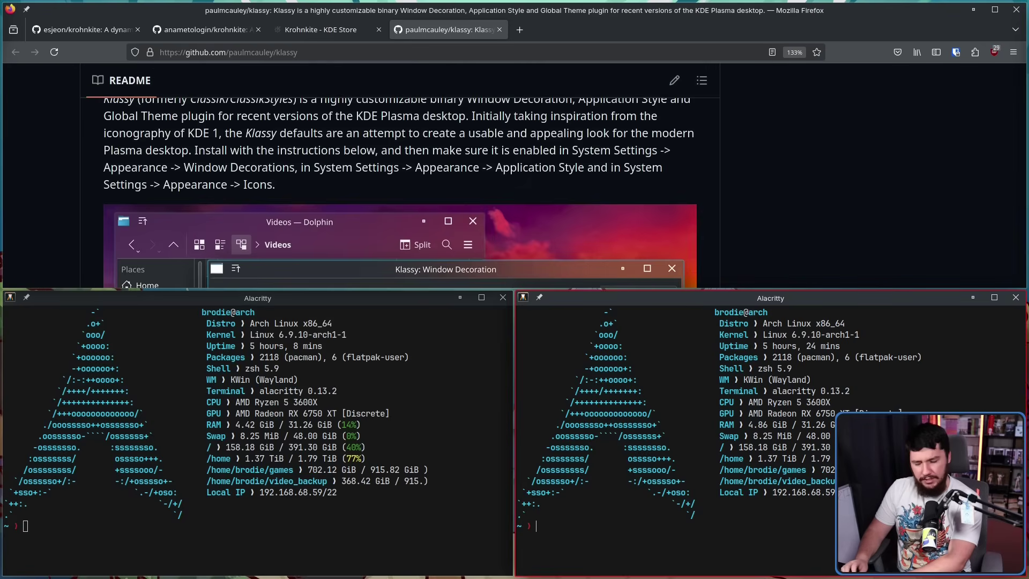
pyautogui.press('super+r')
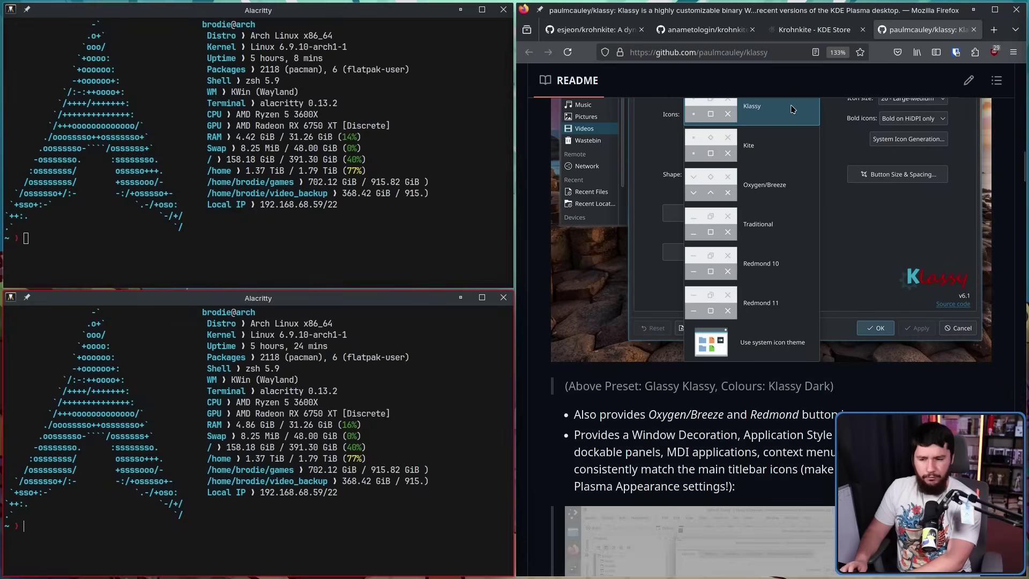
pyautogui.press('super+r')
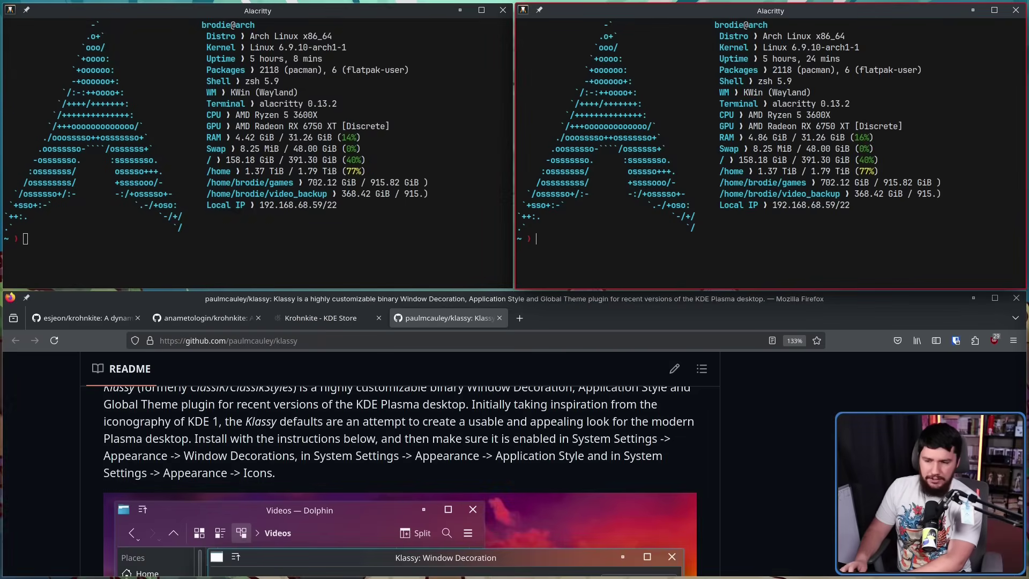
pyautogui.press('super+r')
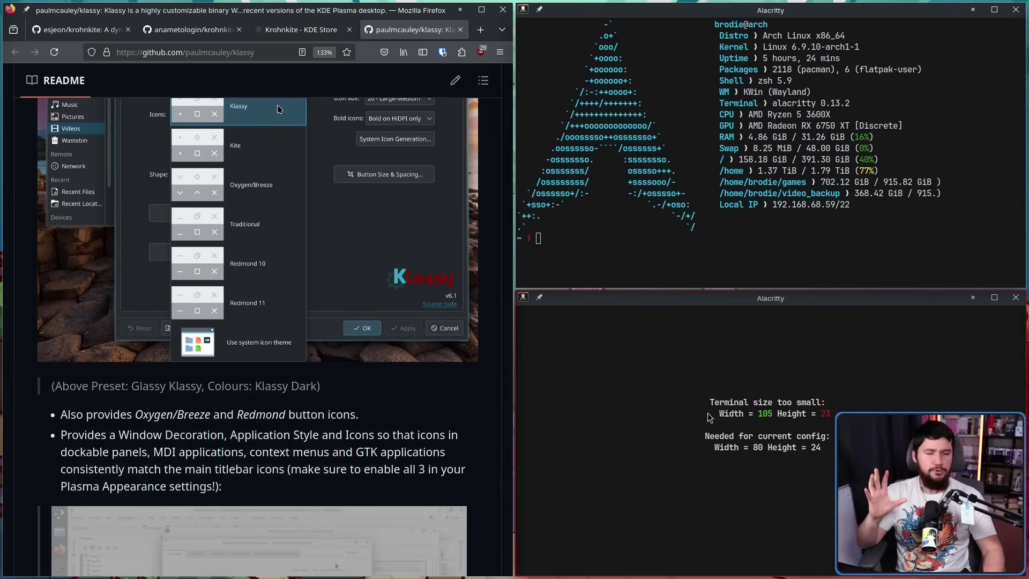
# Swap the btop tile up, left, right and down, ending at bottom-right
pyautogui.press('super+shift+k')
pyautogui.press('super+shift+h')
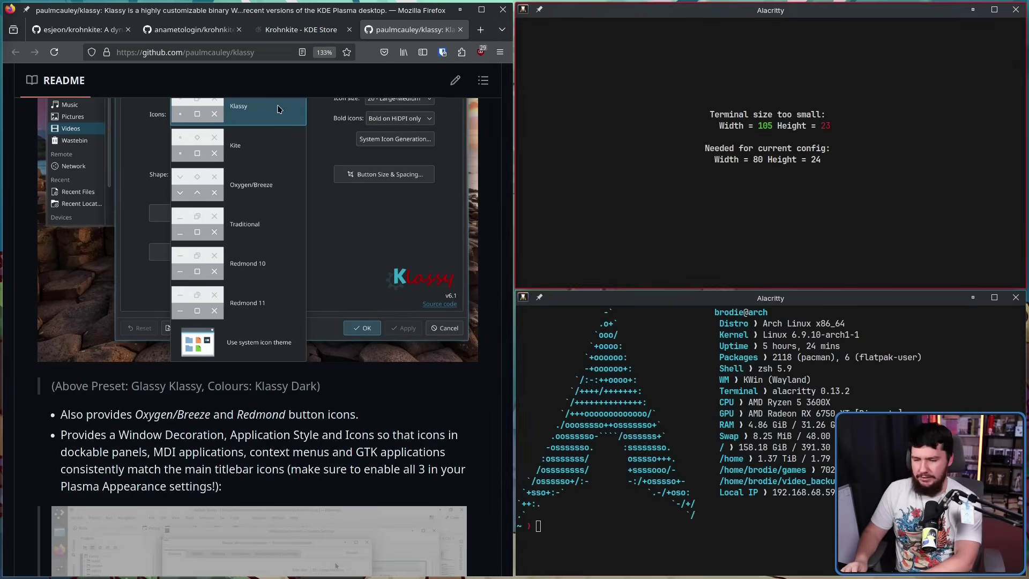
pyautogui.press('super+shift+l')
pyautogui.press('super+shift+j')
pyautogui.press('super+shift+h')
pyautogui.press('super+shift+l')
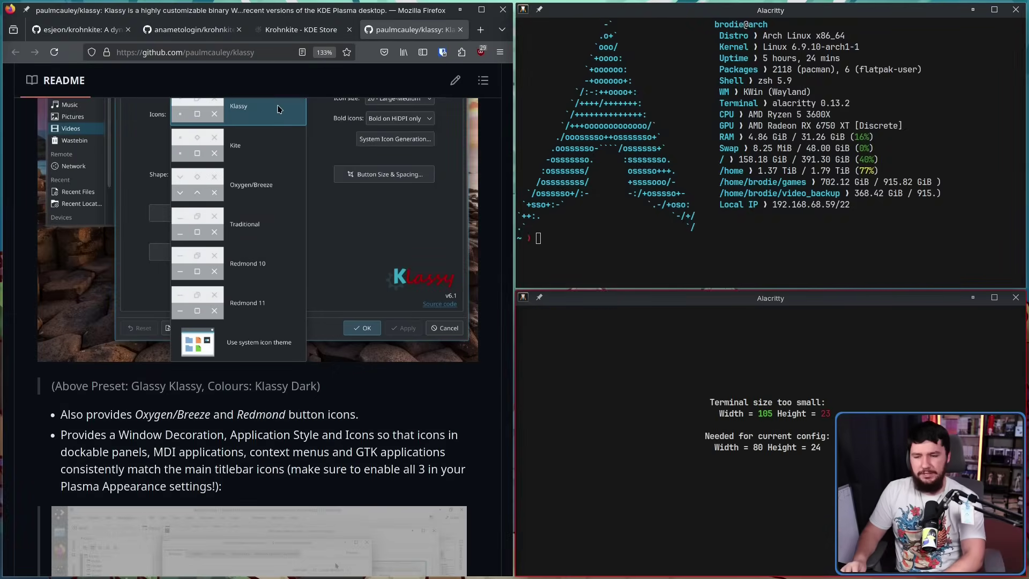
# Make btop the main left tile, open new side terminals, and promote a terminal to main
pyautogui.press('super+Return')
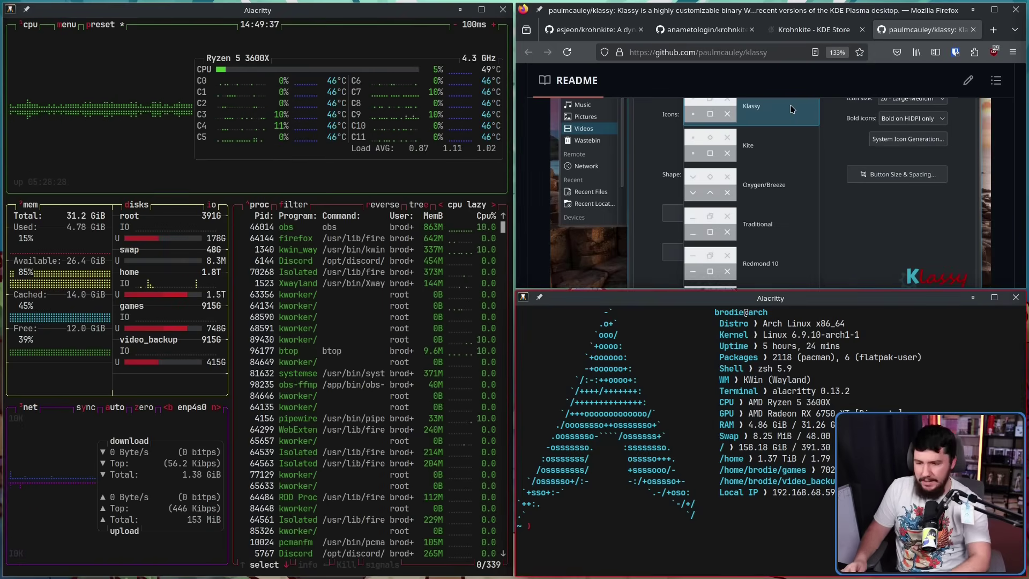
pyautogui.press('super+Return')
pyautogui.press('super+Return')
pyautogui.press('super+j')
pyautogui.press('super+Return')
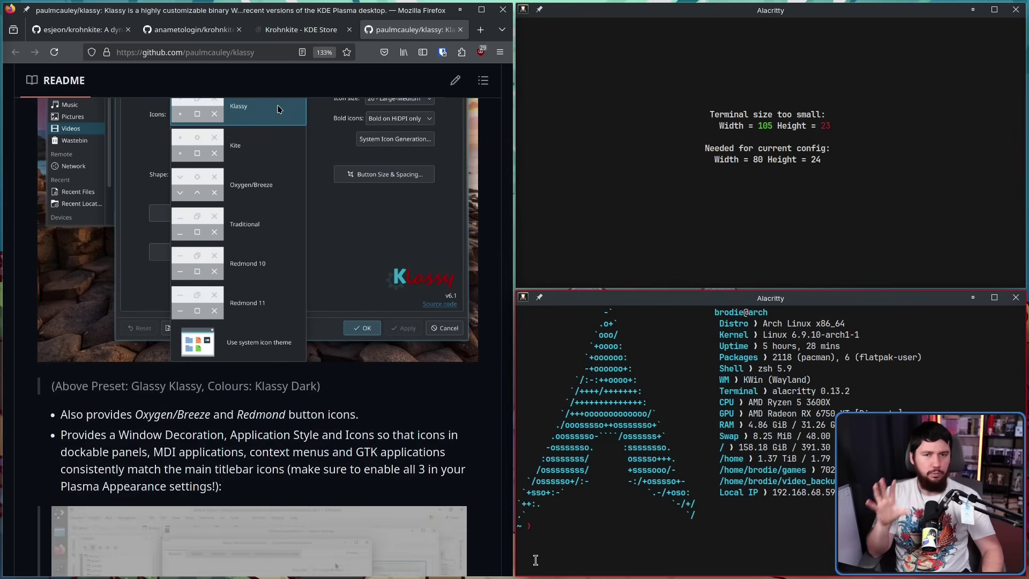
# Focus Firefox and switch Krohnkite to Monocle so one terminal fills the screen
pyautogui.click(444, 432)
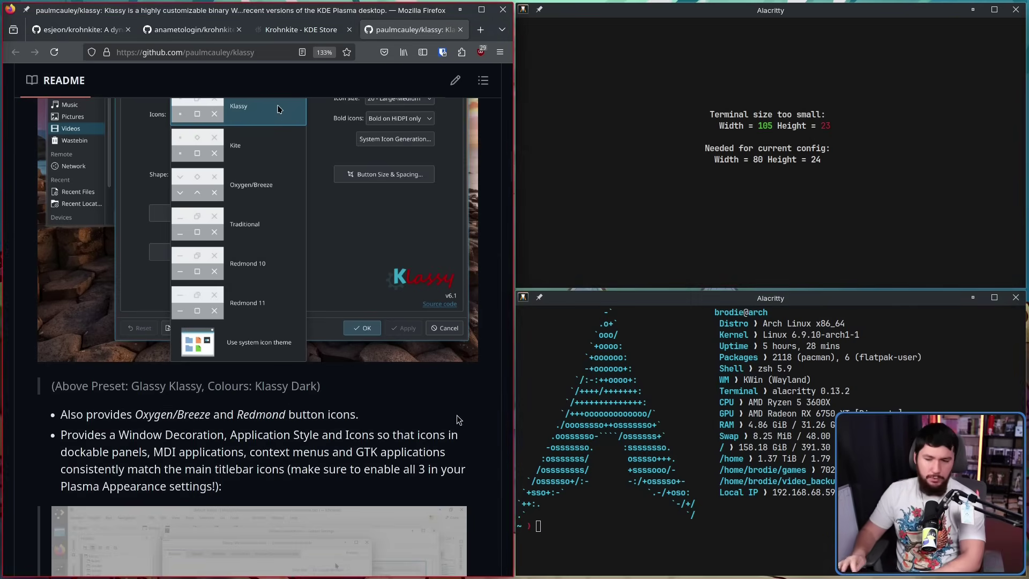
pyautogui.press('super+m')
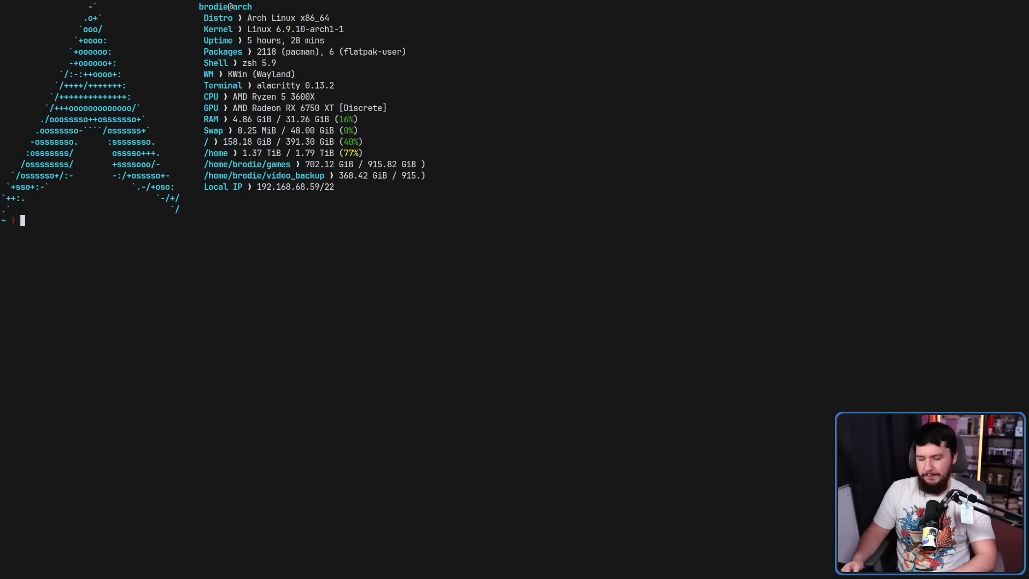
# Switch to Three Columns and launch more Alacritty terminals into the side columns
pyautogui.press('super+backslash')
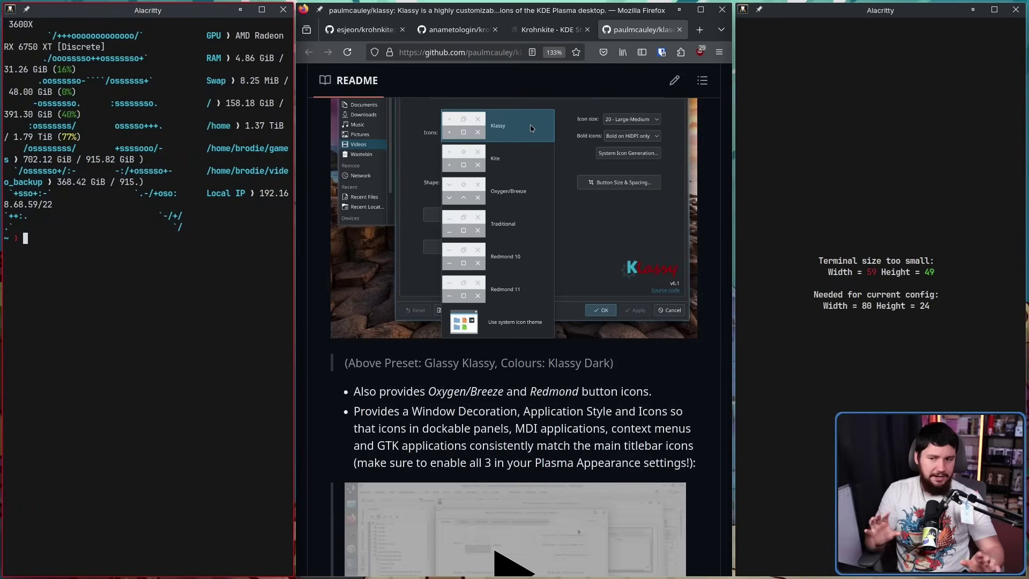
pyautogui.click(785, 387)
pyautogui.press('super+Return')
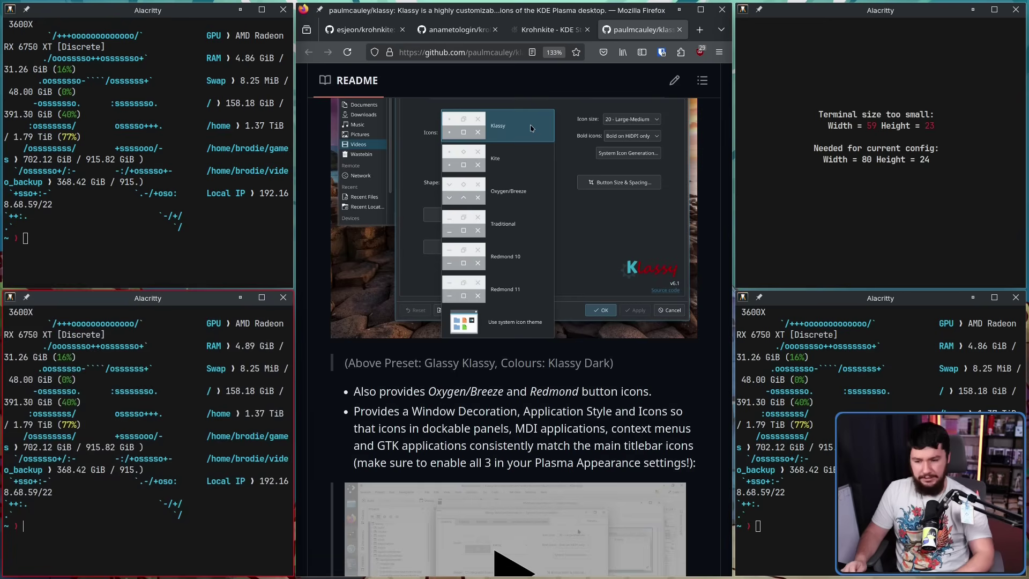
pyautogui.scroll(1, 869, 394)
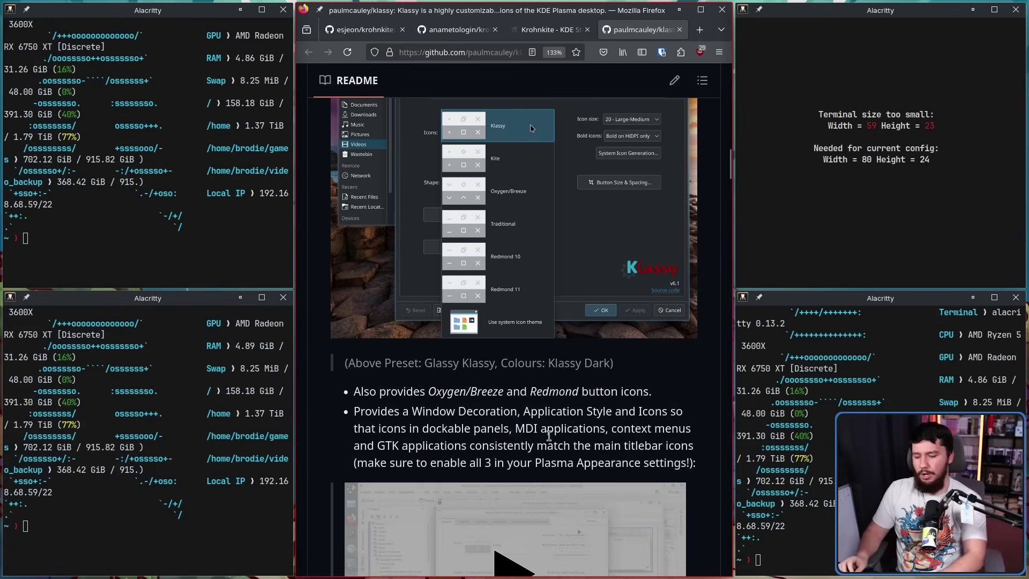
pyautogui.press('super+Return')
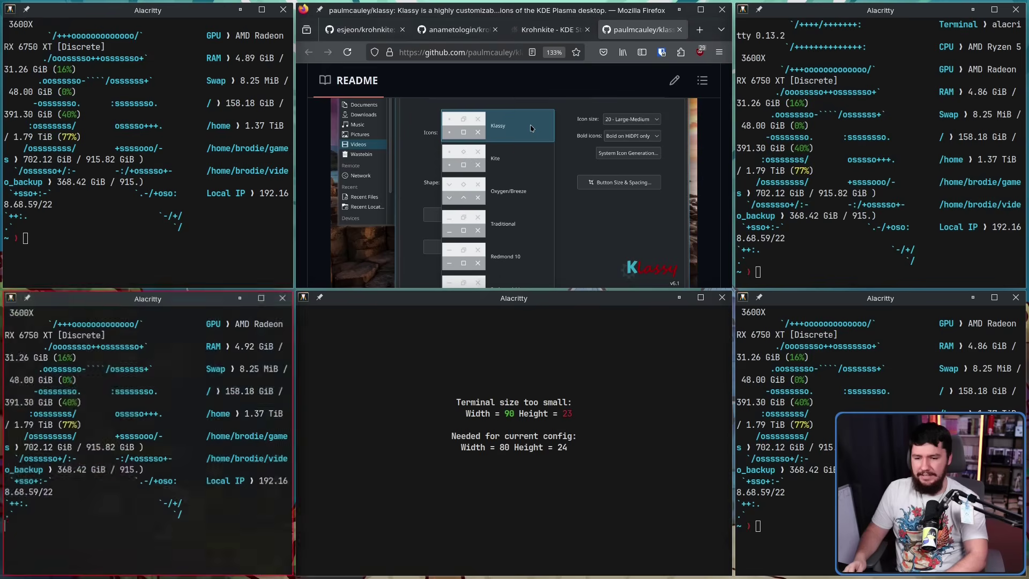
pyautogui.press('super+Return')
pyautogui.press('super+Return')
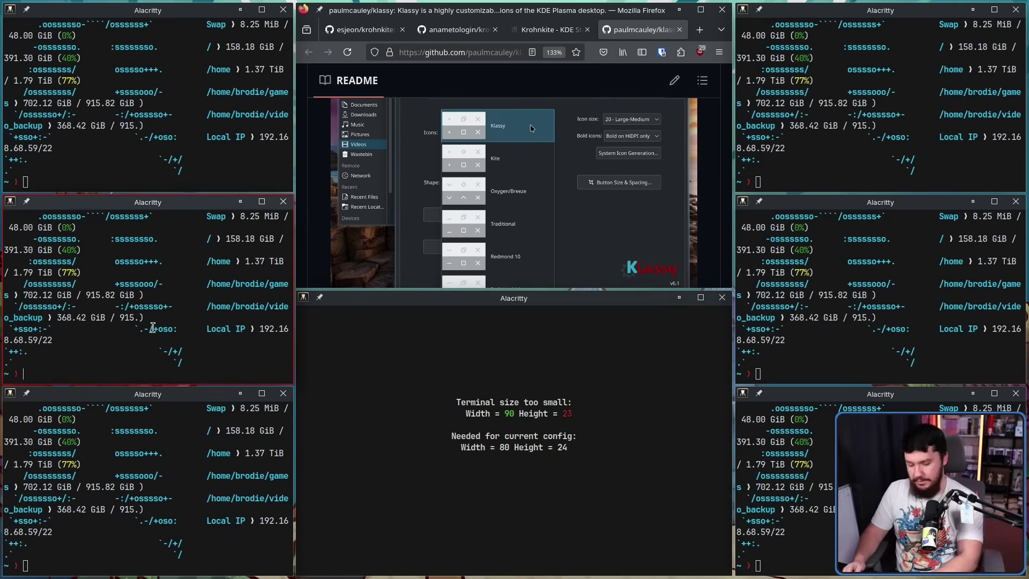
# Switch to the one-wide-column layout and step focus left and right across the columns
pyautogui.press('super+backslash')
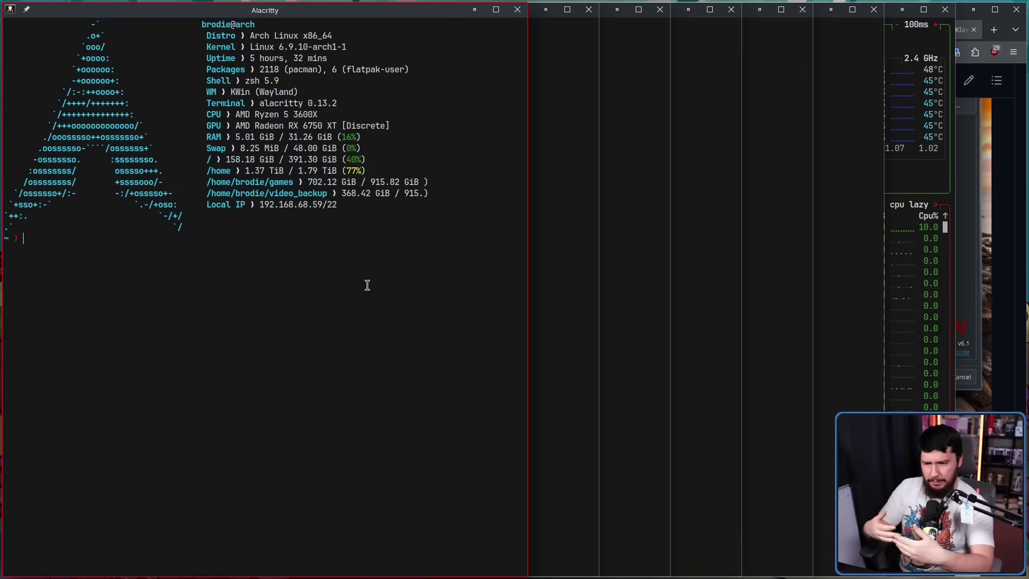
pyautogui.press('super+Right')
pyautogui.press('super+Right')
pyautogui.press('super+Right')
pyautogui.press('super+Right')
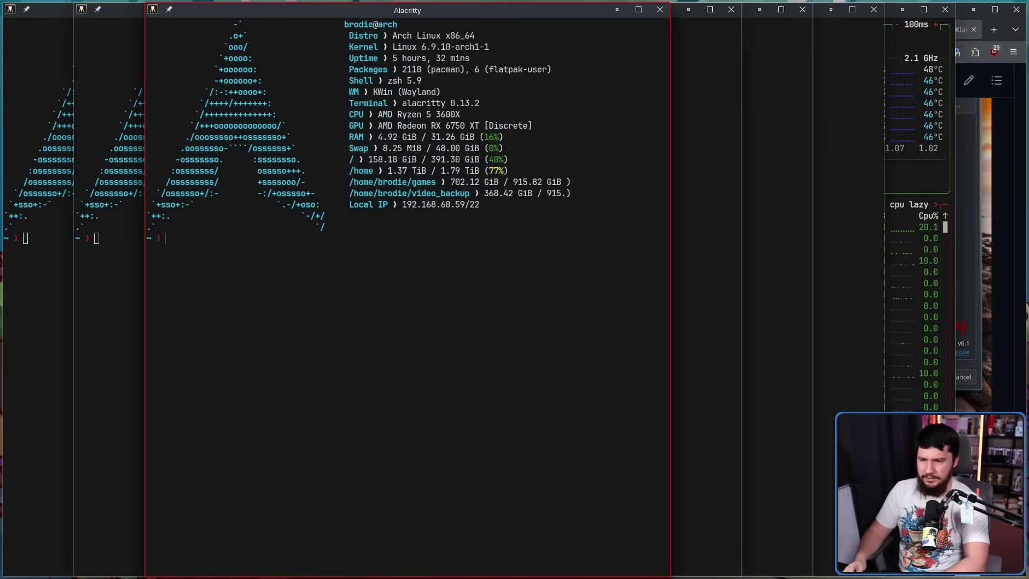
pyautogui.press('super+Right')
pyautogui.press('super+Right')
pyautogui.press('super+Right')
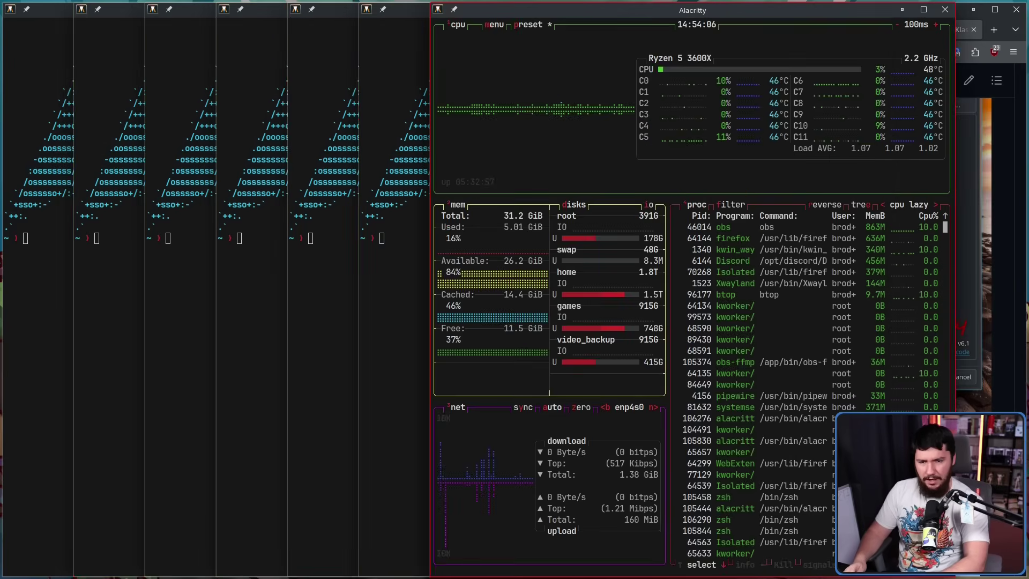
pyautogui.press('super+Left')
pyautogui.press('super+Left')
pyautogui.press('super+Left')
pyautogui.press('super+Left')
pyautogui.press('super+Left')
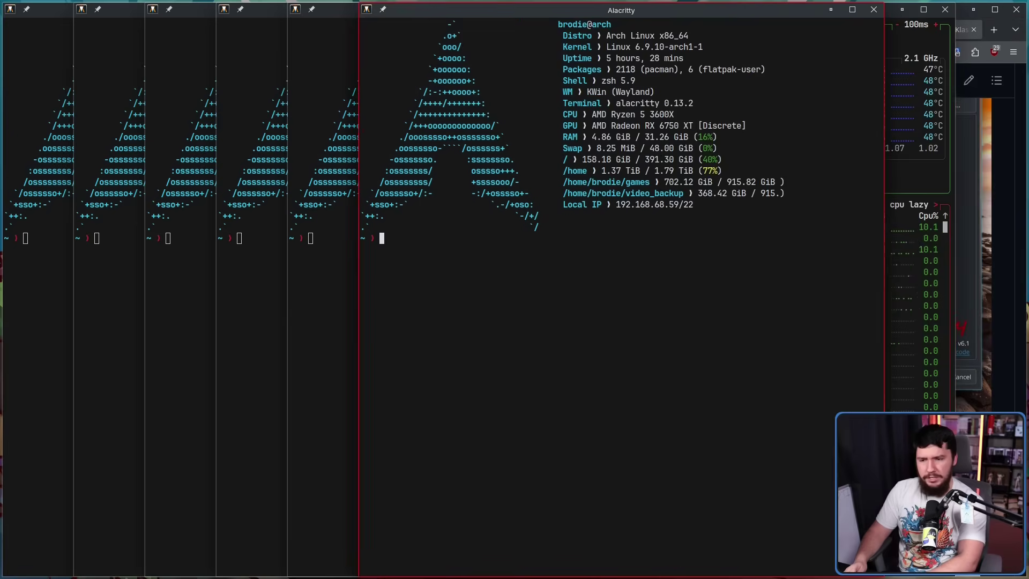
pyautogui.press('super+Left')
pyautogui.press('super+Left')
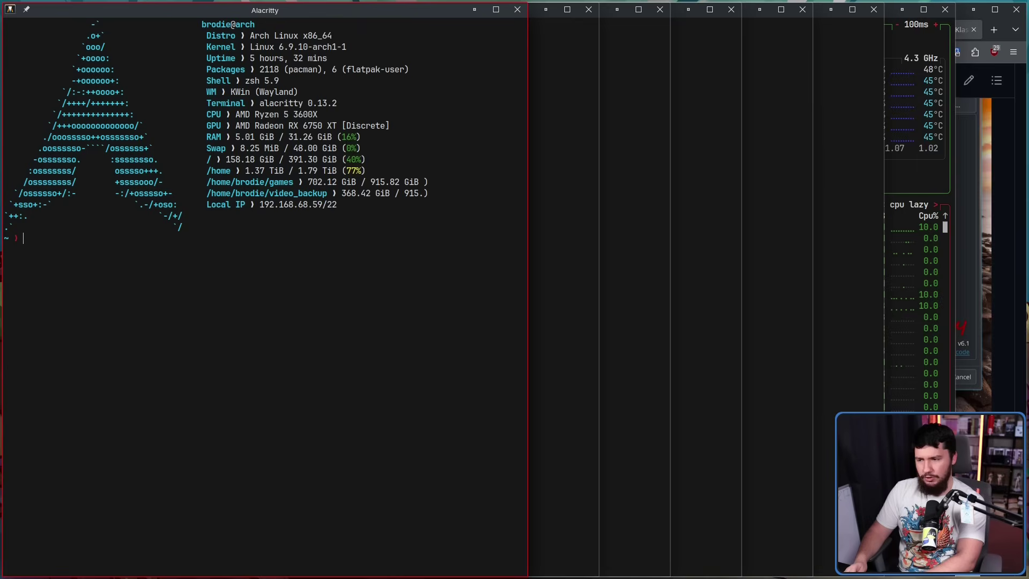
pyautogui.press('super+Right')
pyautogui.press('super+Right')
pyautogui.press('super+Right')
pyautogui.press('super+Left')
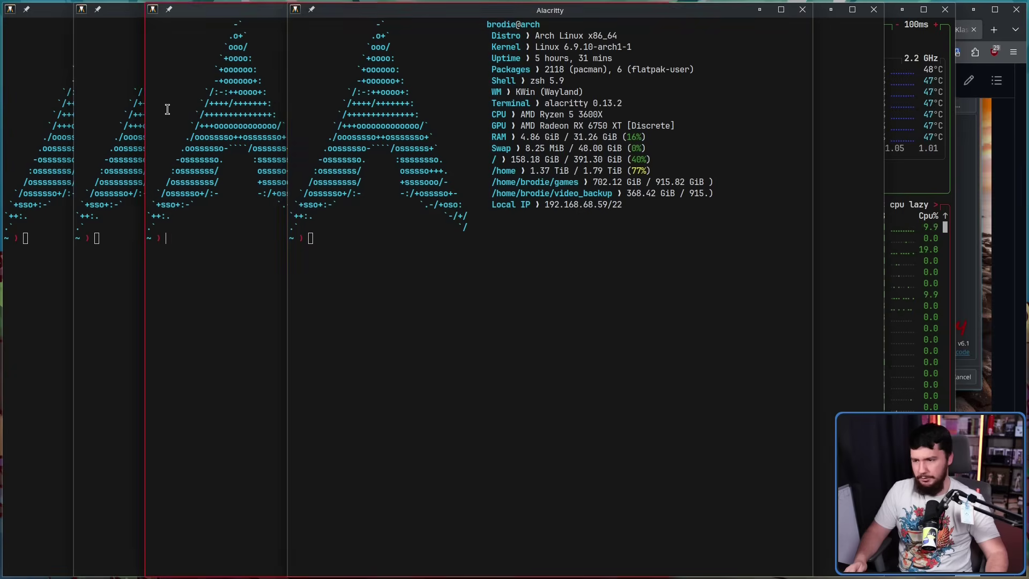
pyautogui.moveTo(30, 108)
pyautogui.moveTo(859, 138)
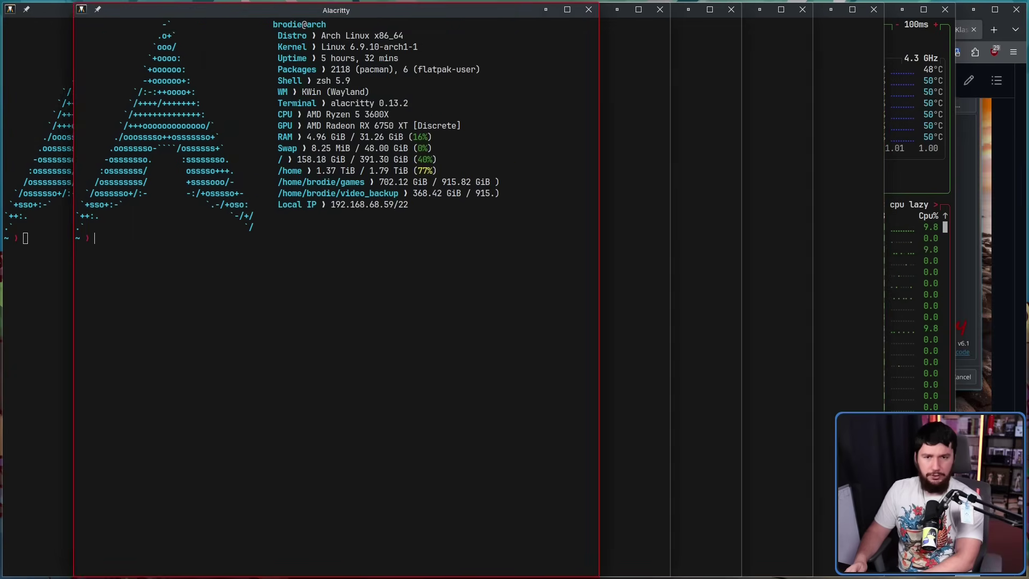
pyautogui.press('super+Right')
pyautogui.press('super+Right')
pyautogui.press('super+Right')
pyautogui.press('super+Right')
pyautogui.press('super+Right')
pyautogui.press('super+Right')
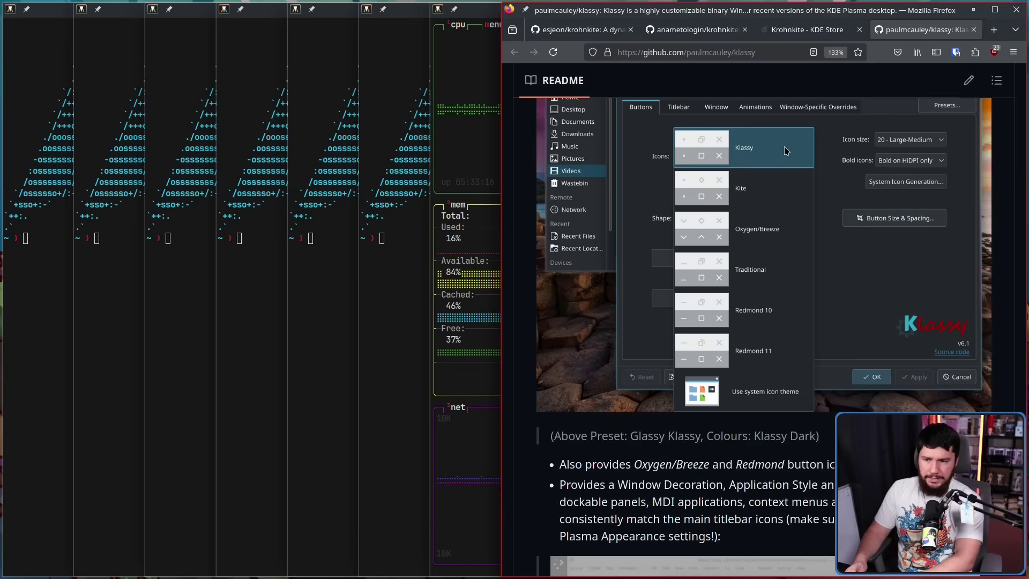
pyautogui.press('super+Left')
pyautogui.press('super+Left')
pyautogui.press('super+Left')
pyautogui.press('super+Left')
pyautogui.press('super+Left')
pyautogui.press('super+Left')
pyautogui.press('super+Left')
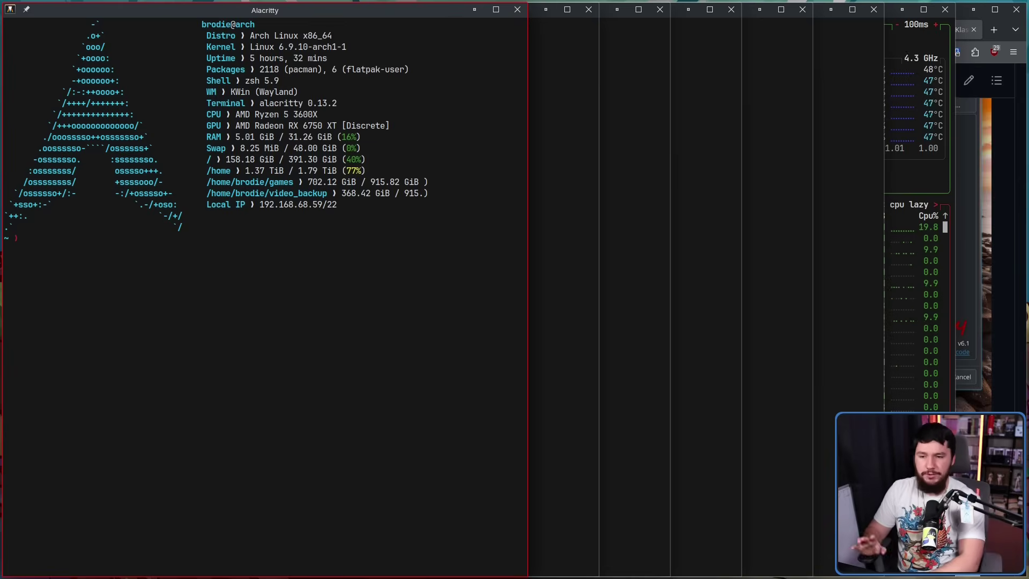
# Run btop in the first terminal and move its window right through the stack
pyautogui.write('bto')
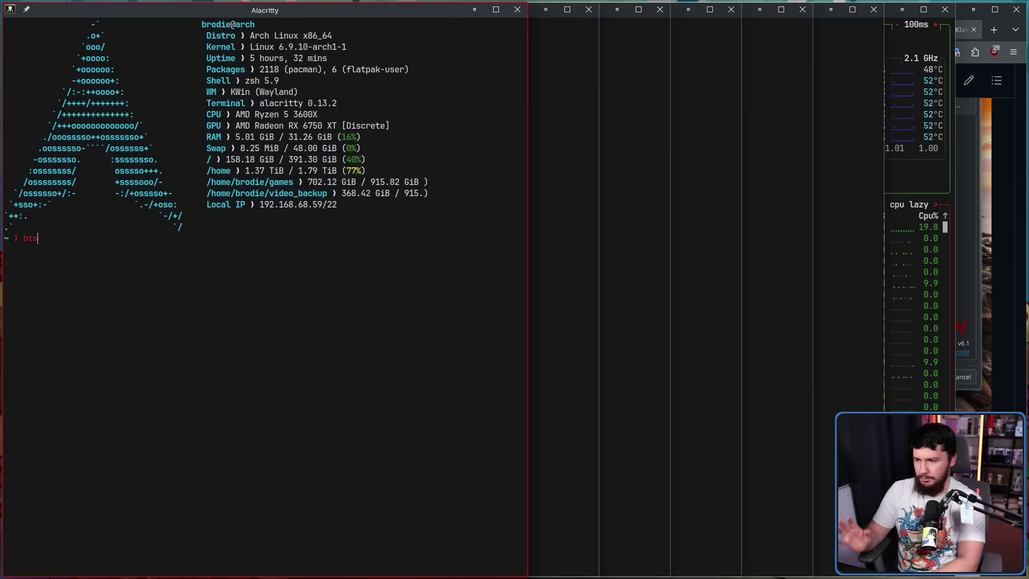
pyautogui.write('p')
pyautogui.press('Return')
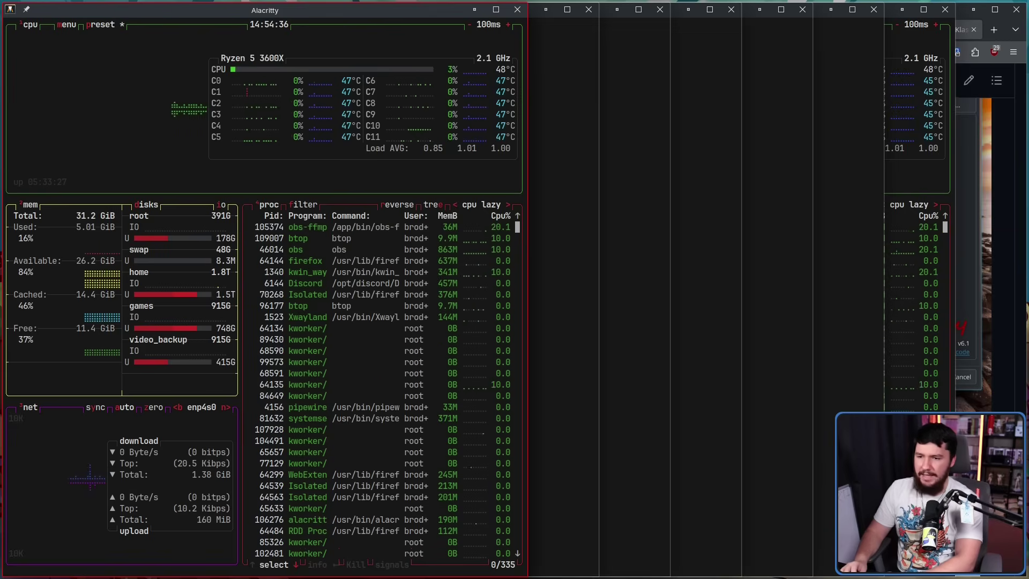
pyautogui.press('super+shift+l')
pyautogui.press('super+shift+l')
pyautogui.press('super+shift+l')
pyautogui.press('super+shift+l')
pyautogui.press('super+shift+l')
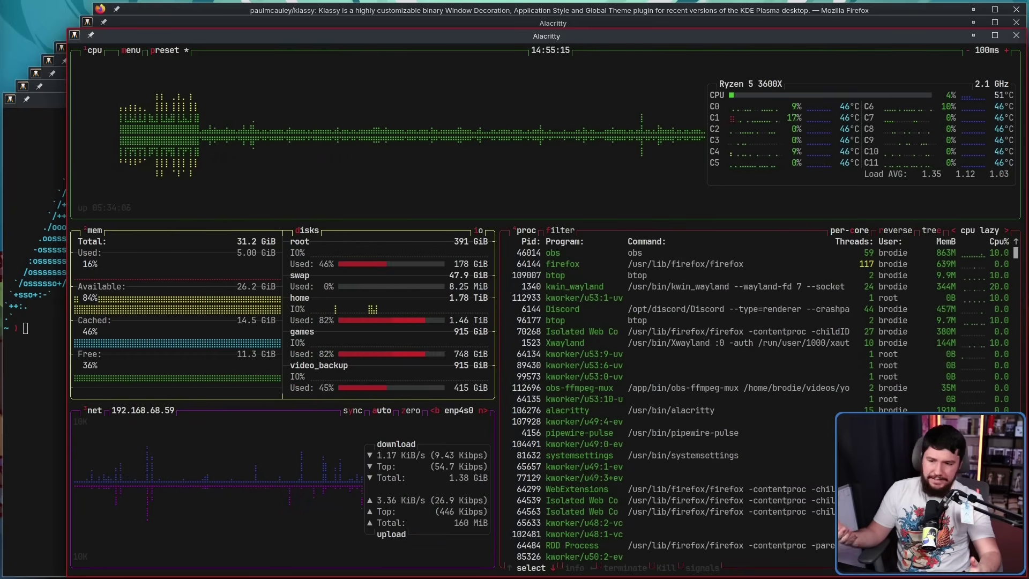
# Walk focus up and down the Stair stack, then switch to the Spiral layout
pyautogui.press('super+k')
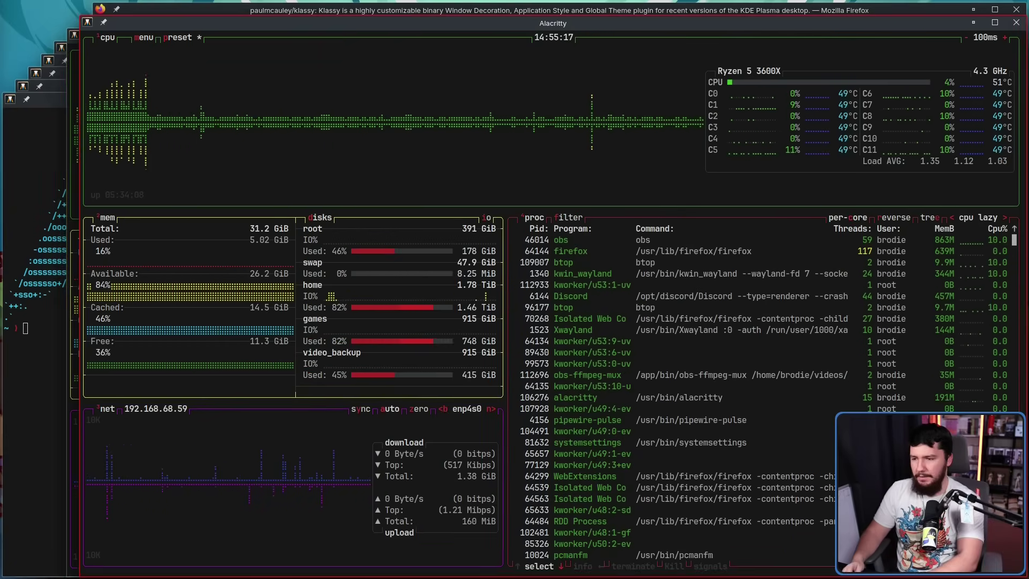
pyautogui.press('super+k')
pyautogui.press('super+j')
pyautogui.press('super+j')
pyautogui.press('super+j')
pyautogui.press('super+j')
pyautogui.press('super+j')
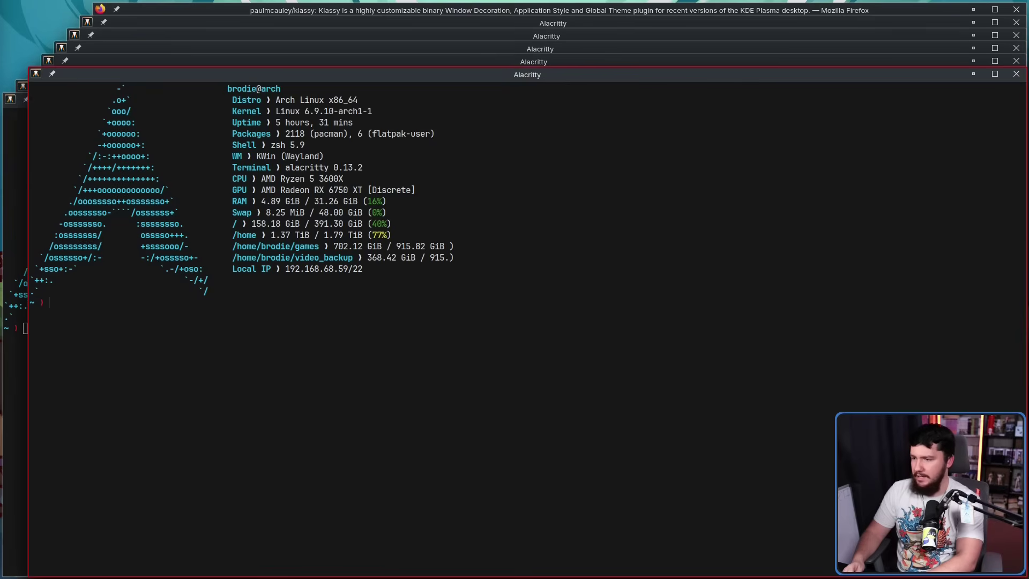
pyautogui.press('super+j')
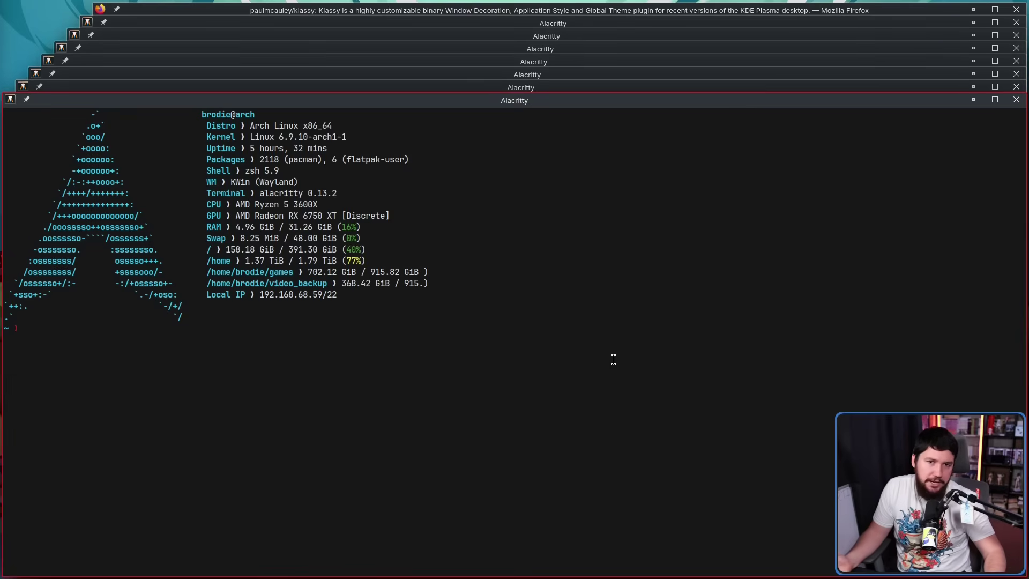
pyautogui.press('super+backslash')
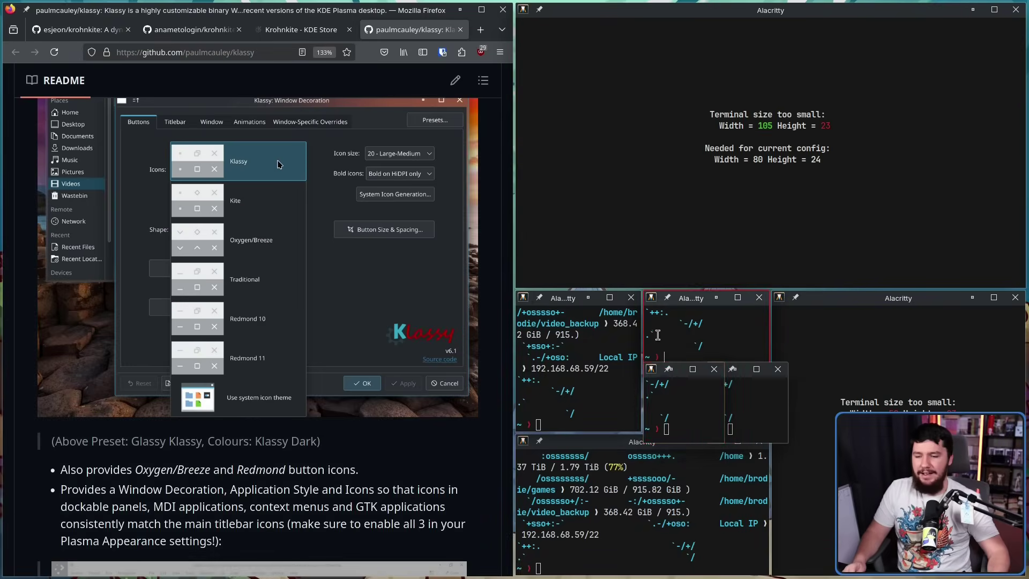
# Close the extra spiral terminals and open four new Alacritty windows tiled beside Firefox
pyautogui.hotkey('alt', 'F4')
pyautogui.hotkey('alt', 'F4')
pyautogui.hotkey('alt', 'F4')
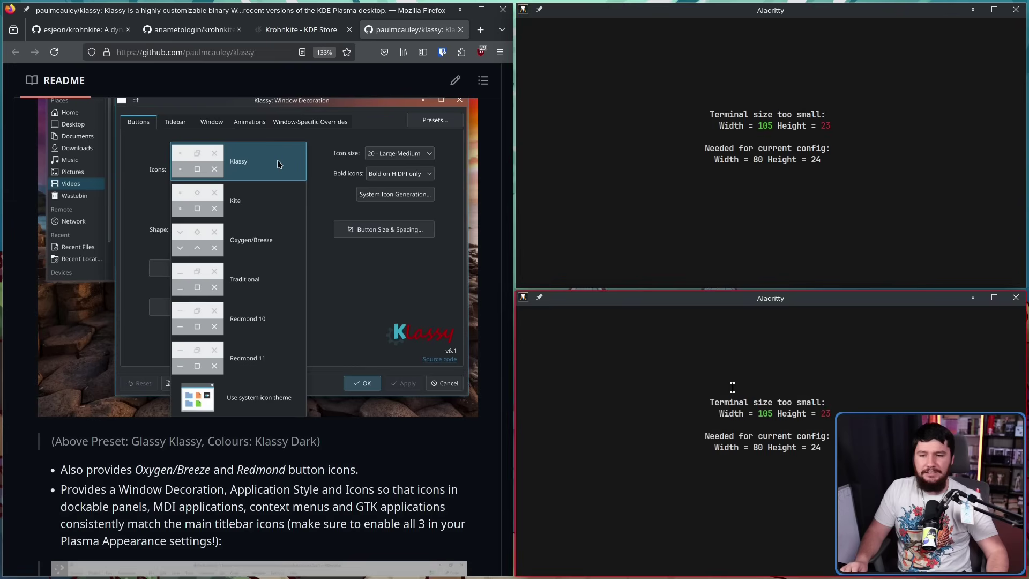
pyautogui.hotkey('alt', 'F4')
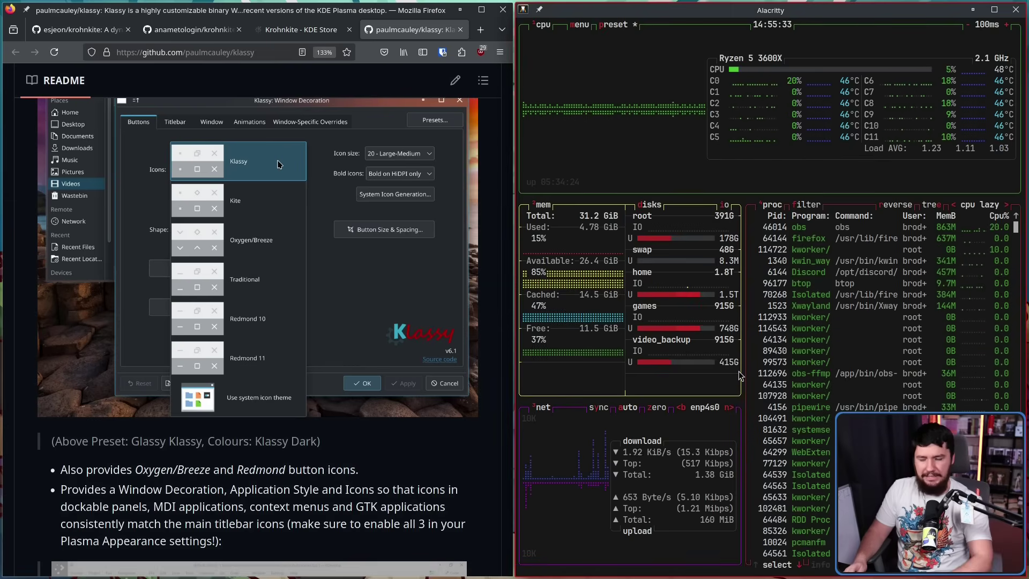
pyautogui.press('super+Return')
pyautogui.press('super+Return')
pyautogui.press('super+Return')
pyautogui.press('super+Return')
pyautogui.press('super+Return')
pyautogui.press('super+Return')
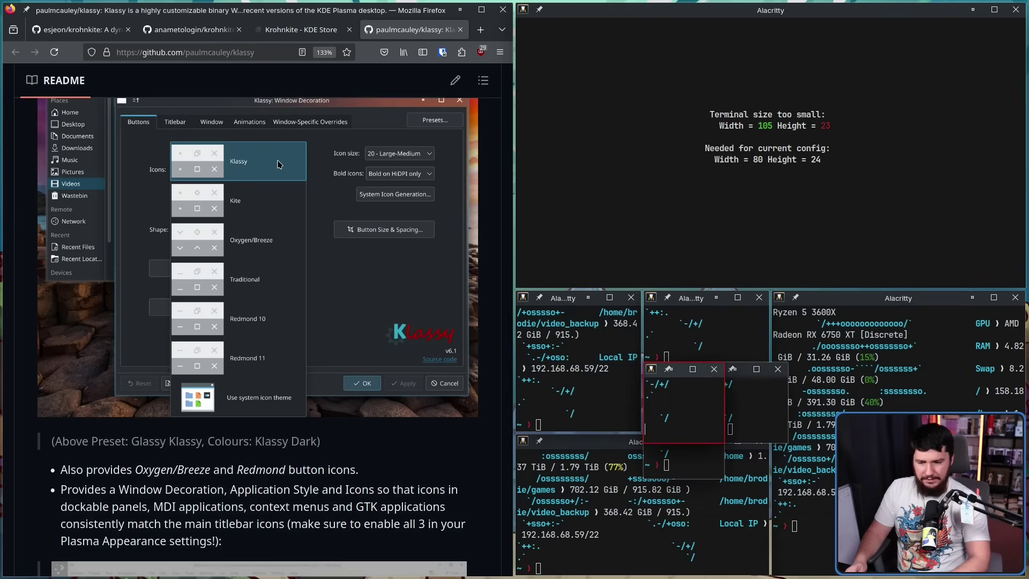
pyautogui.press('super+Return')
pyautogui.press('super+Return')
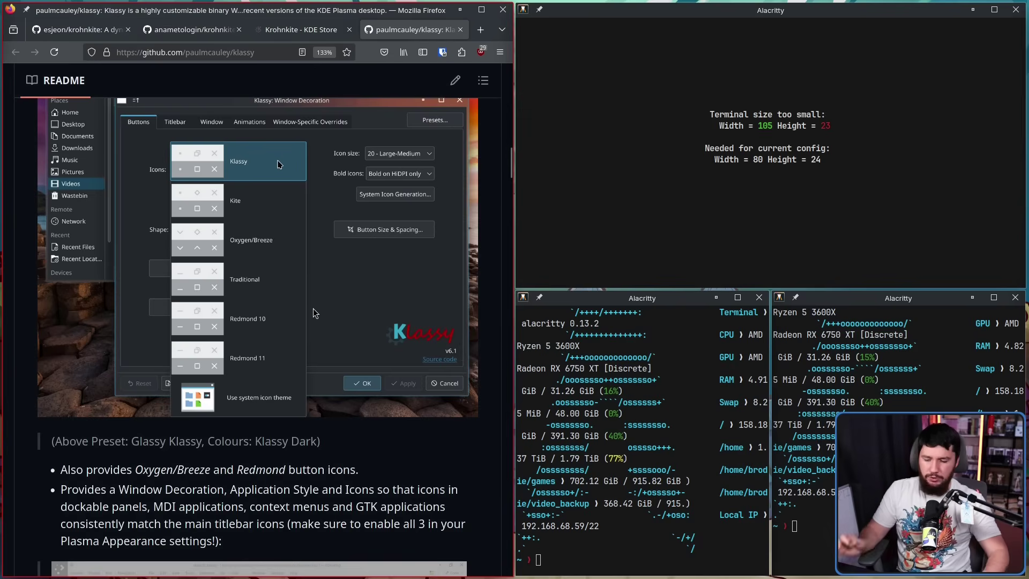
pyautogui.press('super+Return')
pyautogui.press('super+Return')
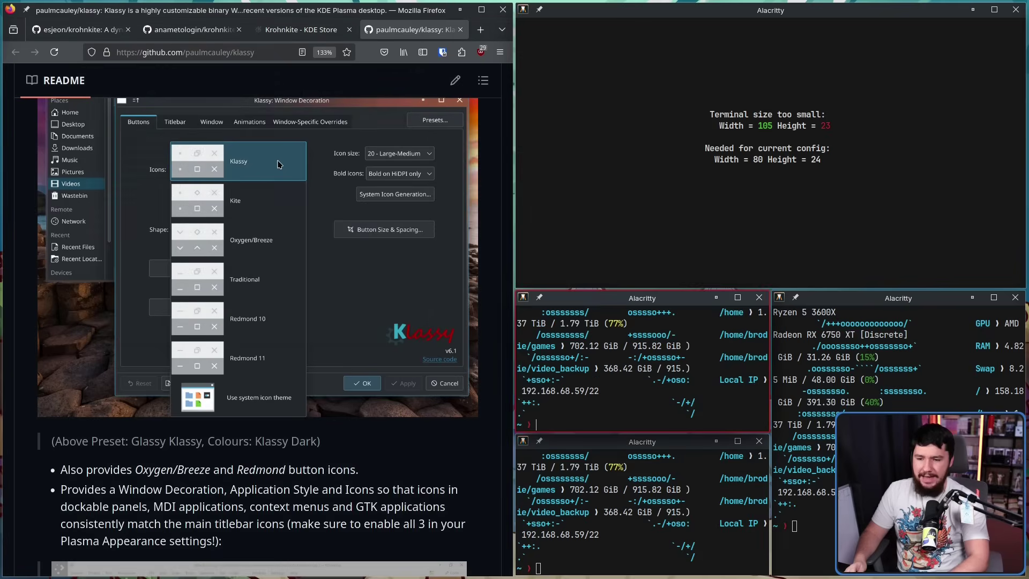
pyautogui.press('super+Return')
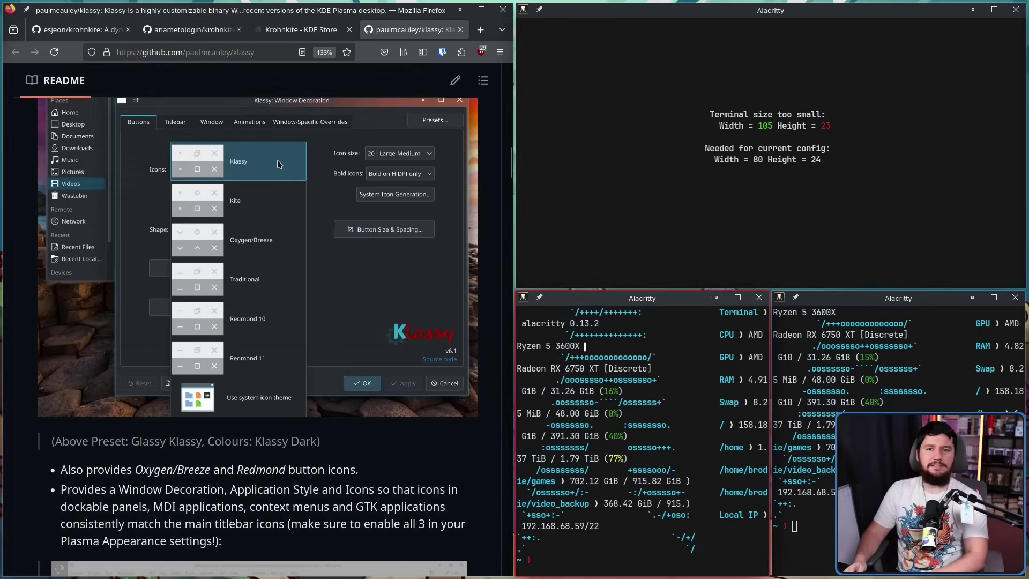
# Switch Krohnkite to the Quarter layout and spawn a floating terminal, nudging it up-left
pyautogui.press('super+backslash')
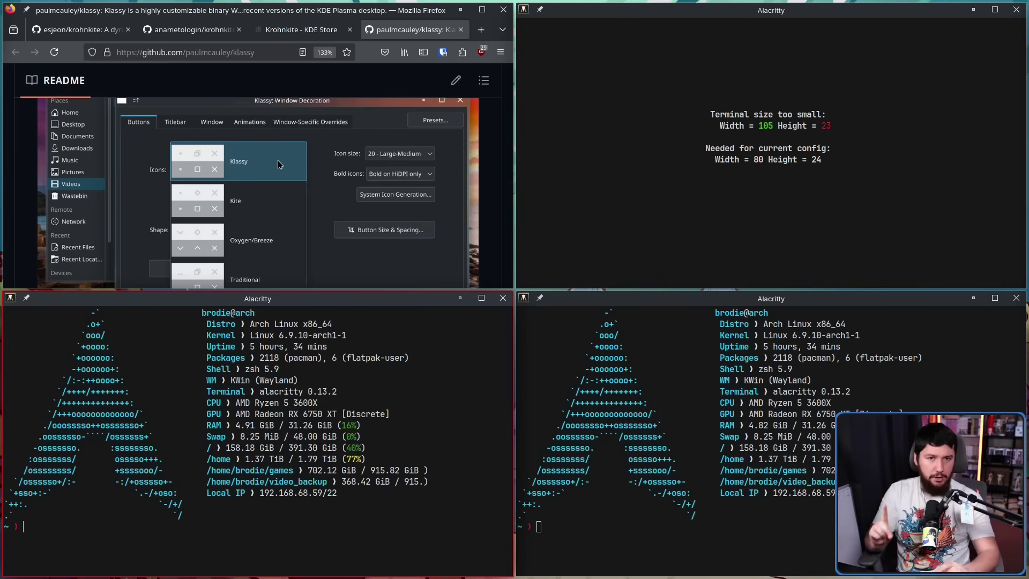
pyautogui.click(592, 346)
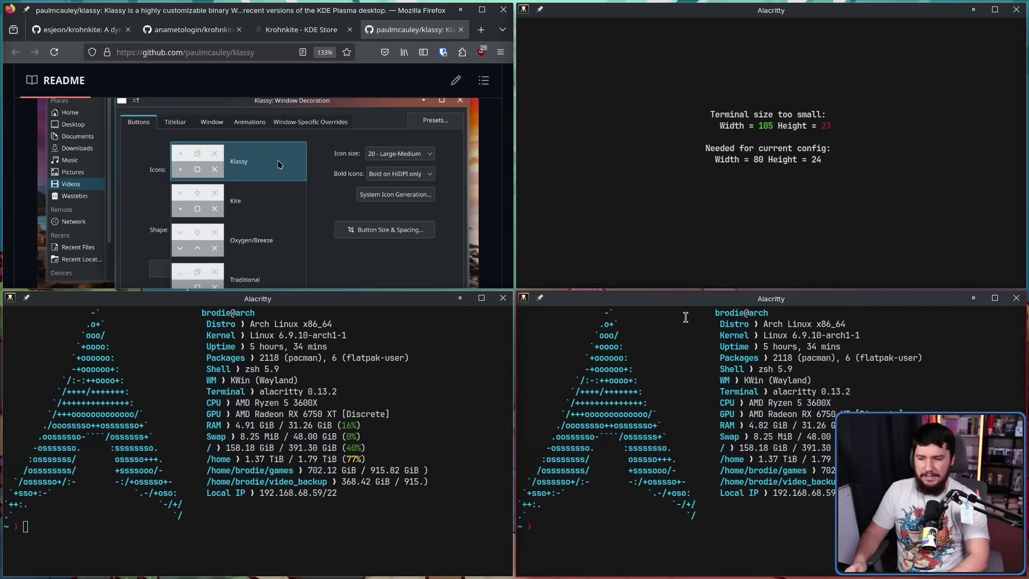
pyautogui.press('super+Return')
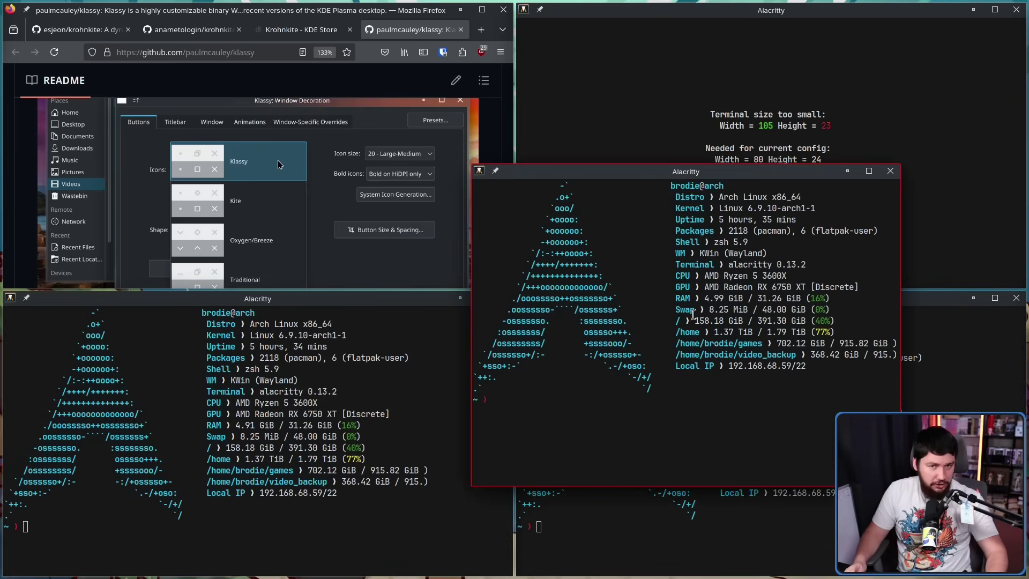
pyautogui.moveTo(656, 309); pyautogui.dragTo(457, 244)
# Open a second floating terminal, then close the extra floating terminals again
pyautogui.click(815, 306)
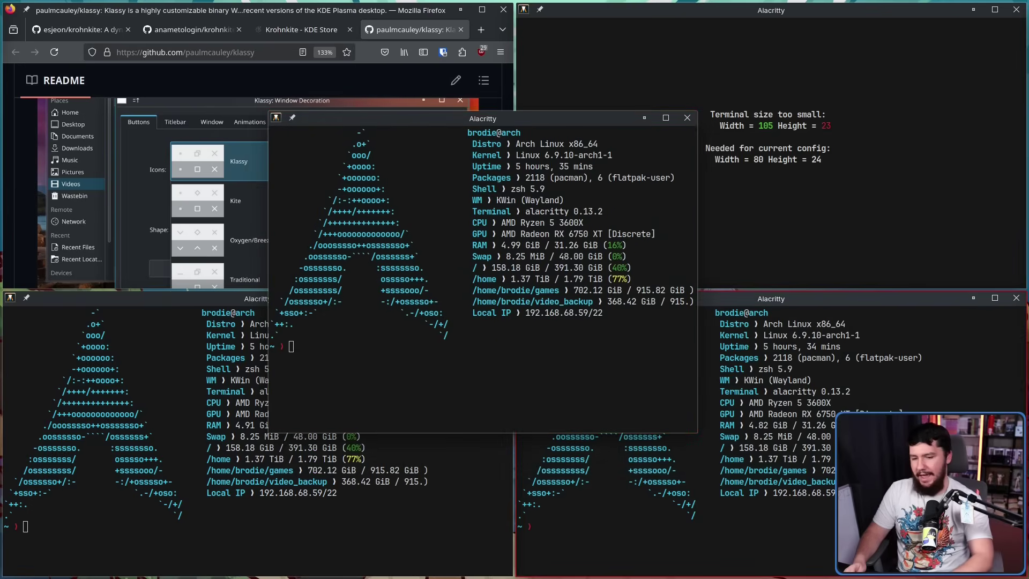
pyautogui.press('super+Return')
pyautogui.press('super+Return')
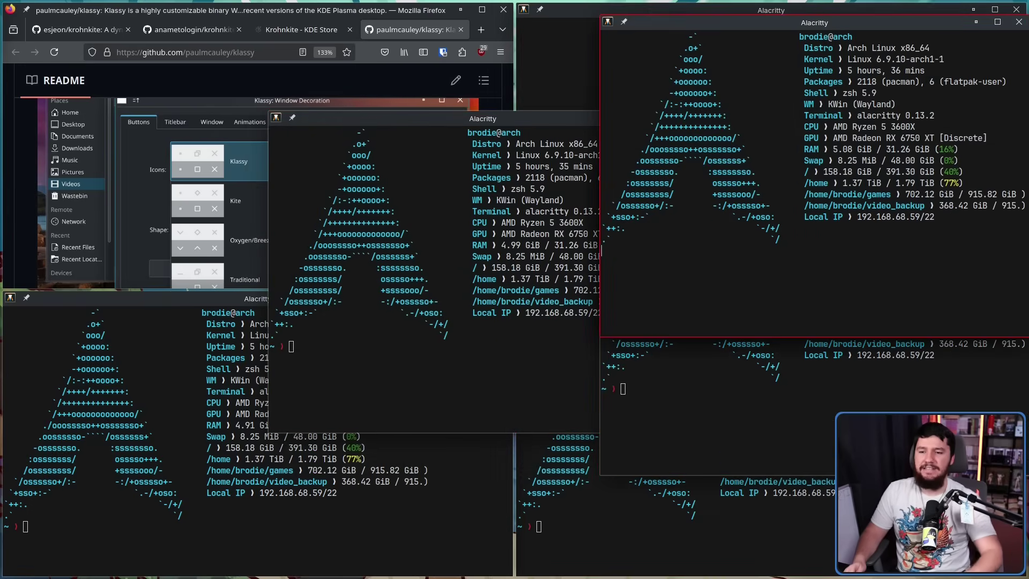
pyautogui.press('super+q')
pyautogui.press('super+q')
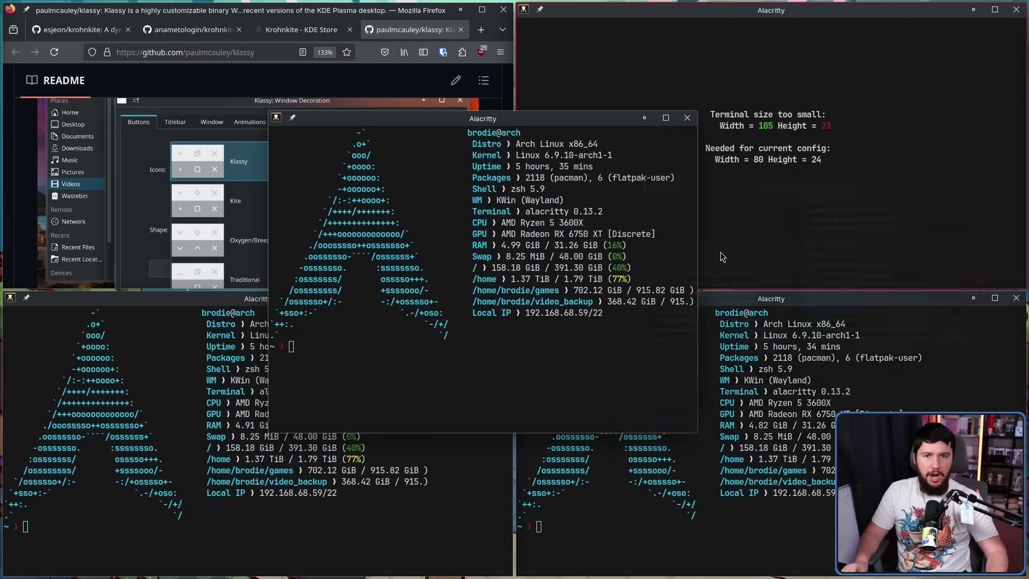
pyautogui.press('super+q')
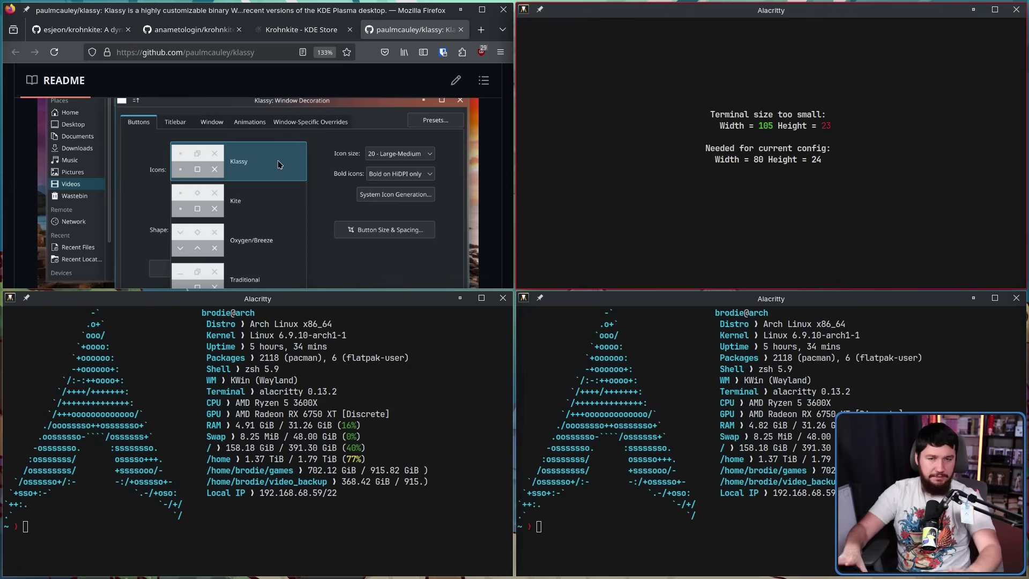
pyautogui.click(621, 396)
# Cycle from Stacked to a side-by-side layout with Firefox left and one terminal right
pyautogui.press('super+backslash')
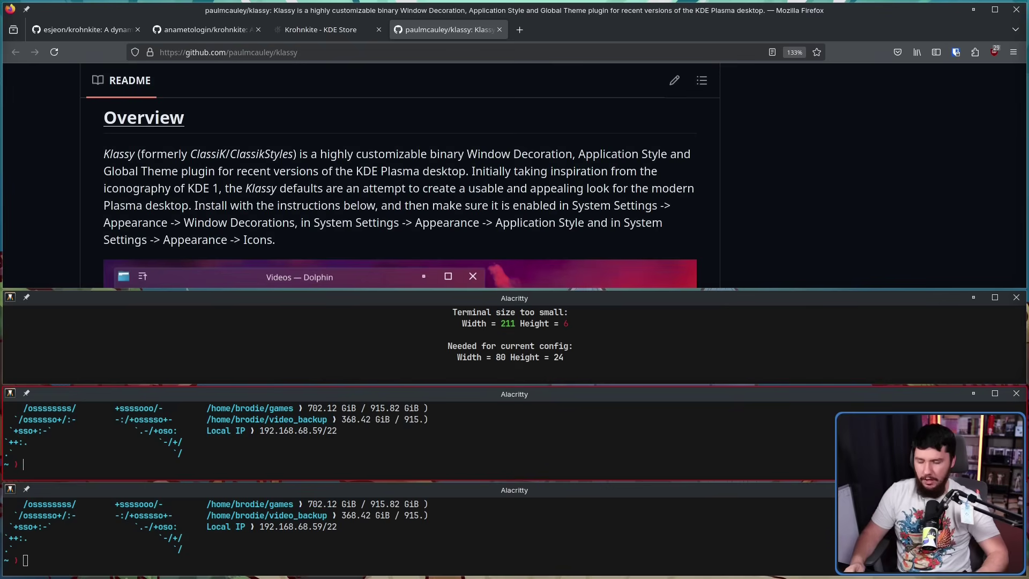
pyautogui.click(656, 342)
pyautogui.press('super+backslash')
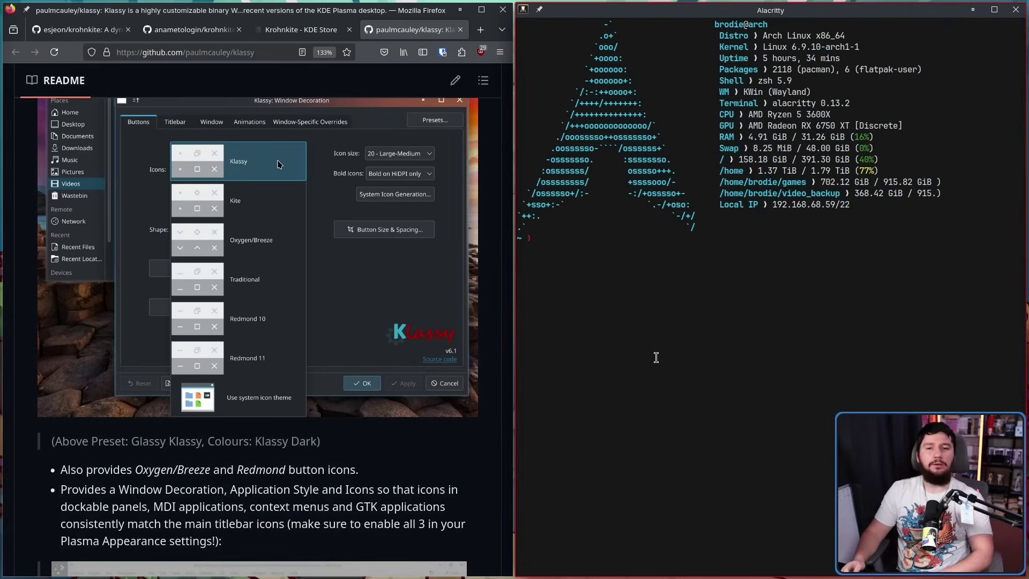
# Switch to the BTree layout and launch four more Alacritty terminals beside Firefox
pyautogui.press('super+backslash')
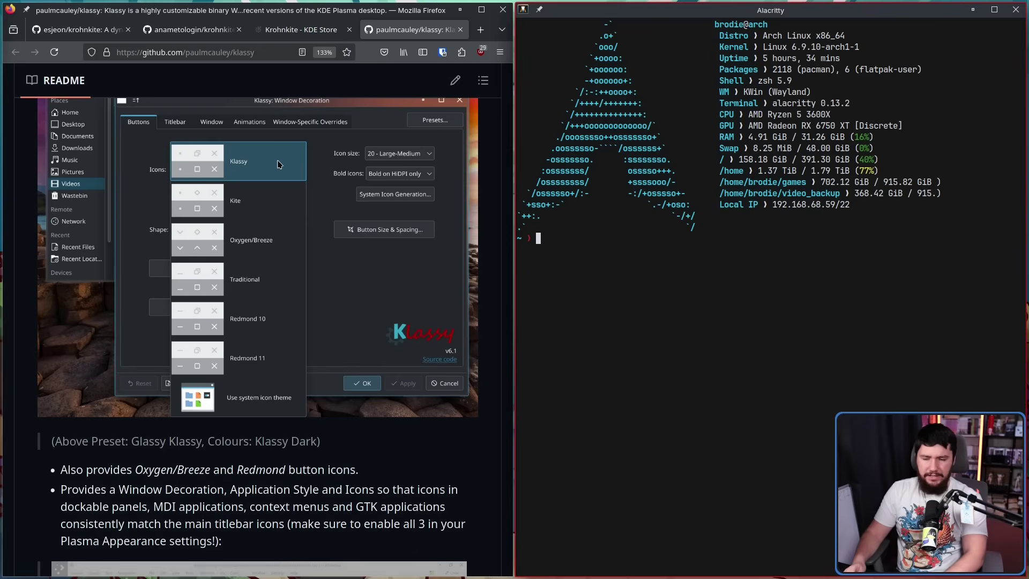
pyautogui.press('super+Return')
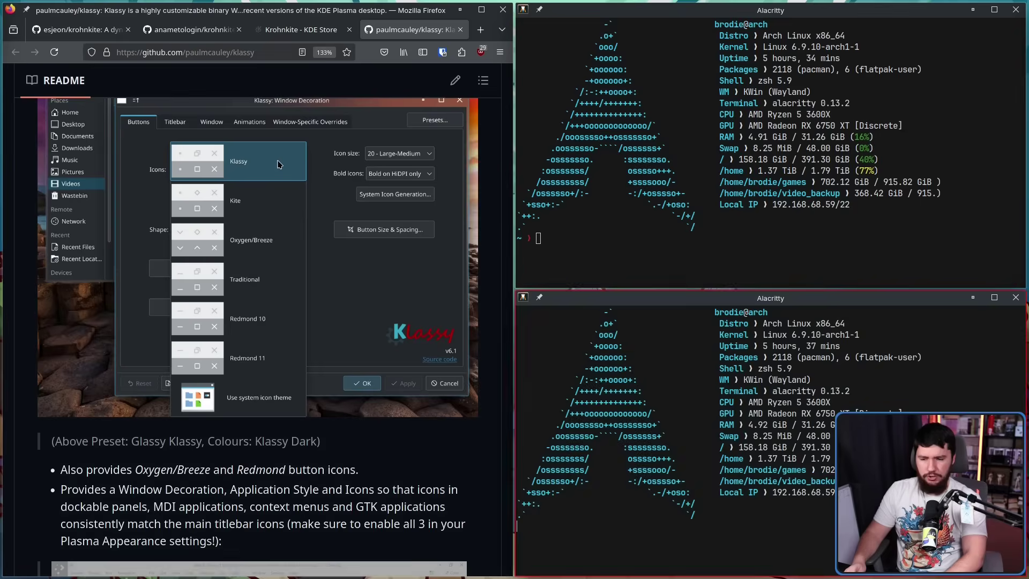
pyautogui.press('super+Return')
pyautogui.press('super+Return')
pyautogui.press('super+Return')
pyautogui.press('super+Return')
pyautogui.press('super+Return')
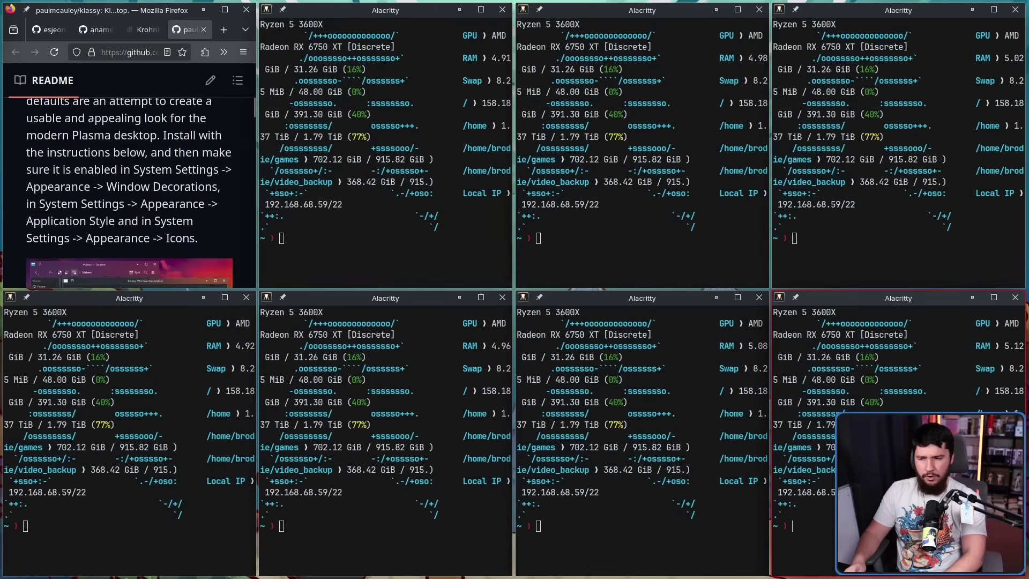
pyautogui.press('super+Return')
pyautogui.press('super+Return')
pyautogui.press('super+Return')
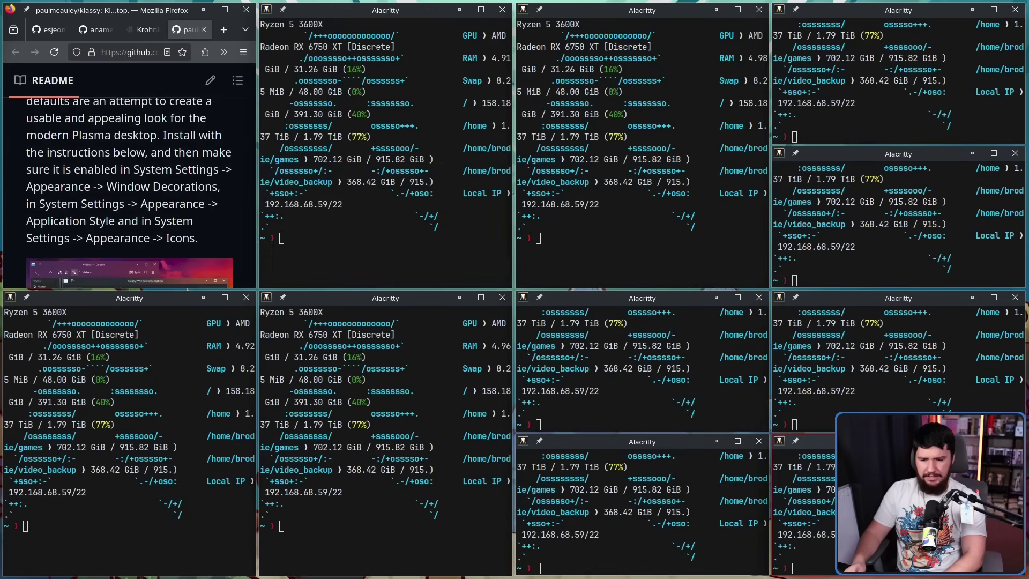
pyautogui.press('super+Return')
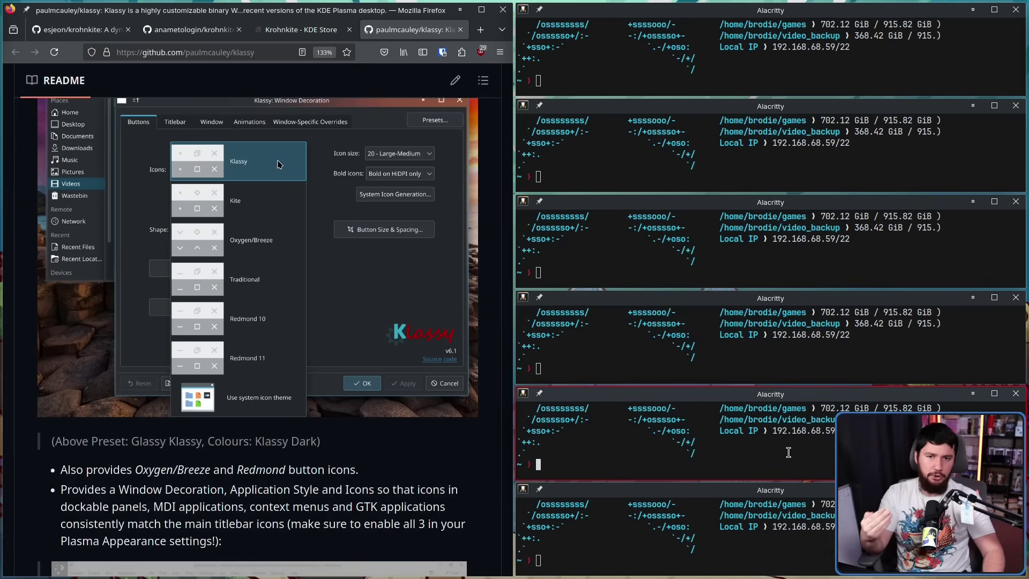
pyautogui.click(685, 363)
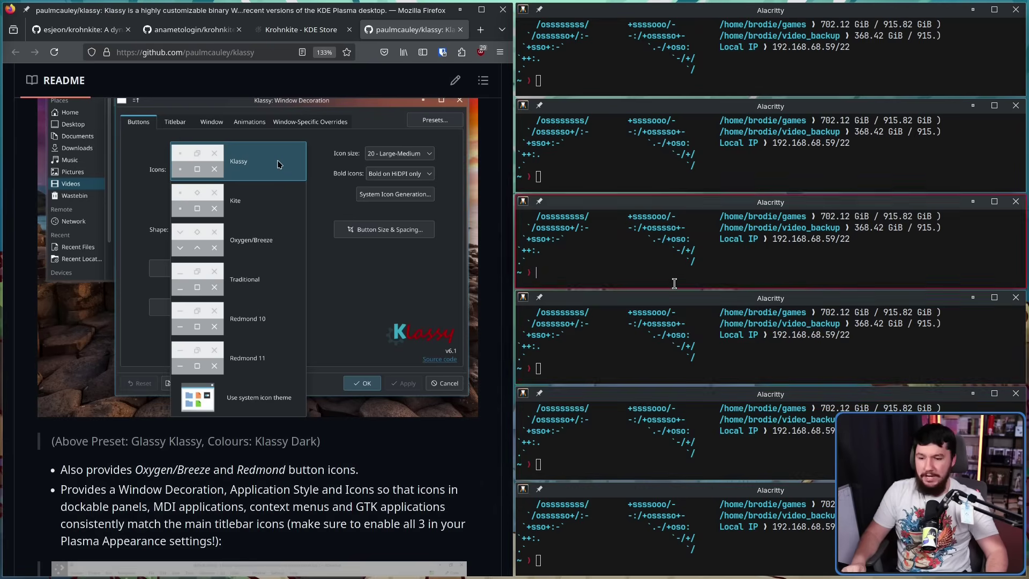
pyautogui.press('super+r')
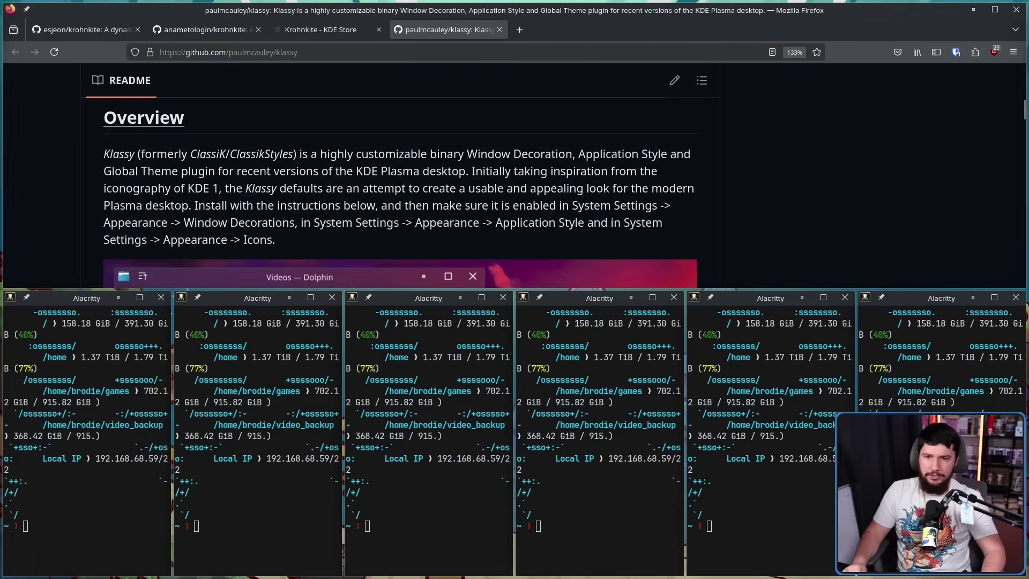
pyautogui.press('super+r')
pyautogui.press('super+r')
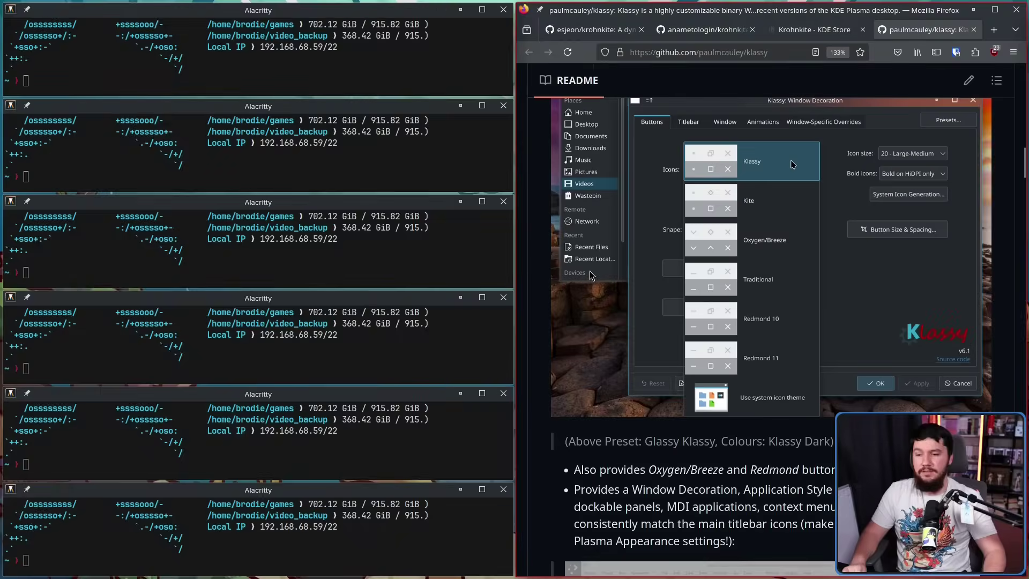
pyautogui.press('super+r')
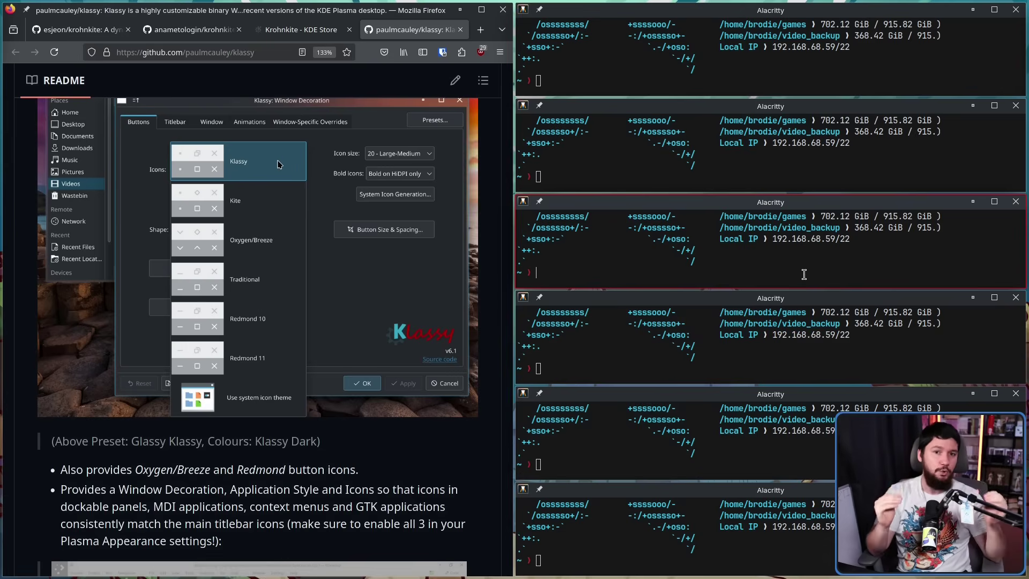
pyautogui.click(689, 350)
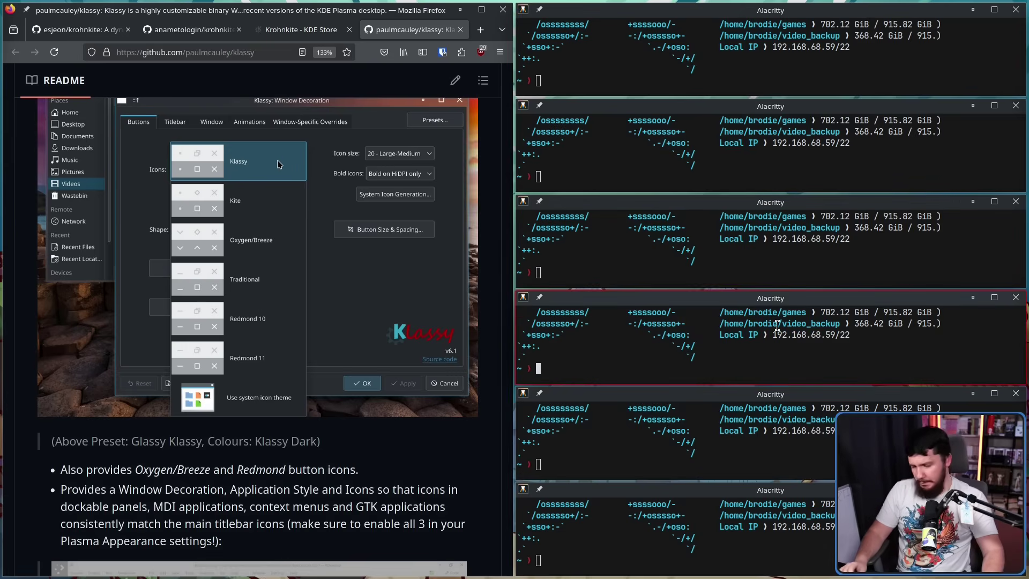
pyautogui.hotkey('alt', 'F4')
pyautogui.hotkey('alt', 'F4')
pyautogui.hotkey('ctrl', 'd')
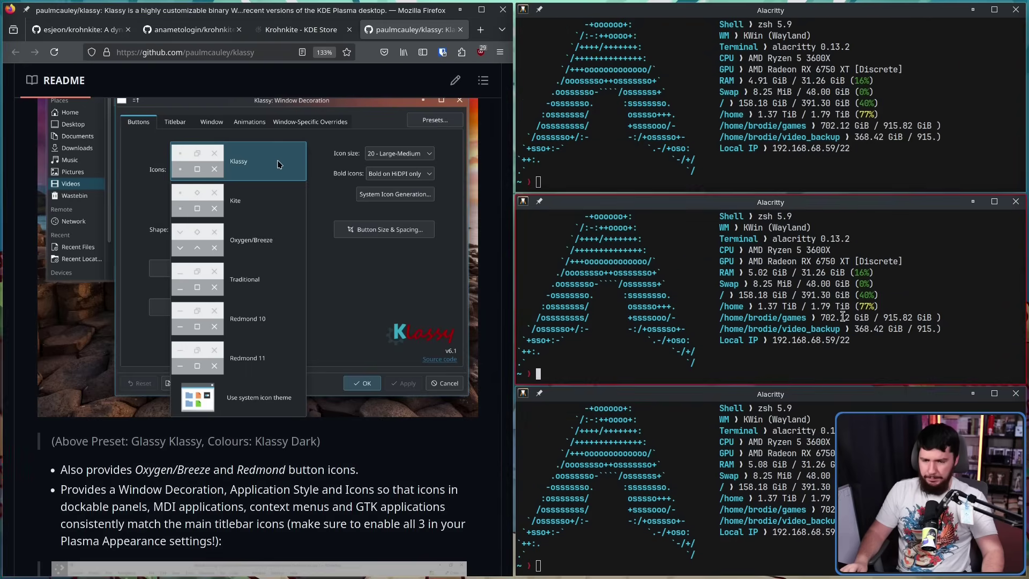
pyautogui.hotkey('ctrl', 'd')
pyautogui.press('super+backslash')
pyautogui.press('super+backslash')
pyautogui.press('super+backslash')
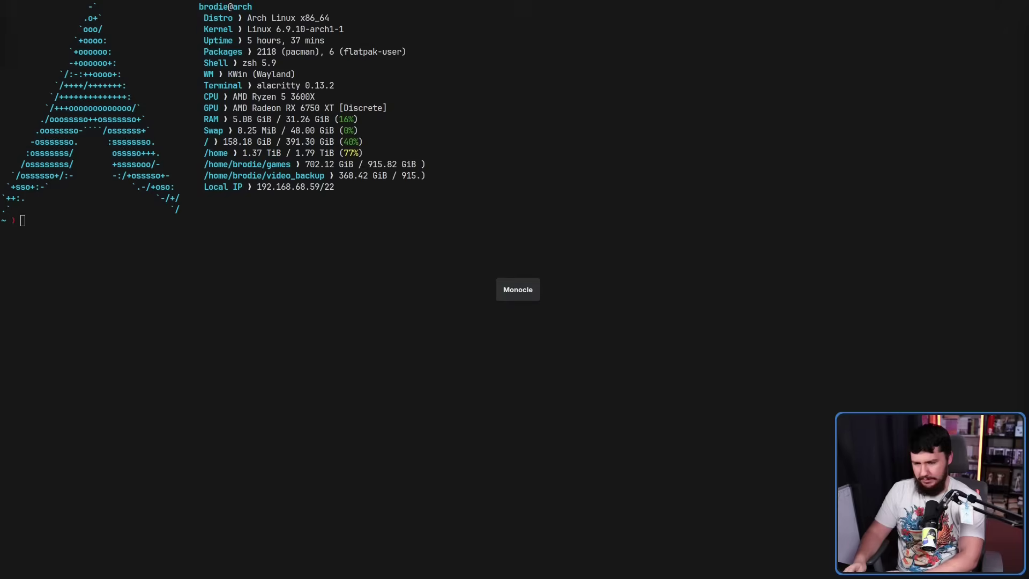
pyautogui.press('super+backslash')
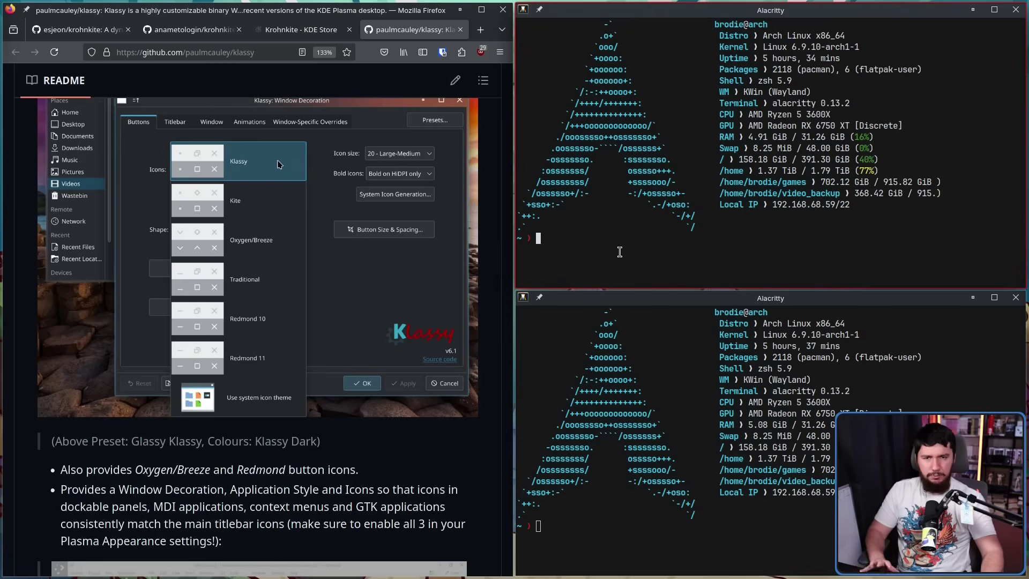
pyautogui.press('super+Return')
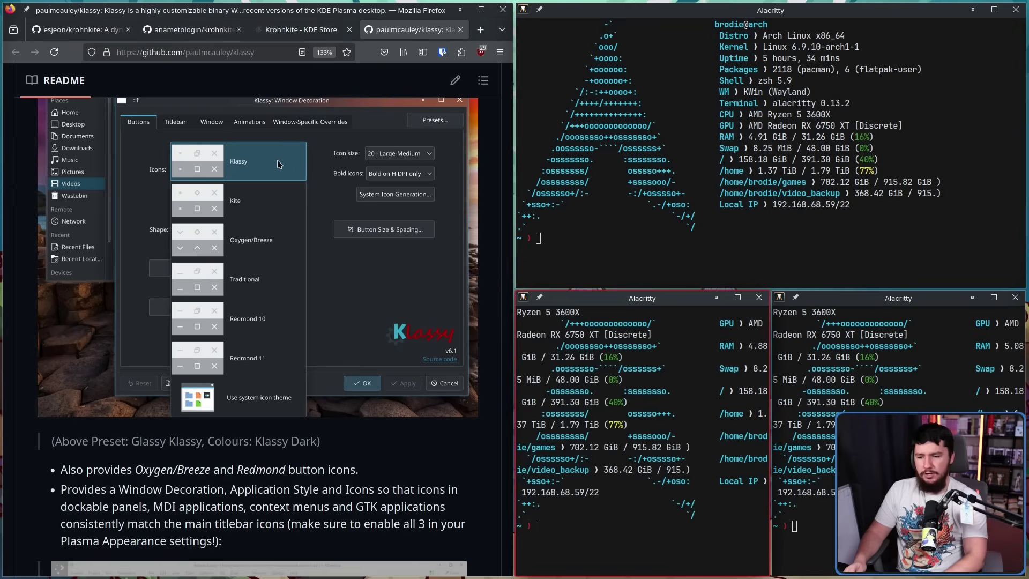
pyautogui.press('super+Return')
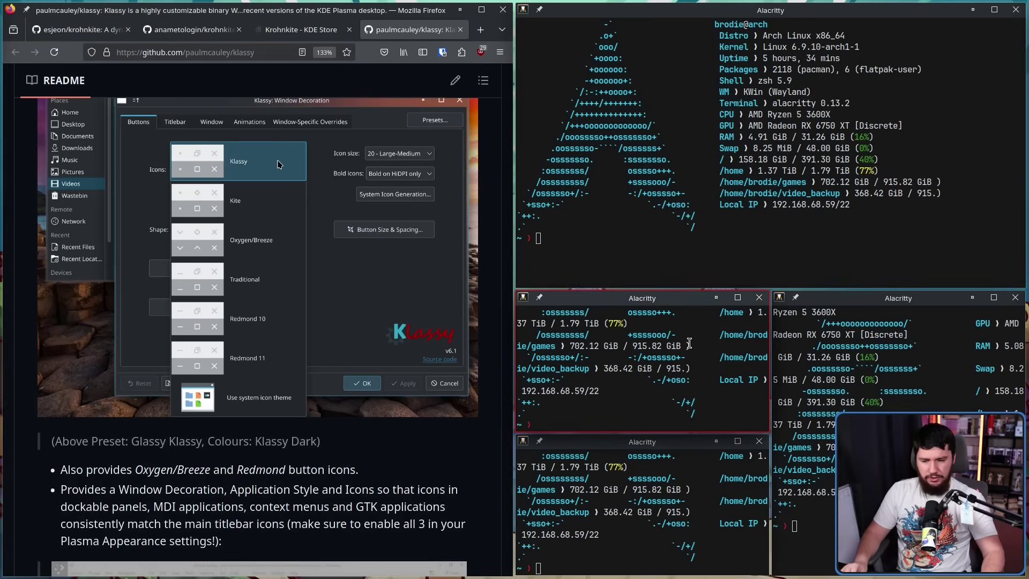
pyautogui.hotkey('alt', 'F4')
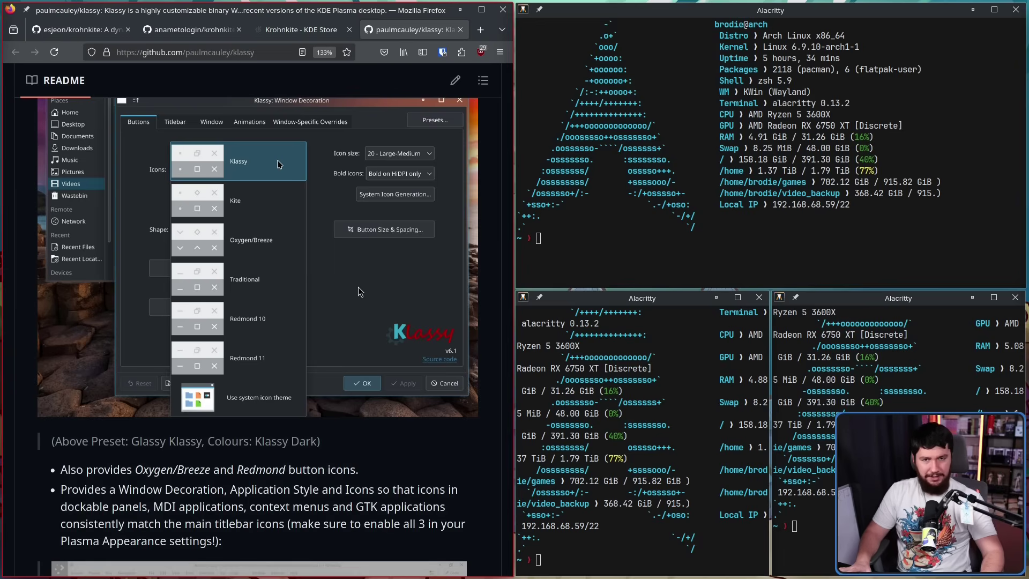
pyautogui.click(788, 328)
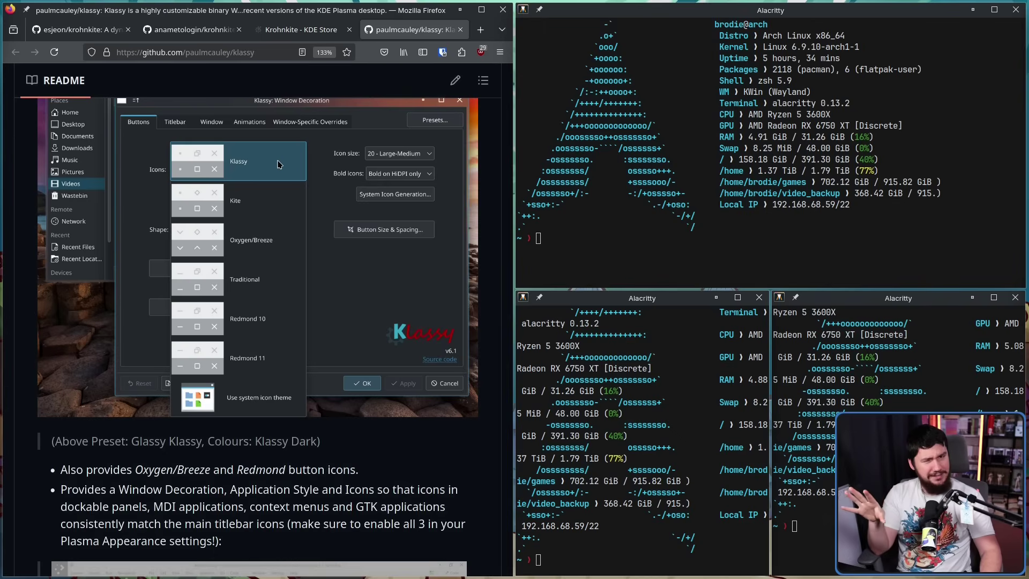
# On the System Settings desktop, search 'kwin' and open the KWin Scripts page
pyautogui.moveTo(101, 576)
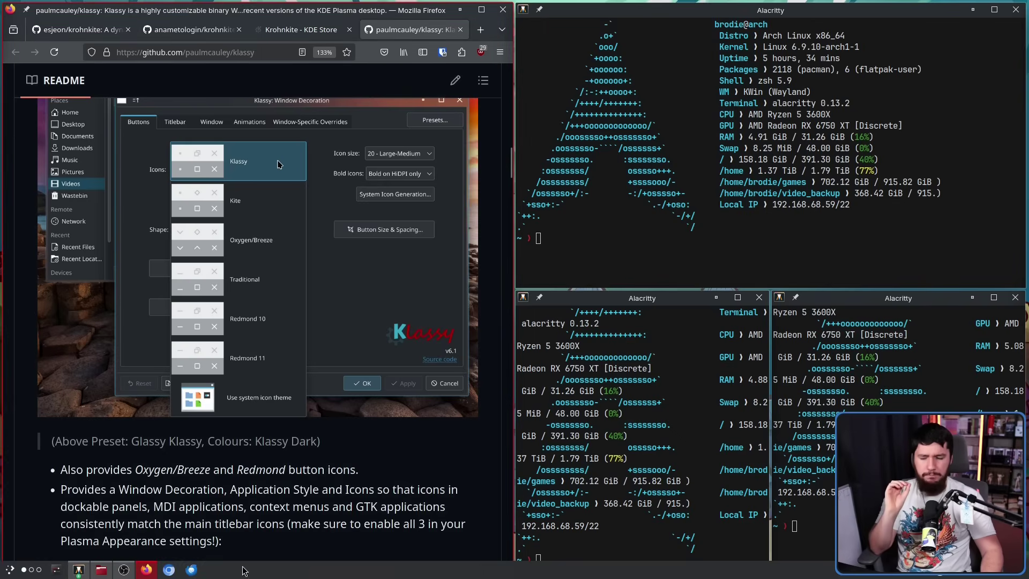
pyautogui.click(63, 572)
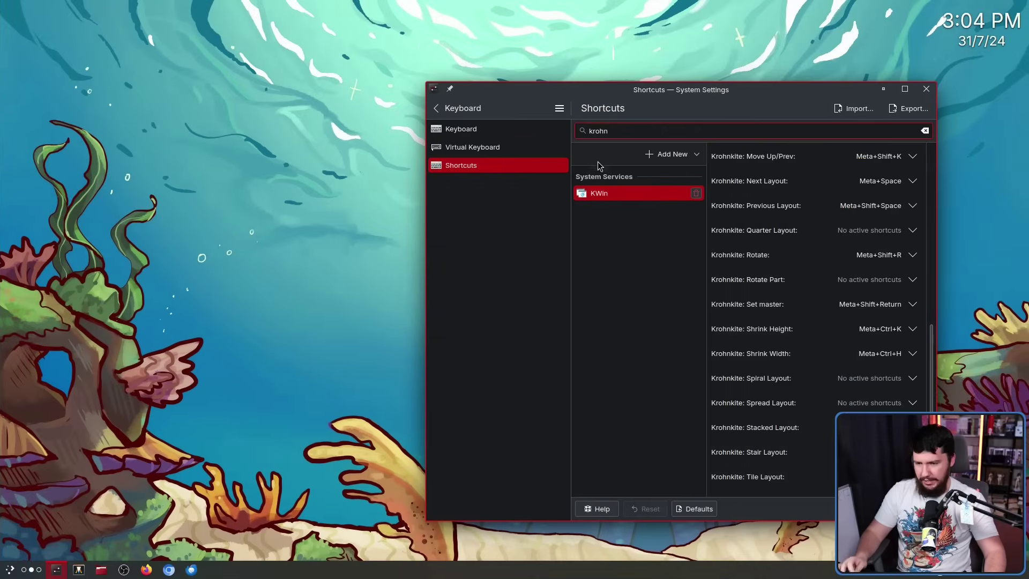
pyautogui.click(518, 108)
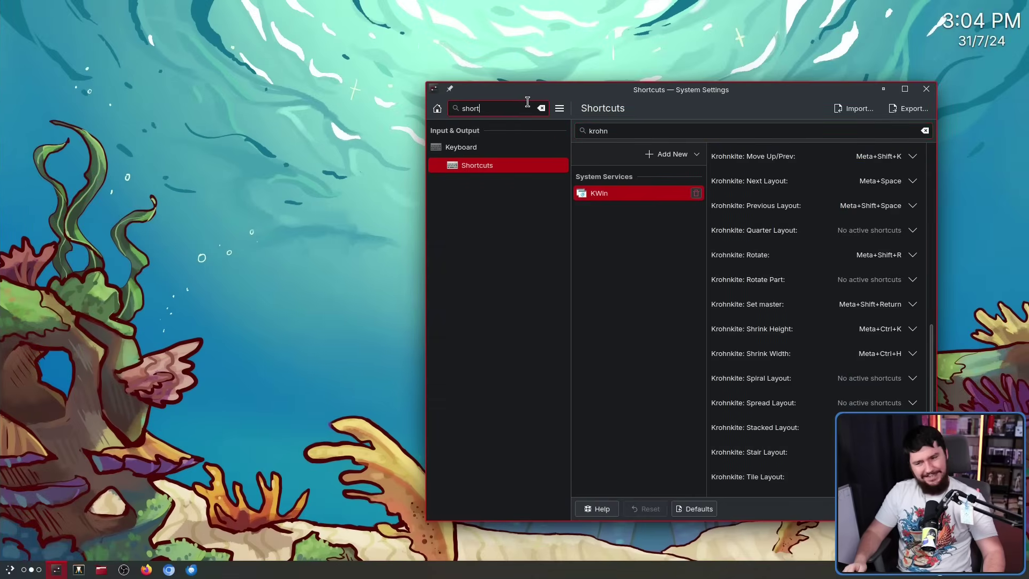
pyautogui.write('kwin')
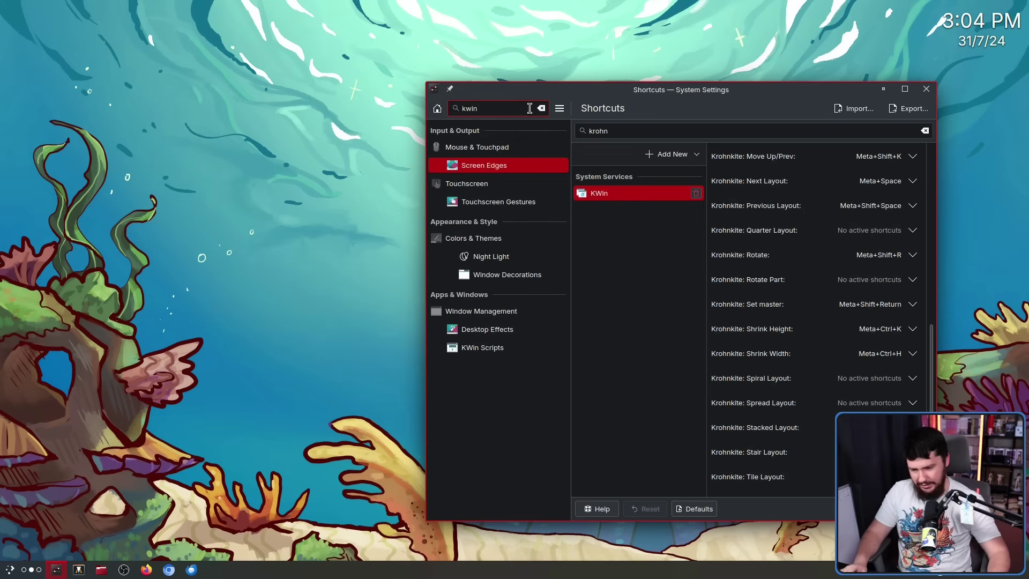
pyautogui.click(489, 348)
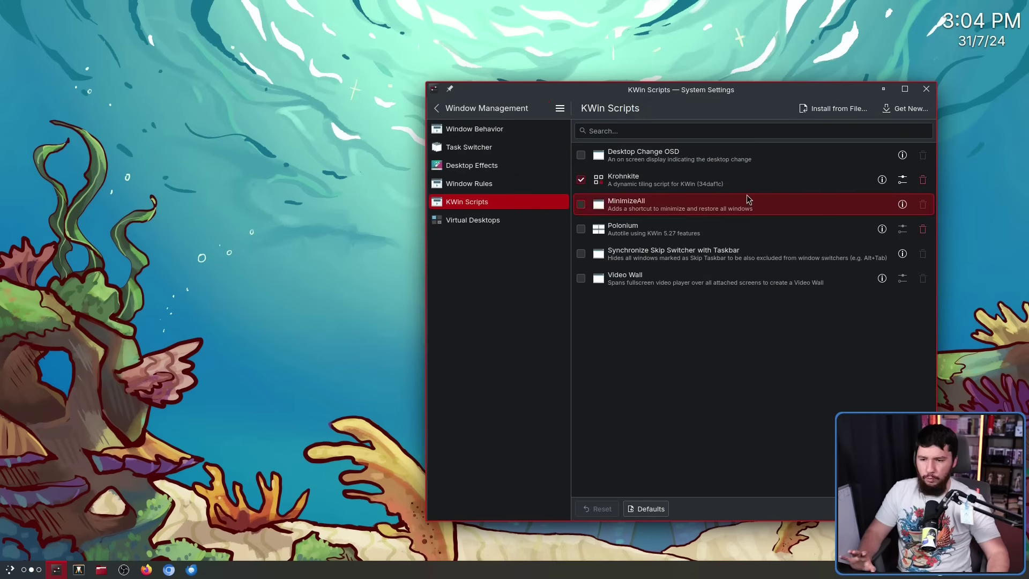
# Open Krohnkite's Layout settings and toggle Tile Layout off and back on
pyautogui.click(903, 181)
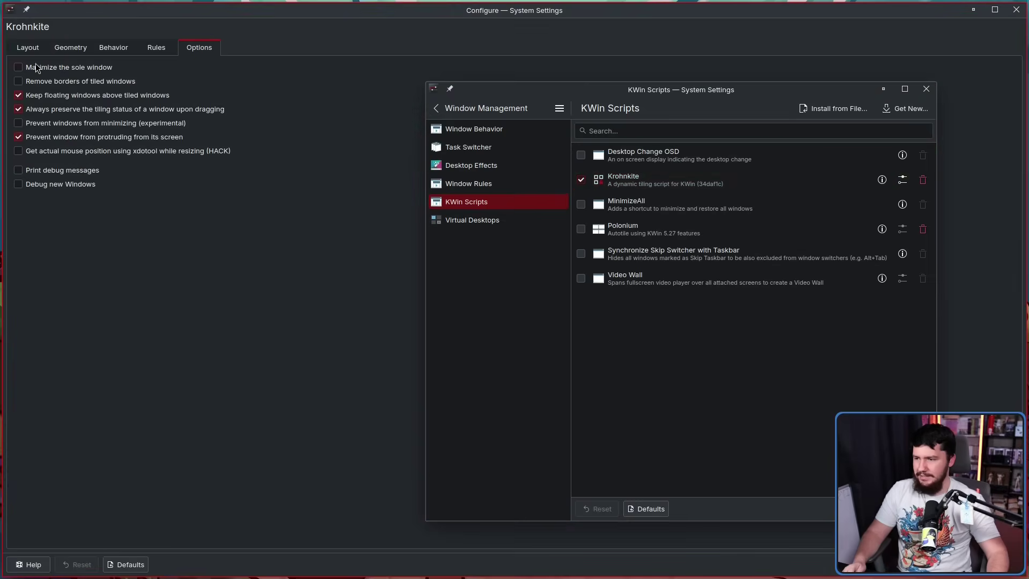
pyautogui.click(28, 48)
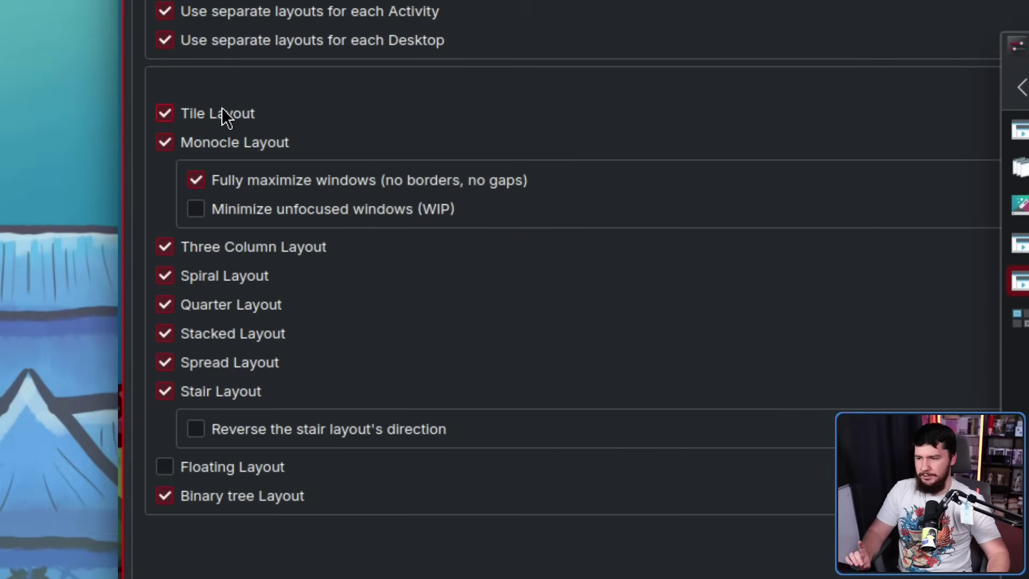
pyautogui.click(189, 126)
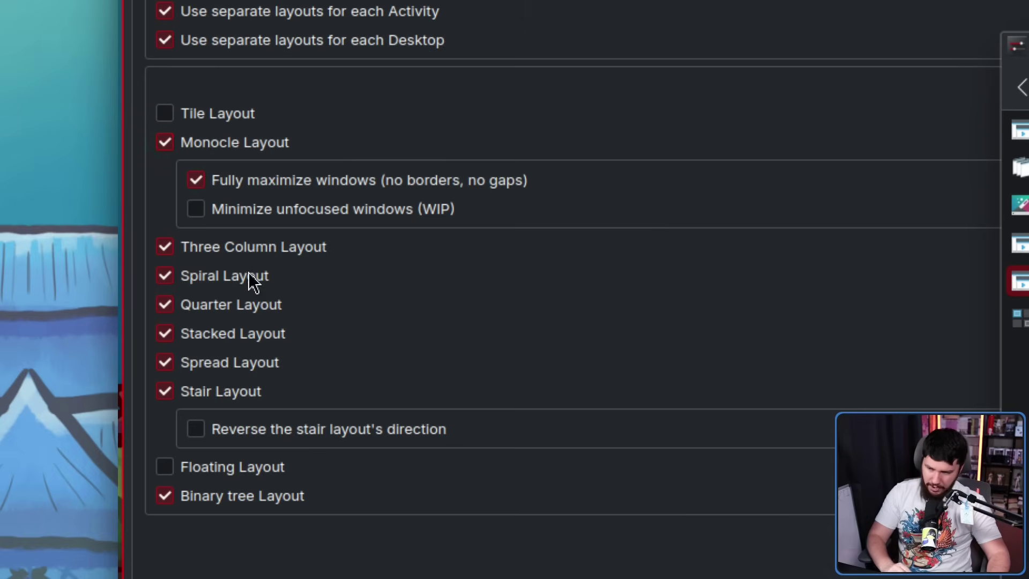
pyautogui.click(179, 111)
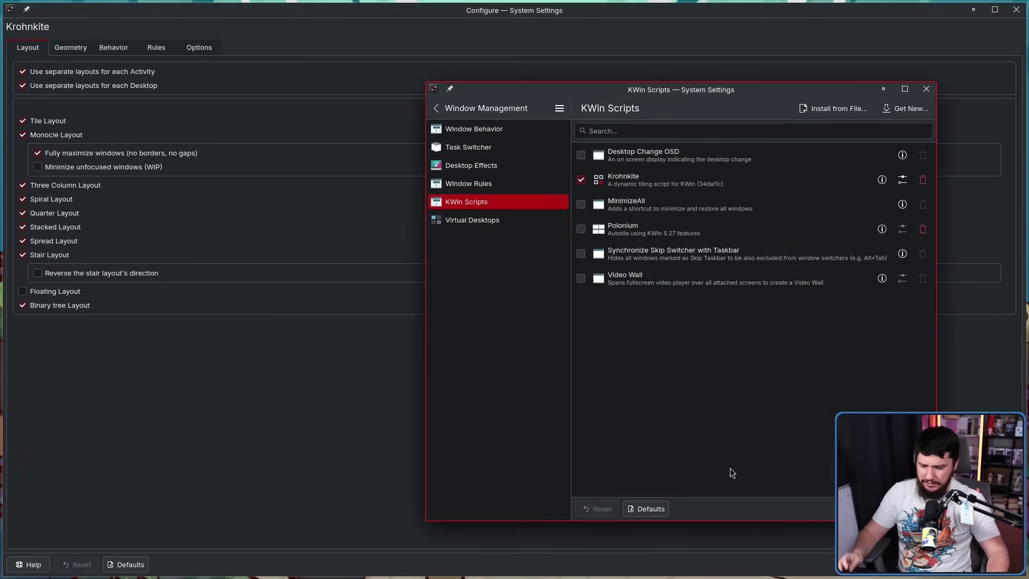
# Move to the left desktop and focus the top Alacritty terminal
pyautogui.press('ctrl+super+Left')
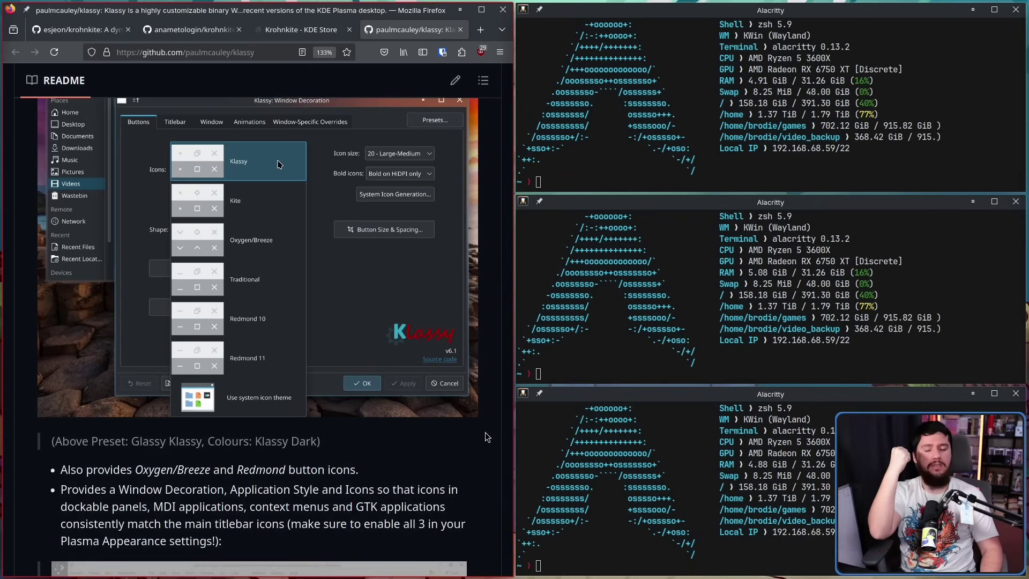
pyautogui.click(728, 179)
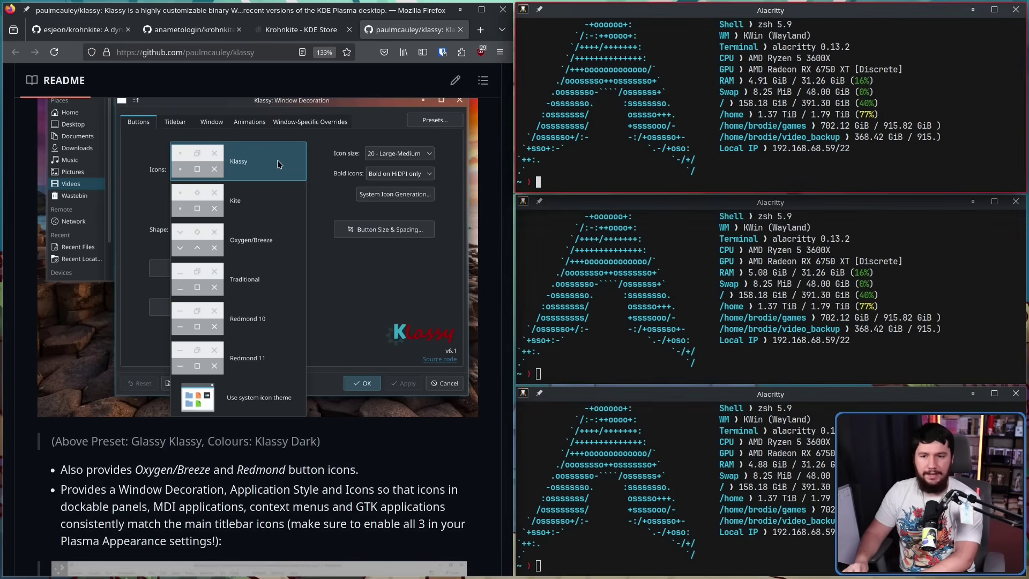
# Move the focused terminal down one slot and run btop in it
pyautogui.press('super+shift+j')
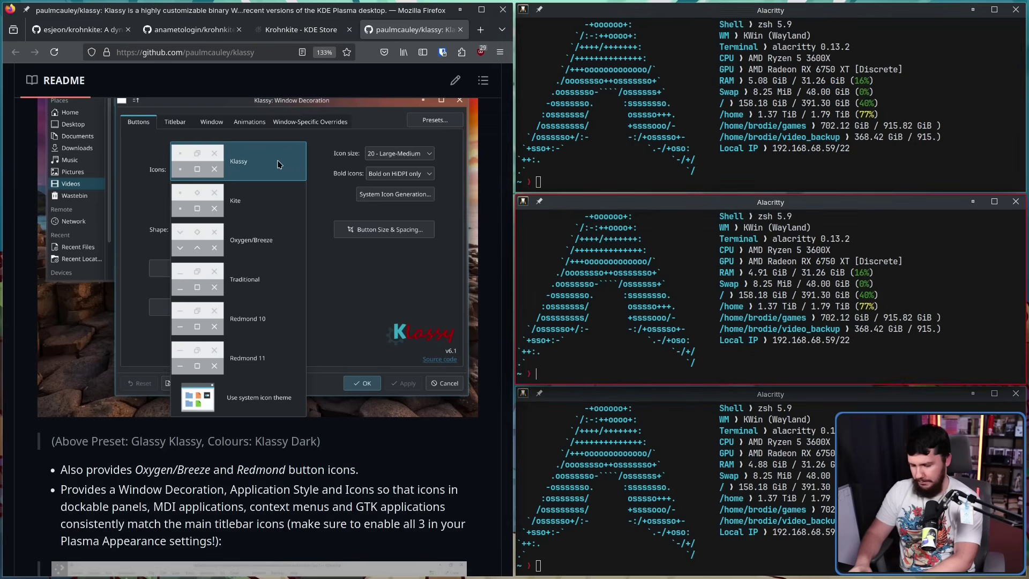
pyautogui.write('btop')
pyautogui.press('Return')
# Shuffle the btop terminal up and down the stack with Meta+Shift+J/K
pyautogui.press('super+shift+k')
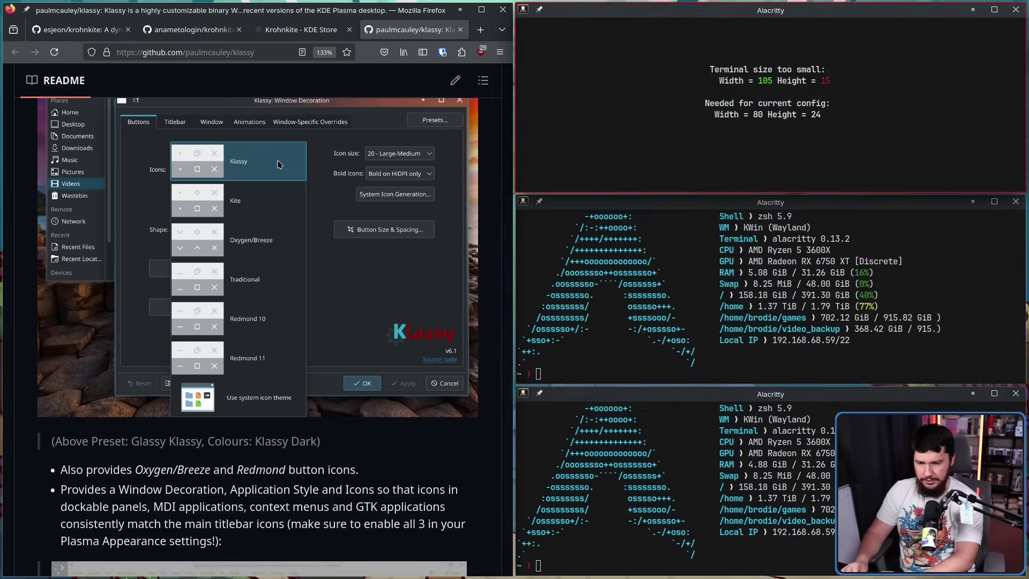
pyautogui.press('super+shift+j')
pyautogui.press('super+shift+j')
pyautogui.press('super+shift+j')
pyautogui.press('super+shift+k')
pyautogui.press('super+shift+k')
pyautogui.press('super+shift+k')
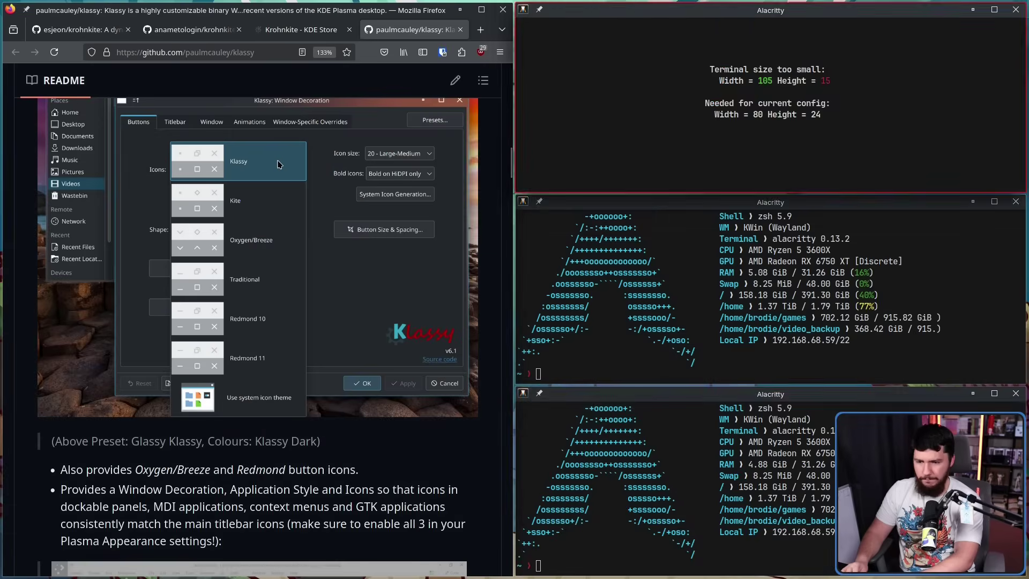
pyautogui.press('super+shift+k')
pyautogui.press('super+shift+j')
pyautogui.press('super+shift+j')
pyautogui.press('super+shift+k')
pyautogui.press('super+shift+k')
pyautogui.press('super+shift+j')
pyautogui.press('super+j')
pyautogui.press('super+j')
pyautogui.press('super+j')
pyautogui.press('super+j')
pyautogui.press('super+j')
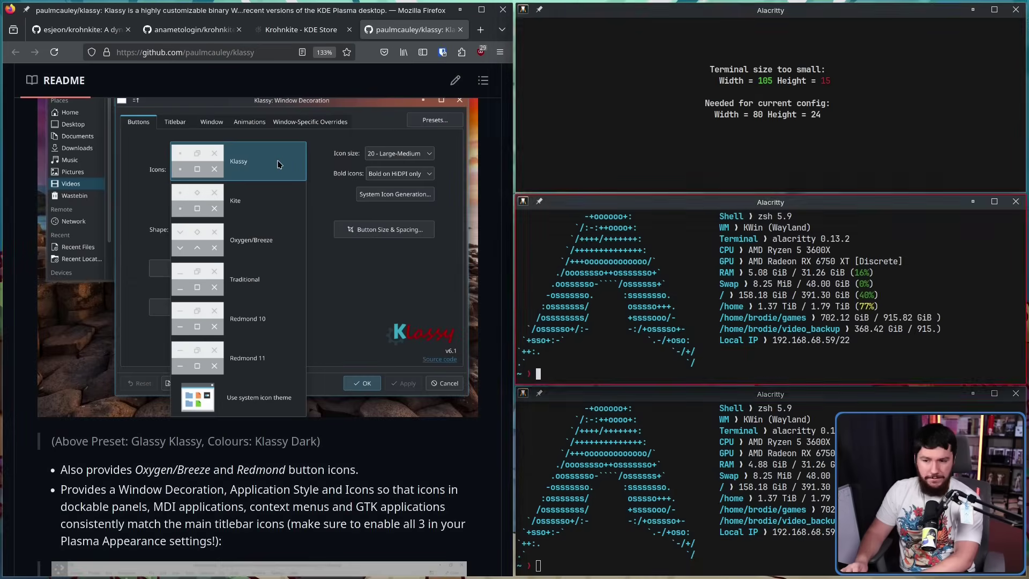
pyautogui.press('super+k')
# Repeatedly swap btop between the master tile and the right-hand stack with Meta+Shift+H/L/J/K
pyautogui.press('super+shift+h')
pyautogui.press('super+shift+l')
pyautogui.press('super+shift+j')
pyautogui.press('super+shift+h')
pyautogui.press('super+shift+l')
pyautogui.press('super+shift+j')
pyautogui.press('super+shift+h')
pyautogui.press('super+shift+l')
pyautogui.press('super+shift+k')
pyautogui.press('super+shift+h')
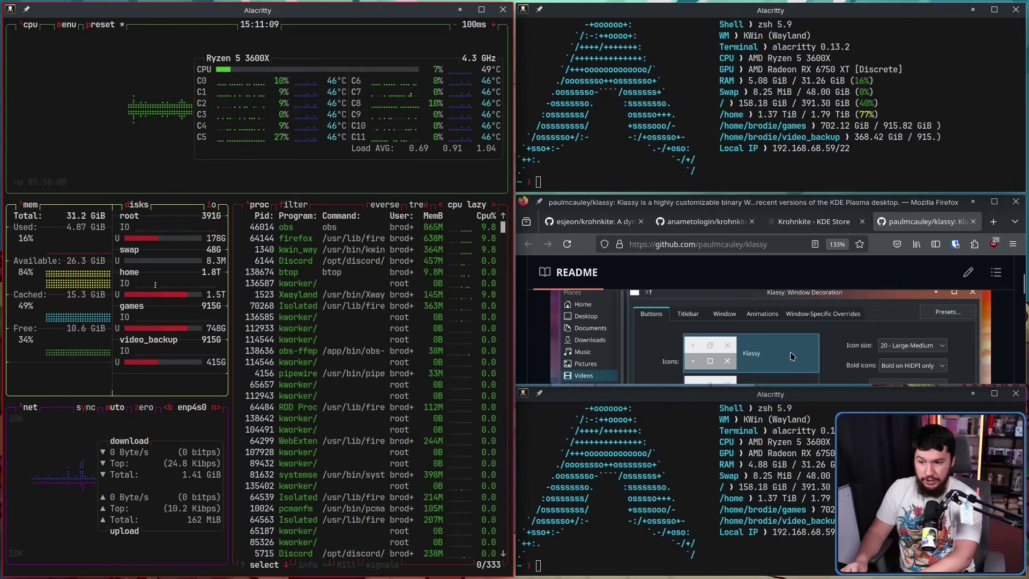
pyautogui.press('super+shift+l')
pyautogui.press('super+shift+k')
pyautogui.press('super+shift+h')
pyautogui.press('super+shift+l')
pyautogui.press('super+shift+j')
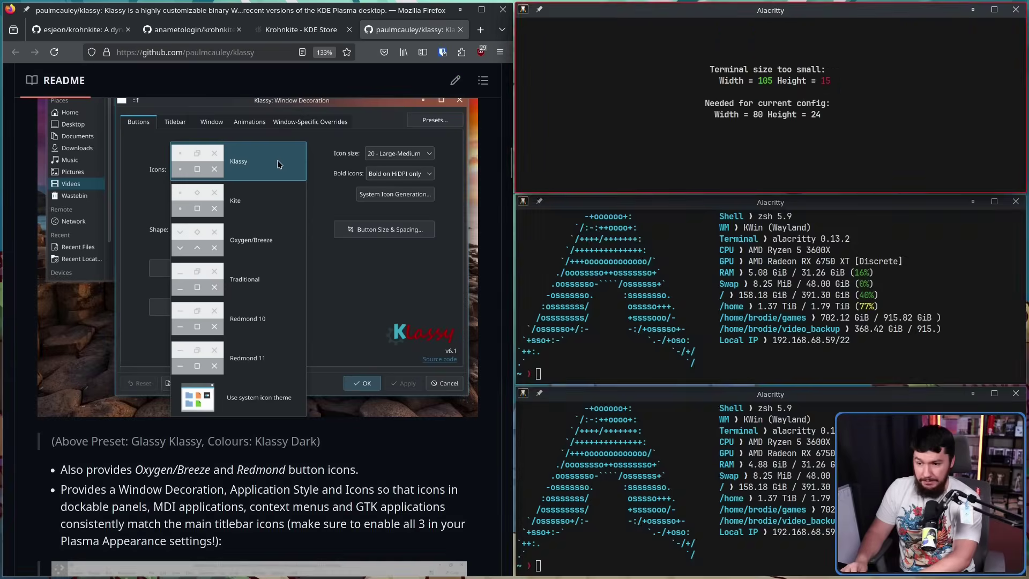
pyautogui.press('super+shift+j')
pyautogui.press('super+shift+j')
pyautogui.press('super+shift+k')
pyautogui.press('super+shift+k')
pyautogui.press('super+shift+k')
pyautogui.press('super+shift+k')
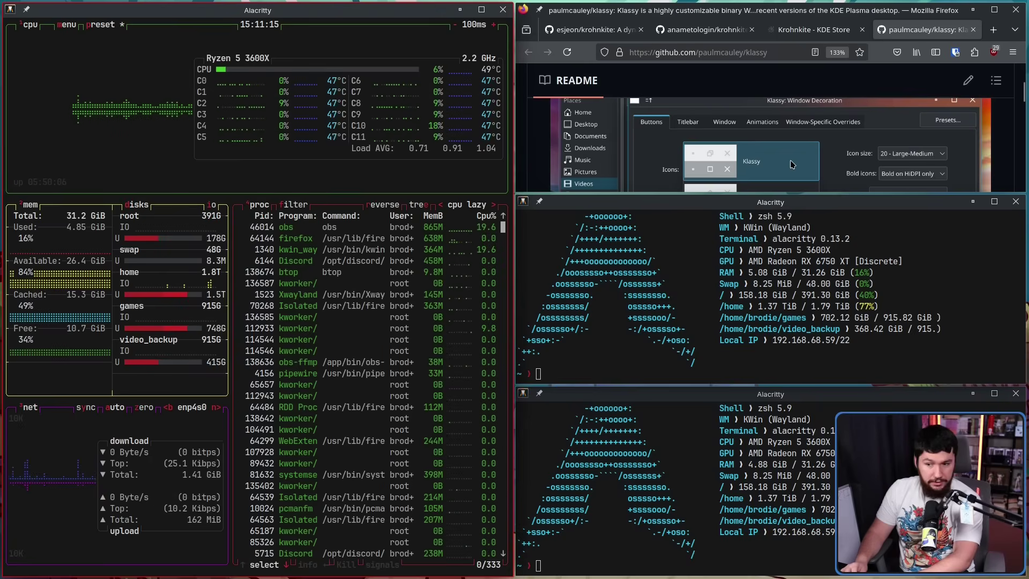
pyautogui.press('super+shift+j')
pyautogui.press('super+shift+j')
pyautogui.press('super+shift+j')
pyautogui.press('super+shift+k')
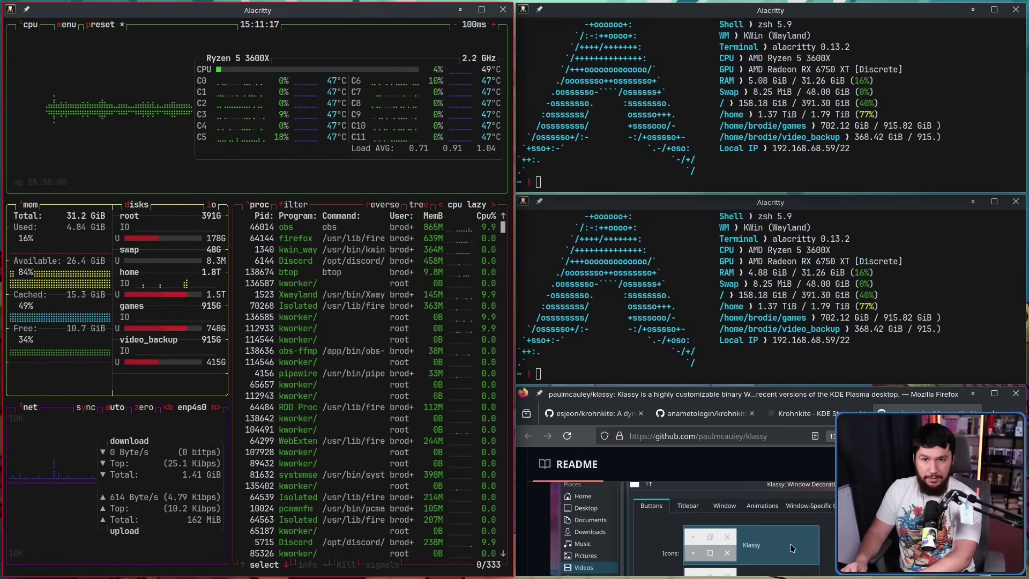
pyautogui.press('super+shift+j')
# Refocus the terminals and finally settle btop in the left master tile
pyautogui.click(714, 375)
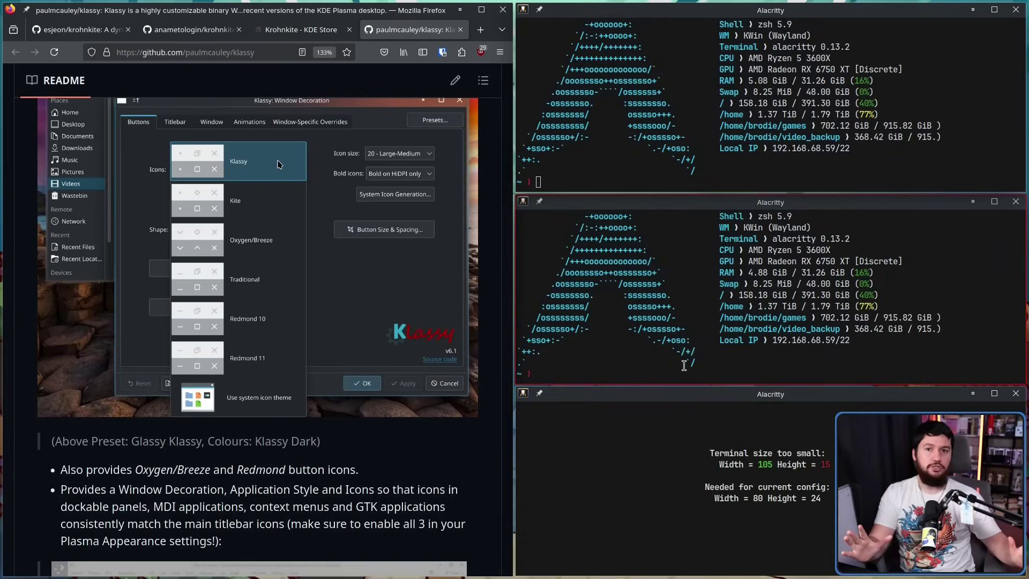
pyautogui.click(762, 514)
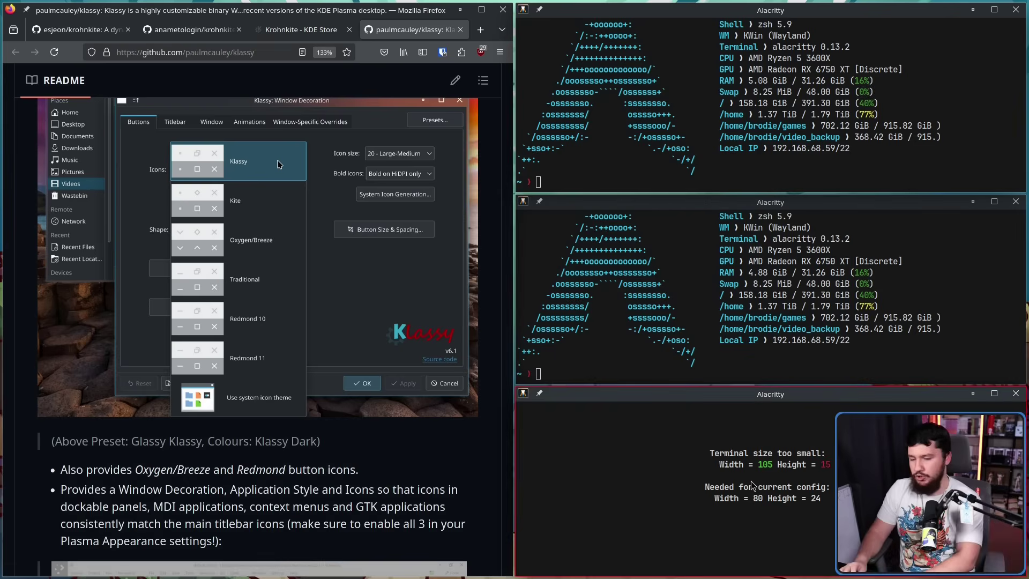
pyautogui.press('super+shift+h')
pyautogui.press('super+shift+l')
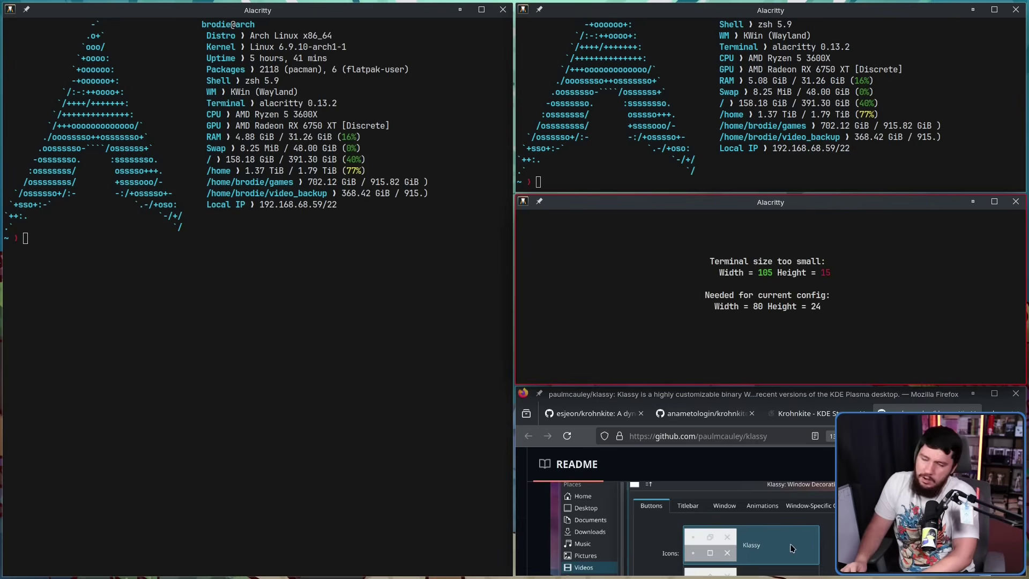
pyautogui.press('super+shift+k')
pyautogui.press('super+shift+h')
pyautogui.press('super+shift+l')
pyautogui.press('super+shift+j')
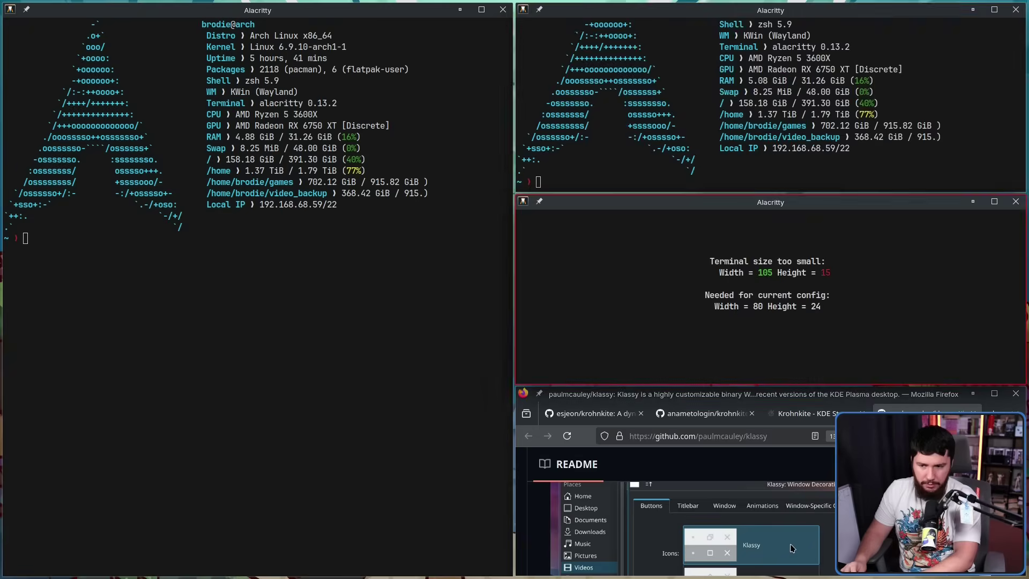
pyautogui.press('super+shift+k')
pyautogui.press('super+shift+k')
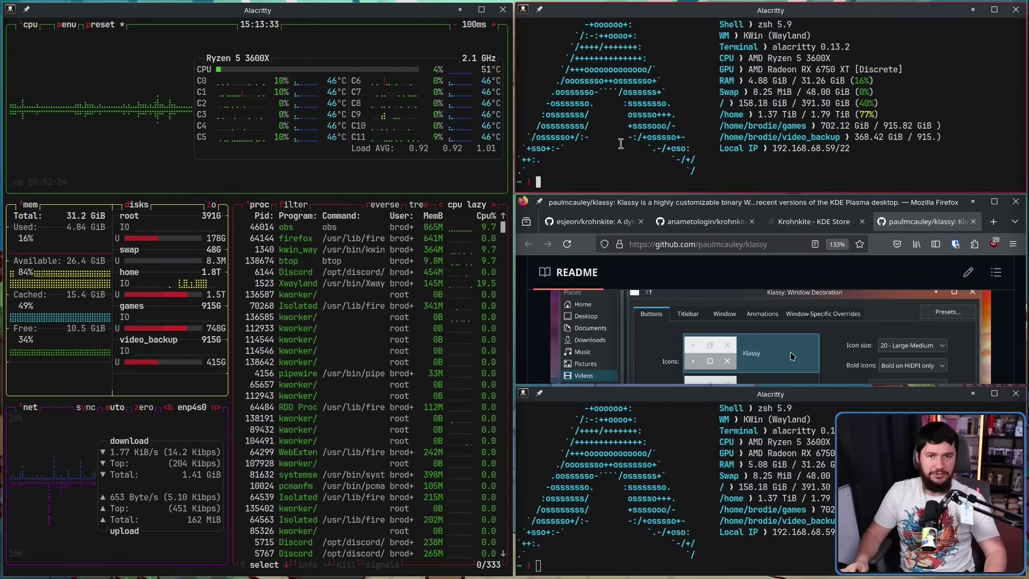
# Drag Firefox between tiles, re-tile it with Meta+F, and drop it onto the left master tile
pyautogui.moveTo(701, 267); pyautogui.dragTo(230, 175)
pyautogui.moveTo(374, 174); pyautogui.dragTo(890, 101)
pyautogui.moveTo(702, 271); pyautogui.dragTo(231, 331)
pyautogui.moveTo(334, 311); pyautogui.dragTo(789, 307)
pyautogui.moveTo(723, 295); pyautogui.dragTo(684, 195)
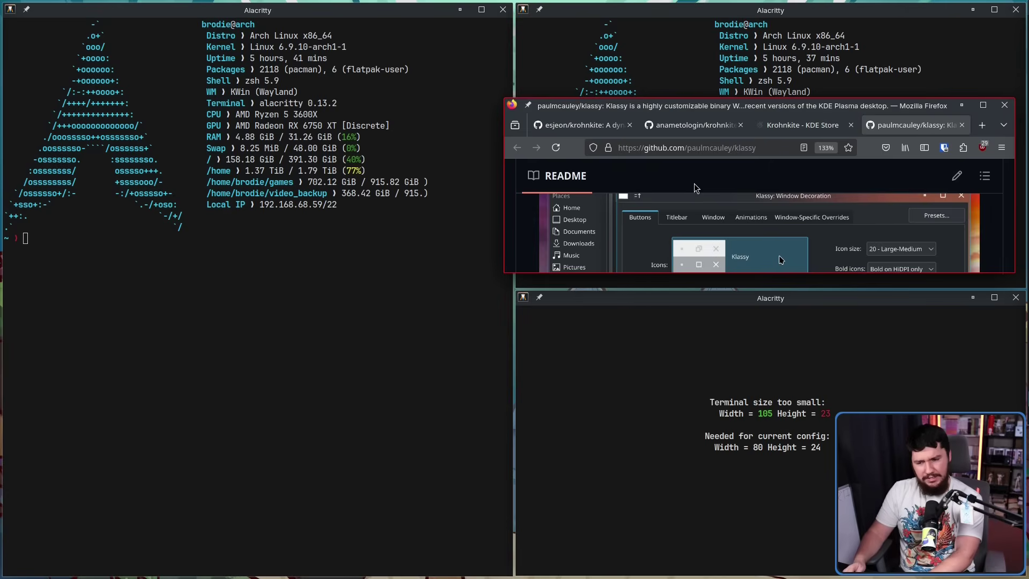
pyautogui.press('super+f')
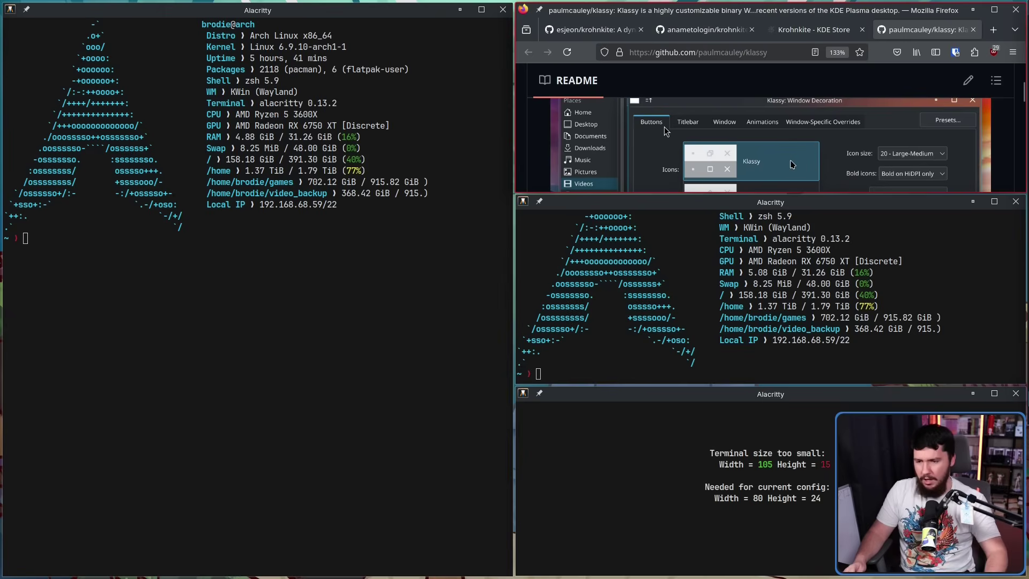
pyautogui.moveTo(664, 127); pyautogui.dragTo(278, 305)
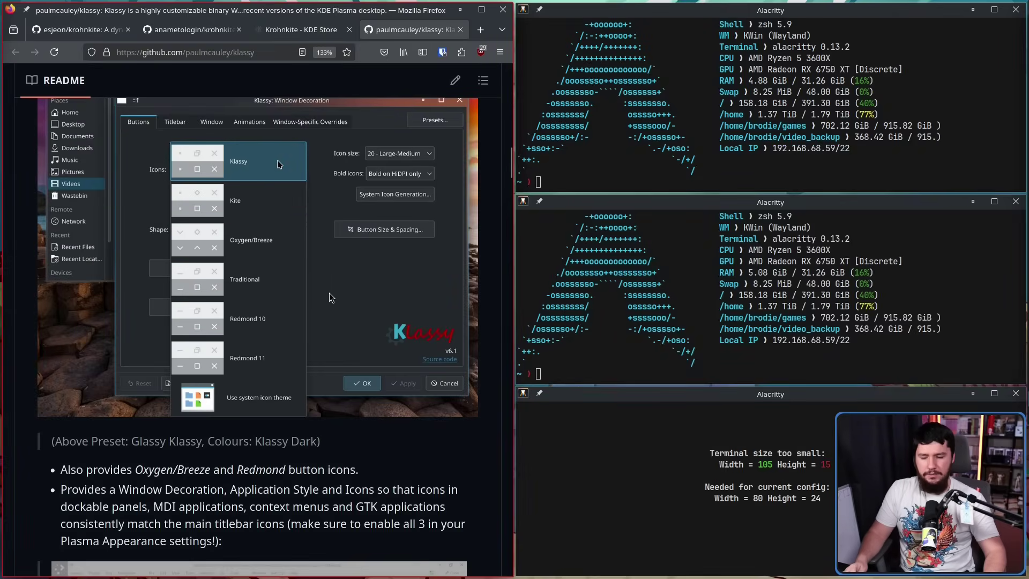
# Drag Firefox across the tiles, then re-tile it with Meta+F as the left half
pyautogui.moveTo(333, 192); pyautogui.dragTo(352, 214)
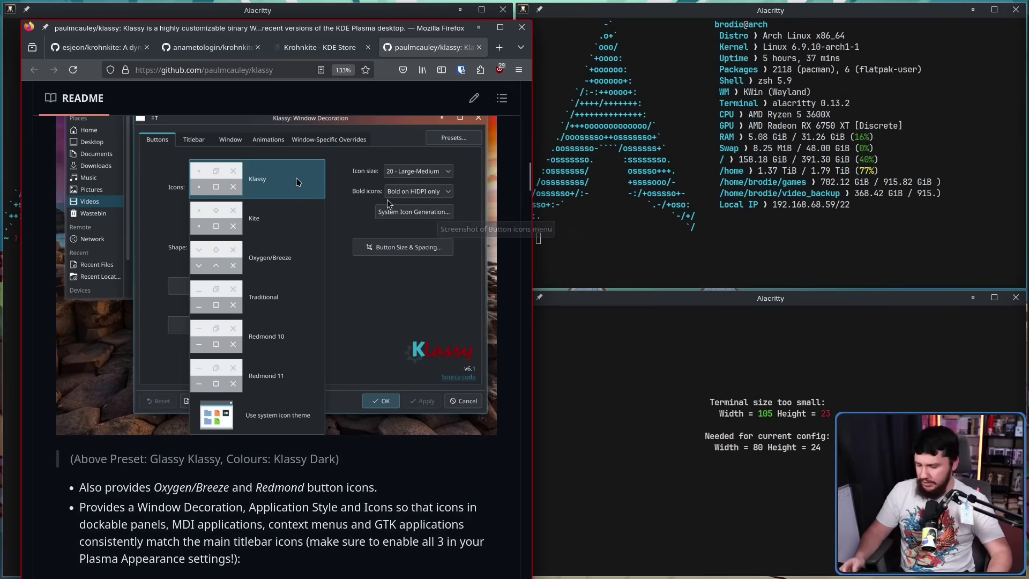
pyautogui.moveTo(322, 225); pyautogui.dragTo(443, 231)
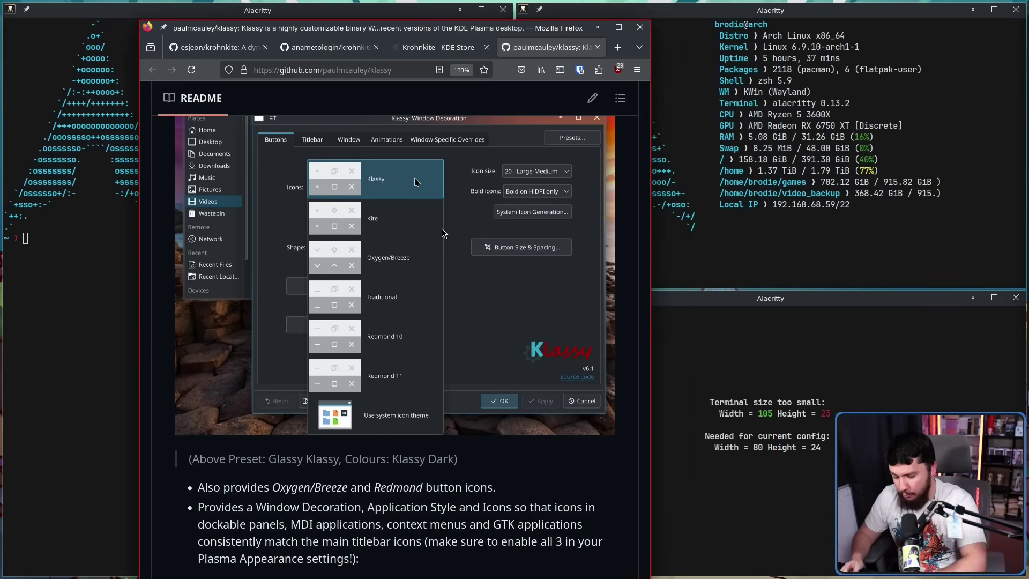
pyautogui.moveTo(442, 231); pyautogui.dragTo(711, 238)
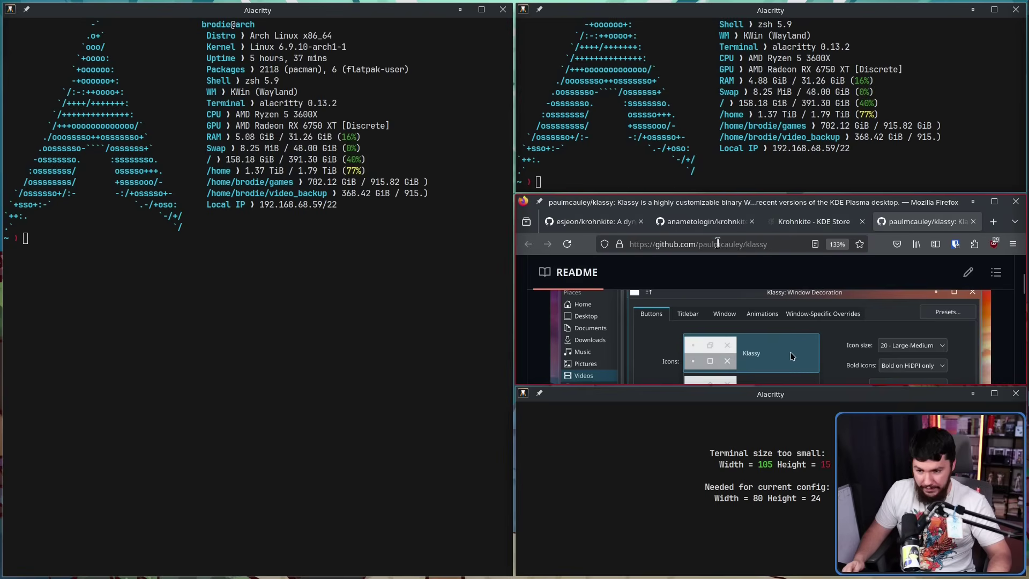
pyautogui.moveTo(734, 271); pyautogui.dragTo(500, 263)
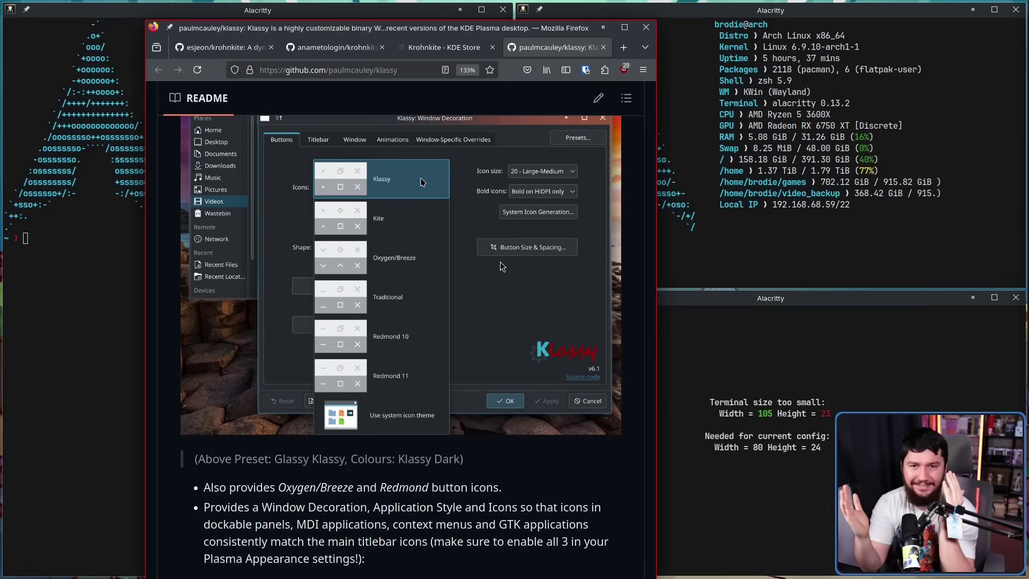
pyautogui.press('super+f')
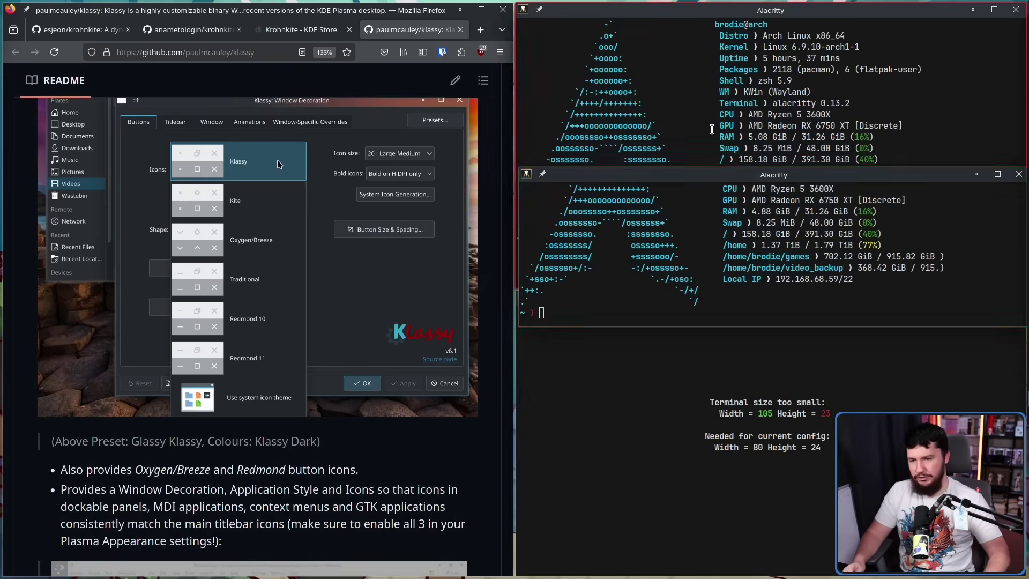
pyautogui.press('super+f')
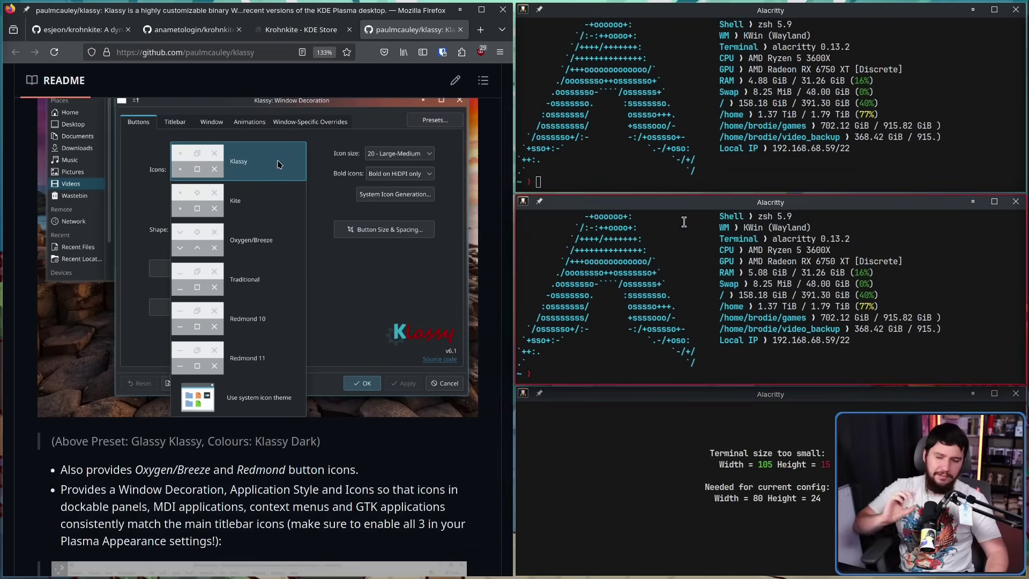
# Resize the terminal heights and the Firefox/terminal split via a border drag and Ctrl+Meta+H/J/K/L
pyautogui.moveTo(718, 198); pyautogui.dragTo(745, 166)
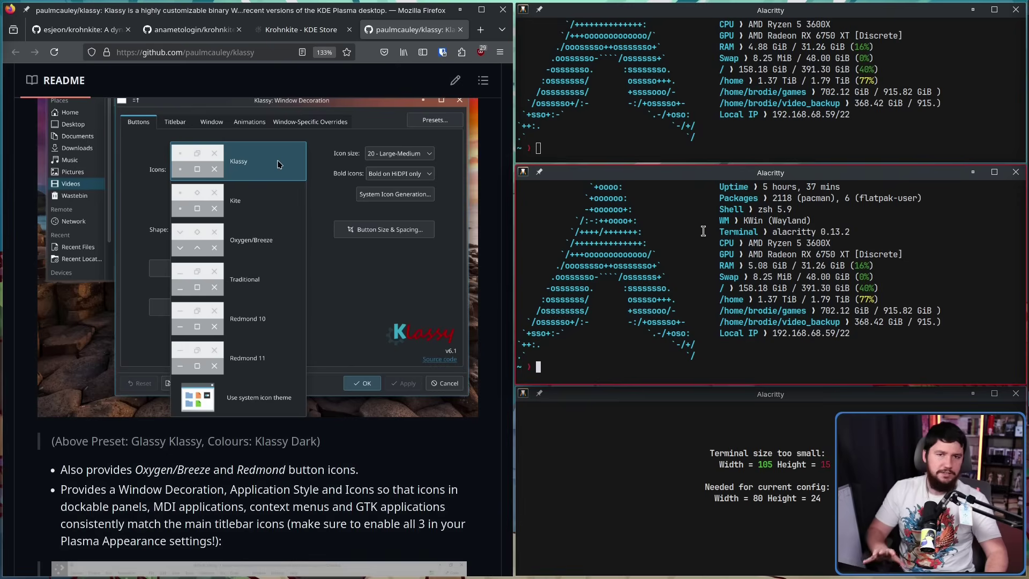
pyautogui.press('ctrl+super+j')
pyautogui.press('ctrl+super+j')
pyautogui.press('ctrl+super+j')
pyautogui.press('ctrl+super+j')
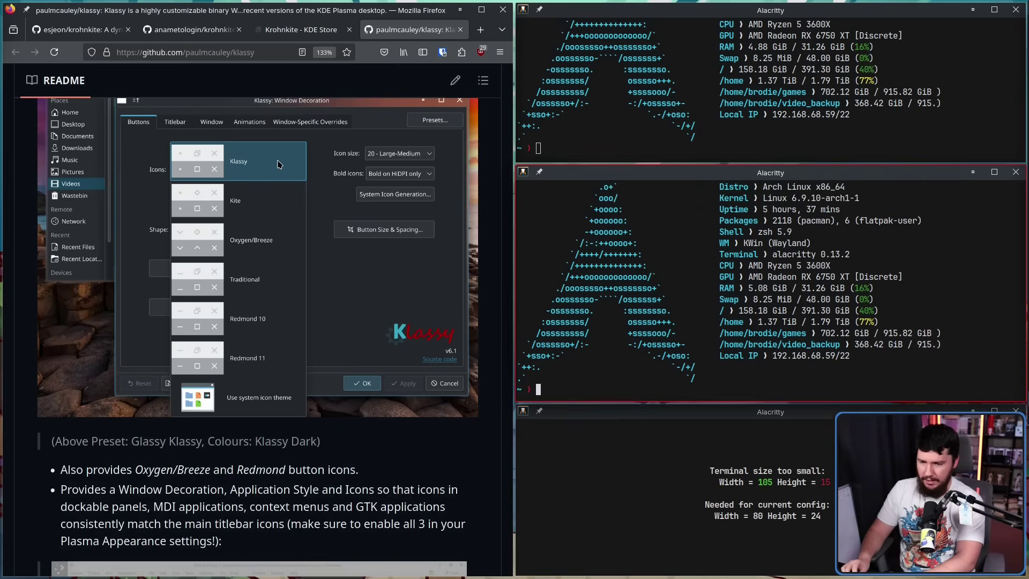
pyautogui.press('ctrl+super+k')
pyautogui.press('ctrl+super+k')
pyautogui.press('ctrl+super+k')
pyautogui.press('ctrl+super+k')
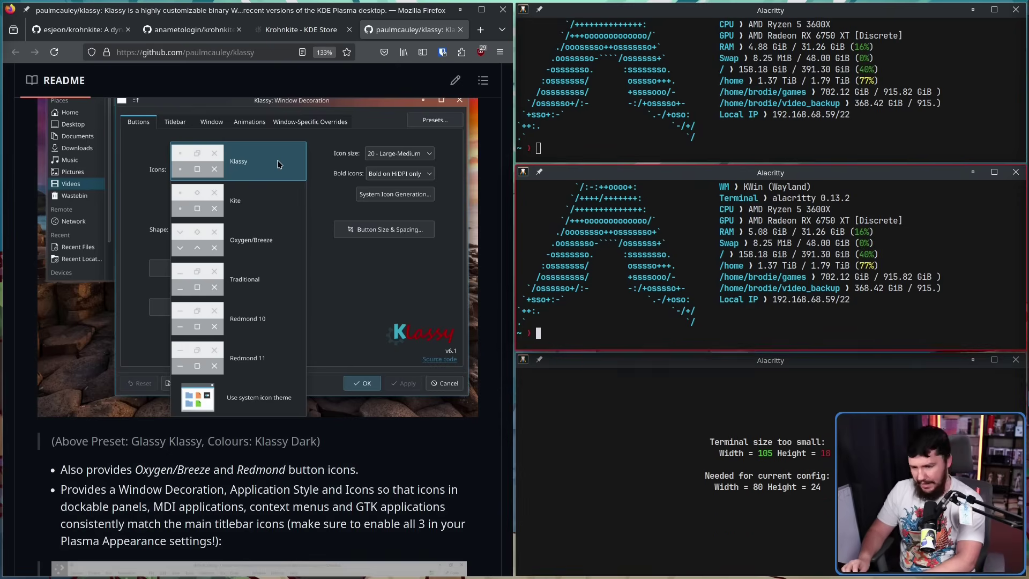
pyautogui.press('ctrl+super+k')
pyautogui.press('ctrl+super+l')
pyautogui.press('ctrl+super+l')
pyautogui.press('ctrl+super+l')
pyautogui.press('ctrl+super+l')
pyautogui.press('ctrl+super+h')
pyautogui.press('ctrl+super+h')
pyautogui.press('ctrl+super+h')
pyautogui.press('ctrl+super+h')
pyautogui.press('ctrl+super+h')
pyautogui.press('ctrl+super+h')
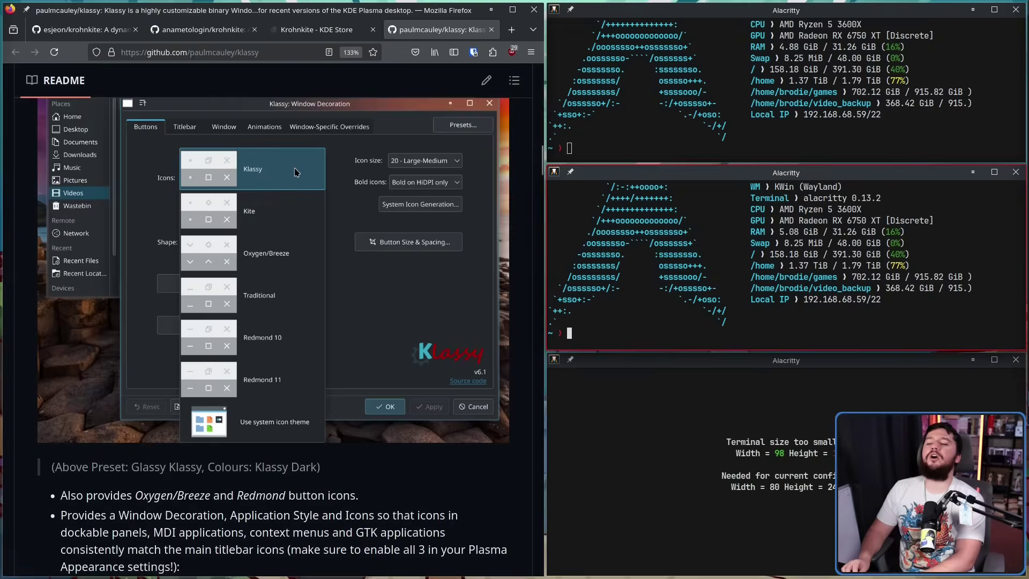
pyautogui.press('ctrl+super+l')
pyautogui.press('ctrl+super+l')
pyautogui.press('ctrl+super+l')
pyautogui.press('ctrl+super+l')
pyautogui.press('ctrl+super+l')
pyautogui.press('ctrl+super+h')
pyautogui.press('ctrl+super+h')
pyautogui.press('ctrl+super+h')
pyautogui.press('ctrl+super+h')
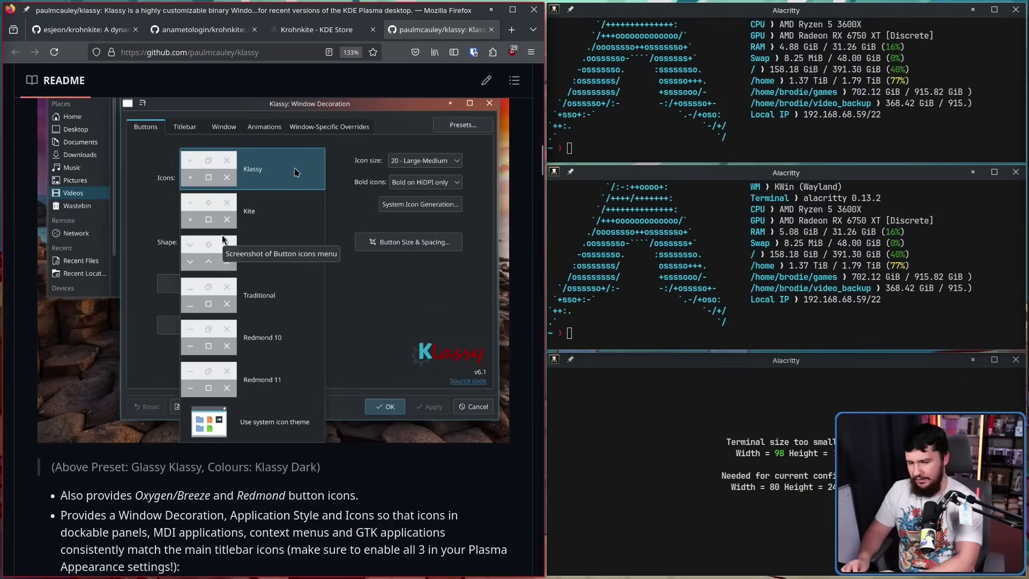
pyautogui.press('ctrl+super+l')
pyautogui.press('ctrl+super+l')
pyautogui.press('ctrl+super+h')
pyautogui.press('ctrl+super+h')
pyautogui.press('ctrl+super+h')
pyautogui.press('ctrl+super+h')
pyautogui.press('ctrl+super+h')
pyautogui.press('ctrl+super+h')
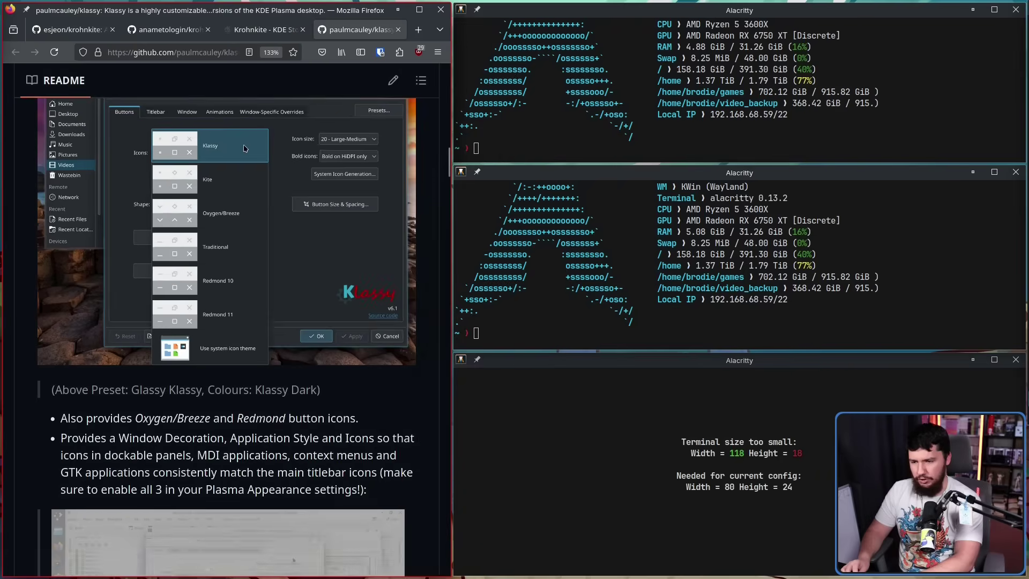
pyautogui.press('ctrl+super+k')
pyautogui.press('ctrl+super+k')
pyautogui.press('ctrl+super+k')
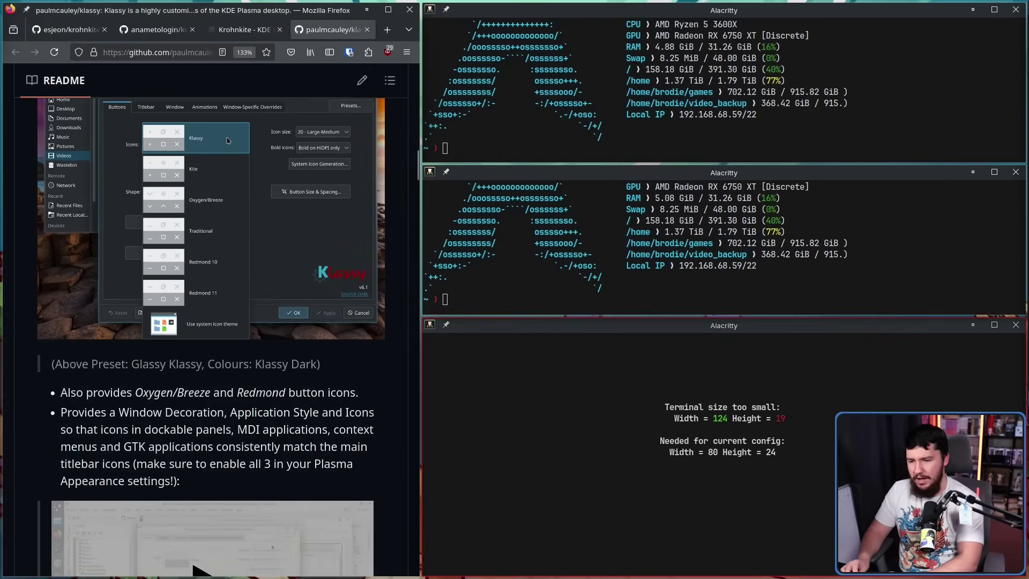
pyautogui.press('ctrl+super+j')
pyautogui.press('ctrl+super+j')
pyautogui.press('ctrl+super+j')
pyautogui.press('ctrl+super+j')
pyautogui.press('ctrl+super+j')
pyautogui.press('ctrl+super+j')
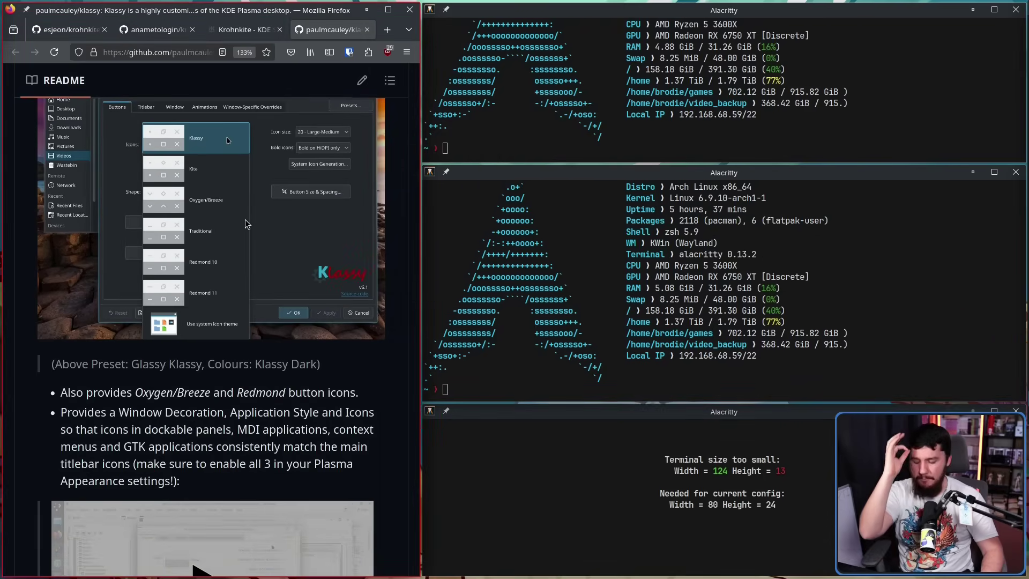
# Toggle Firefox fullscreen with F11 several times, ending back in its tile
pyautogui.press('F11')
pyautogui.press('F11')
pyautogui.press('F11')
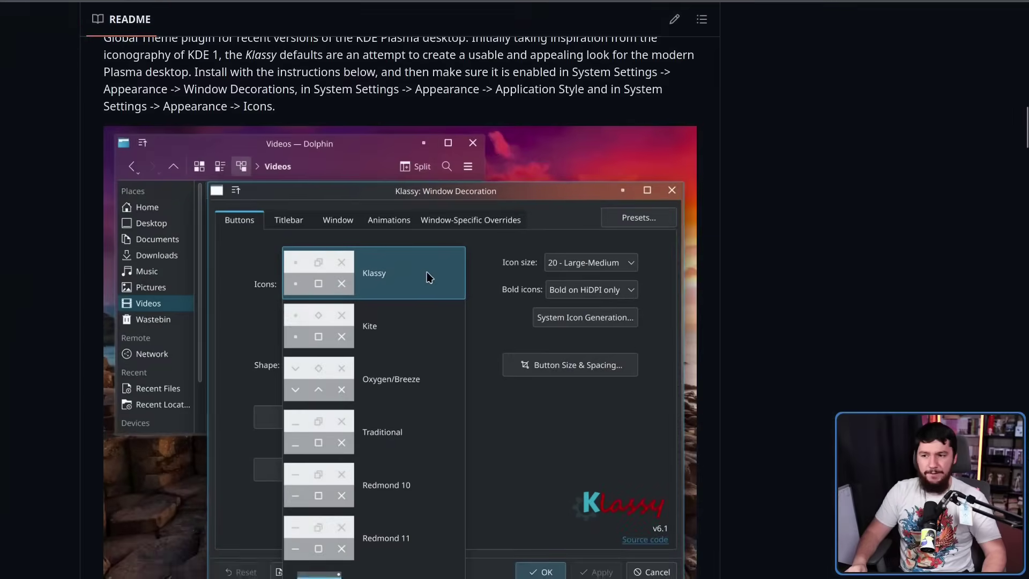
pyautogui.press('F11')
pyautogui.press('F11')
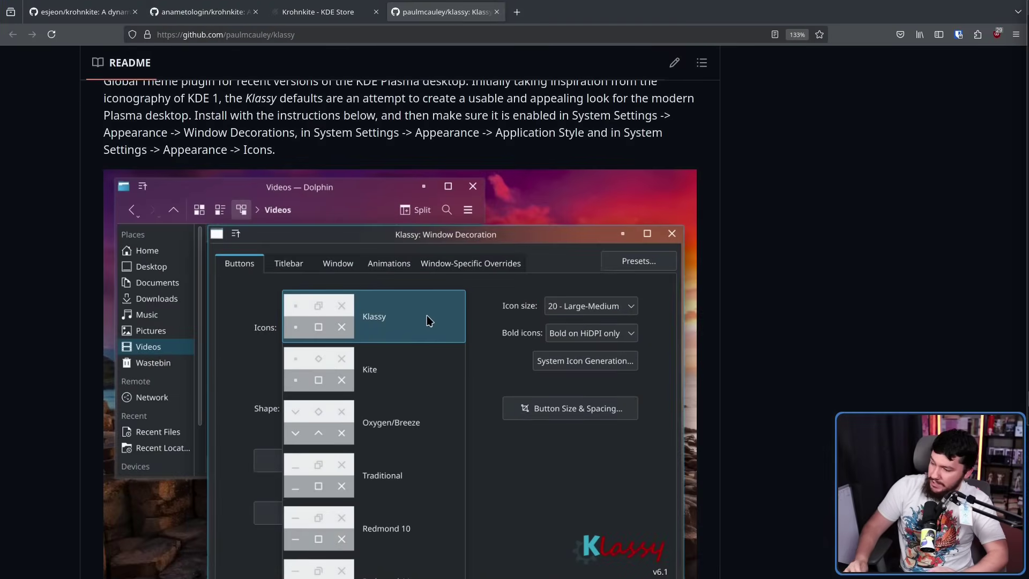
pyautogui.press('F11')
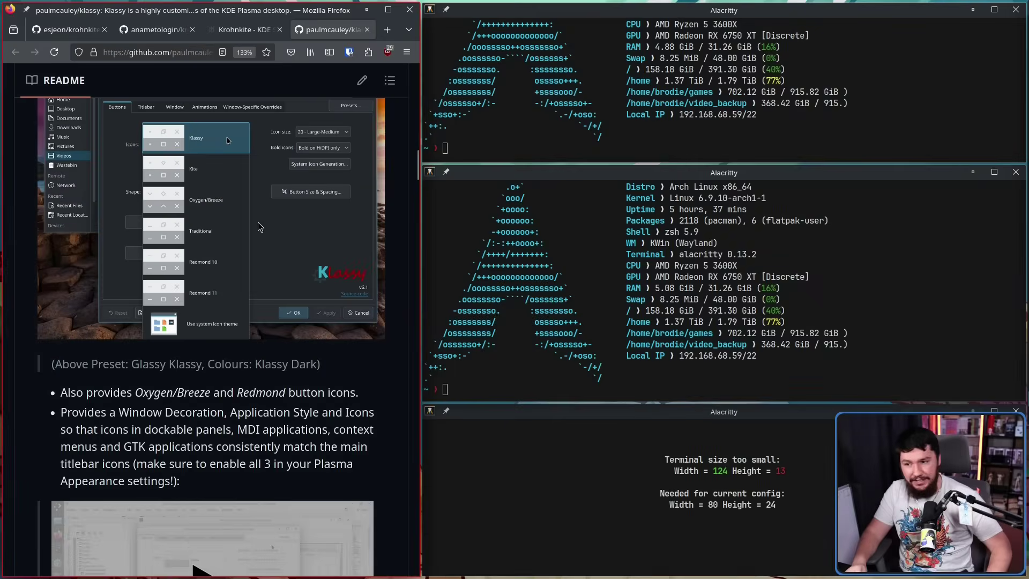
pyautogui.press('F11')
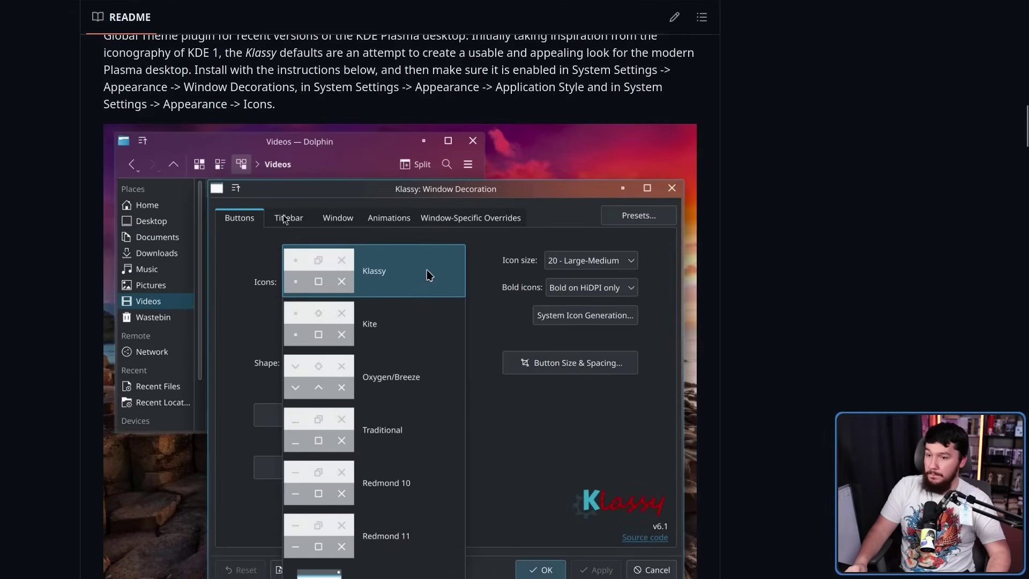
pyautogui.press('F11')
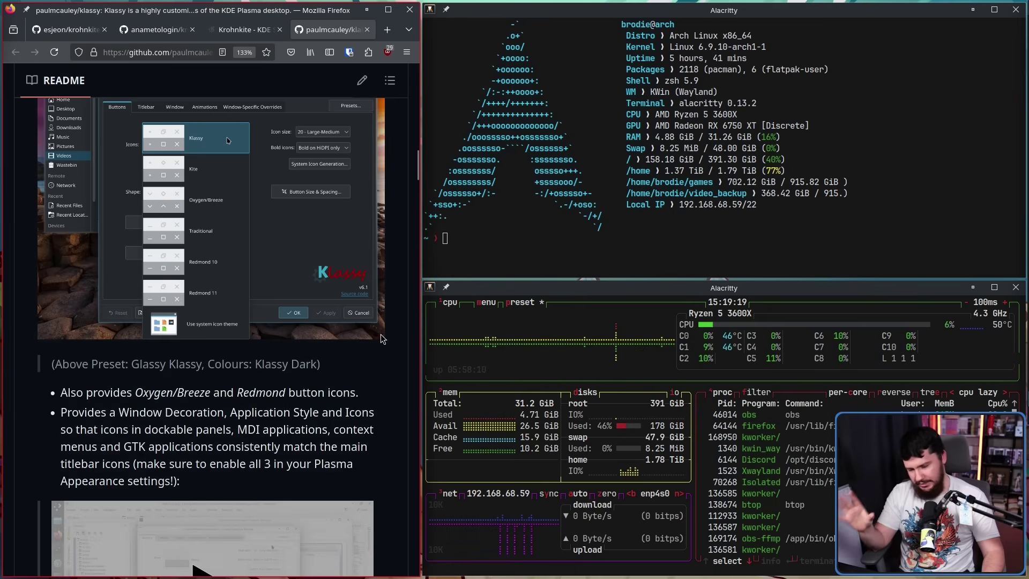
pyautogui.moveTo(56, 576)
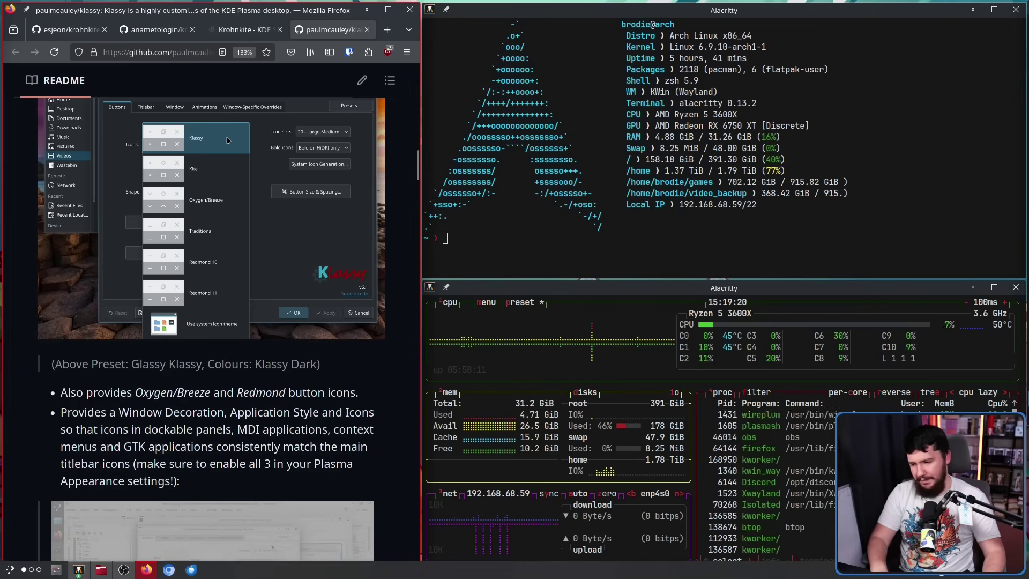
# Open System Settings and adjust the lower terminal's height with Meta+Ctrl+J/K
pyautogui.click(57, 573)
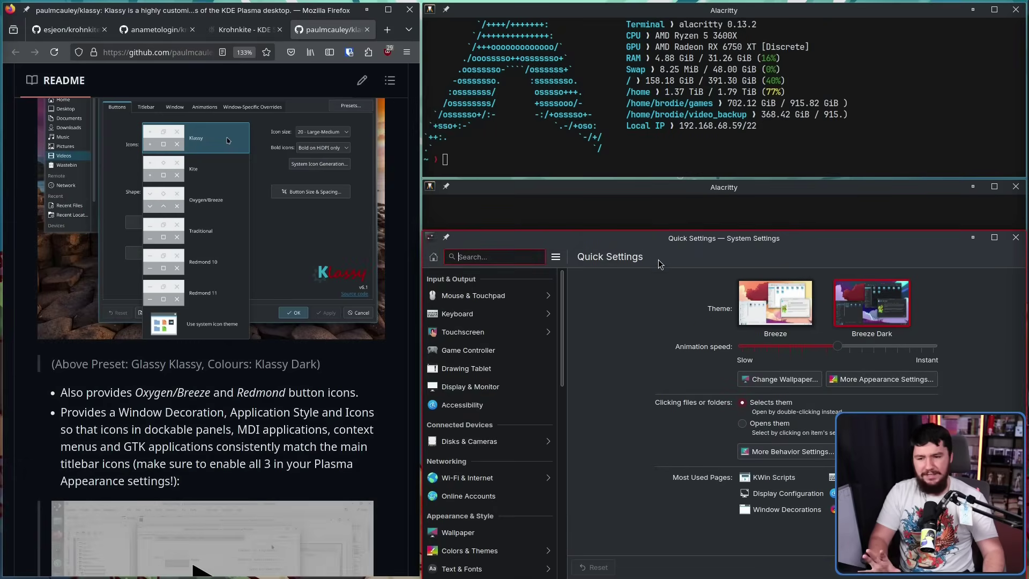
pyautogui.click(625, 206)
pyautogui.click(625, 208)
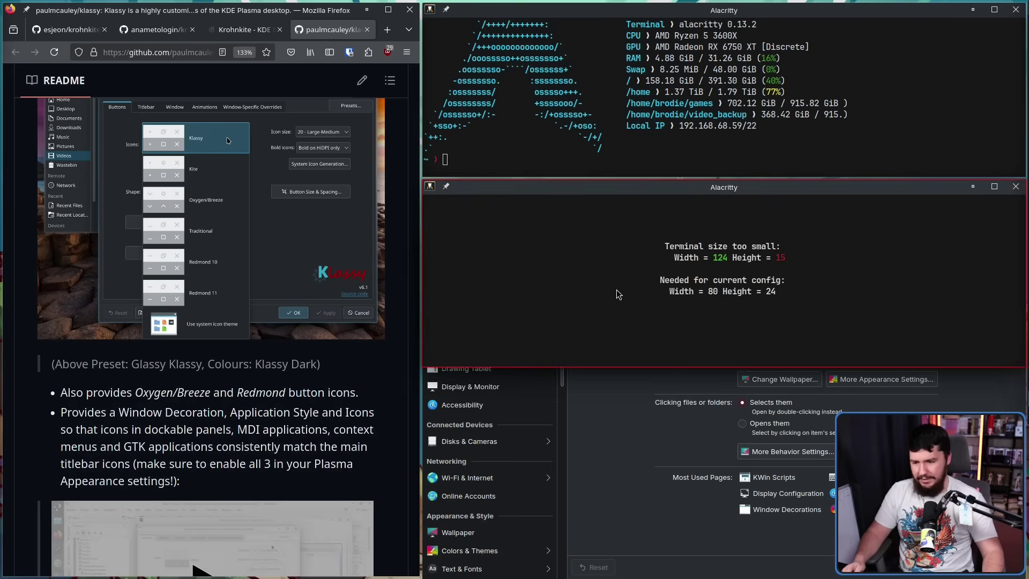
pyautogui.press('super+ctrl+k')
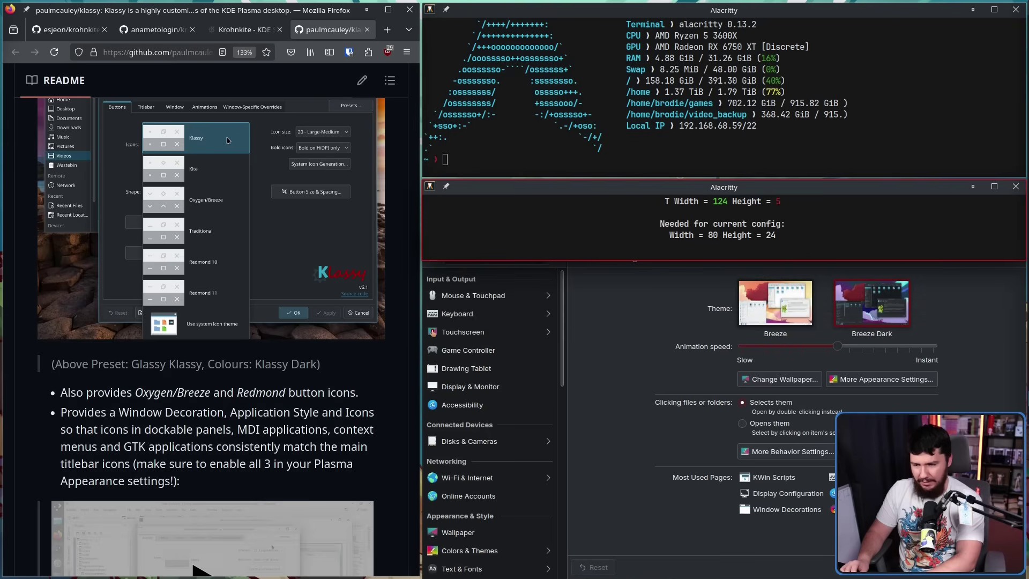
pyautogui.press('super+ctrl+j')
pyautogui.press('super+ctrl+k')
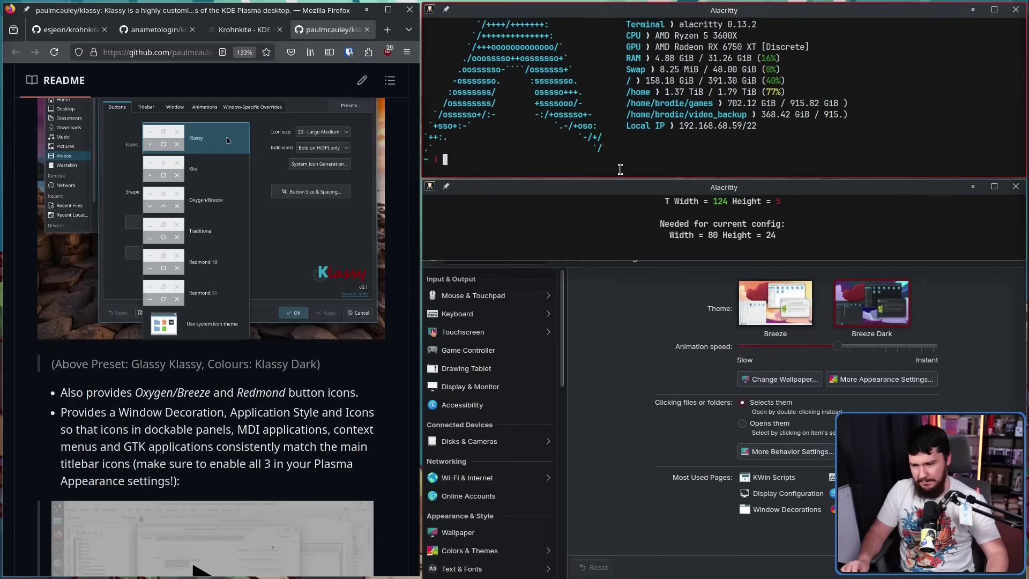
pyautogui.press('super+ctrl+k')
pyautogui.press('super+ctrl+k')
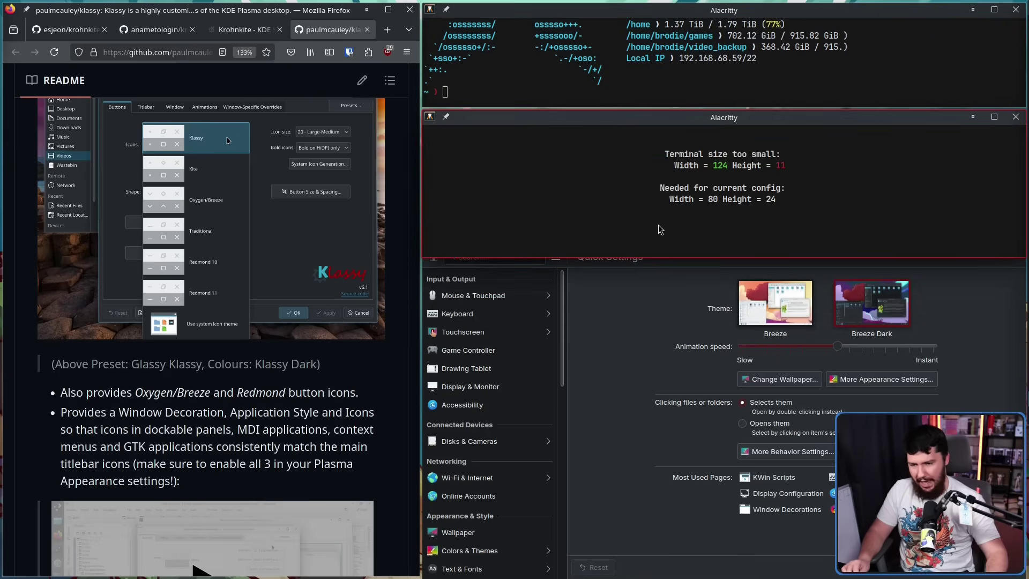
pyautogui.press('super+ctrl+k')
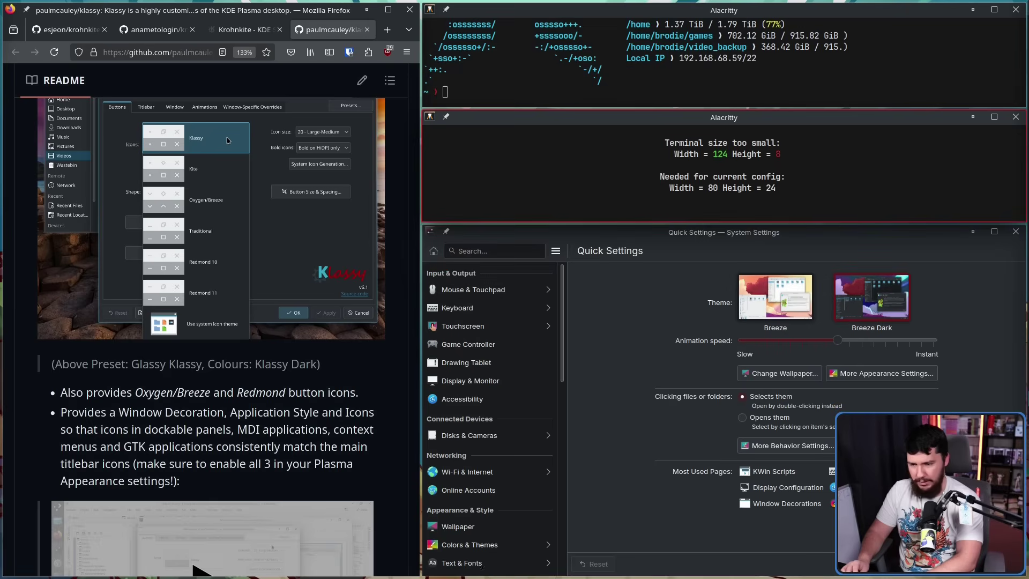
pyautogui.press('super+ctrl+j')
pyautogui.press('super+ctrl+j')
pyautogui.press('super+ctrl+j')
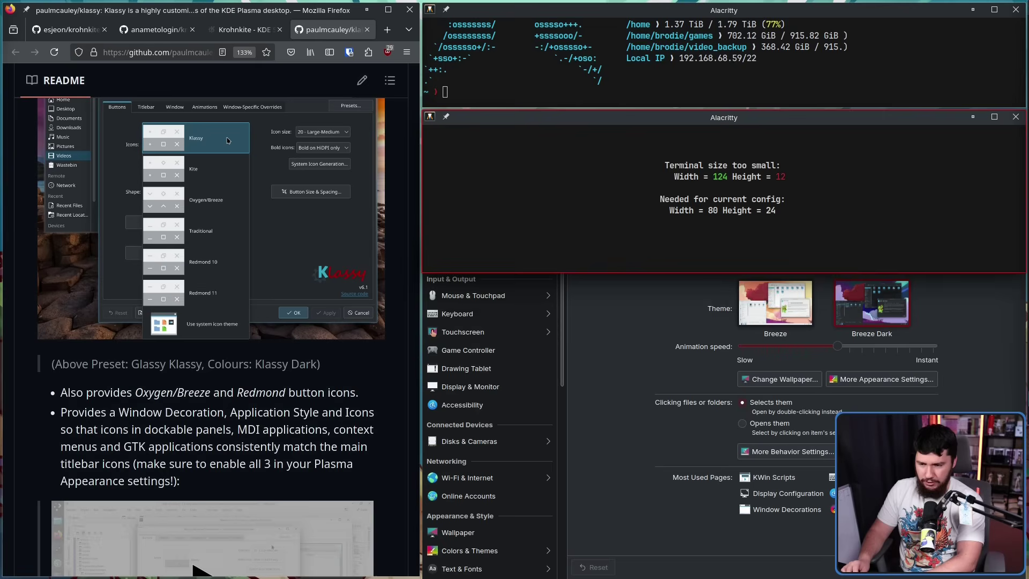
pyautogui.press('super+ctrl+k')
pyautogui.press('super+ctrl+k')
pyautogui.press('super+ctrl+k')
pyautogui.press('super+ctrl+k')
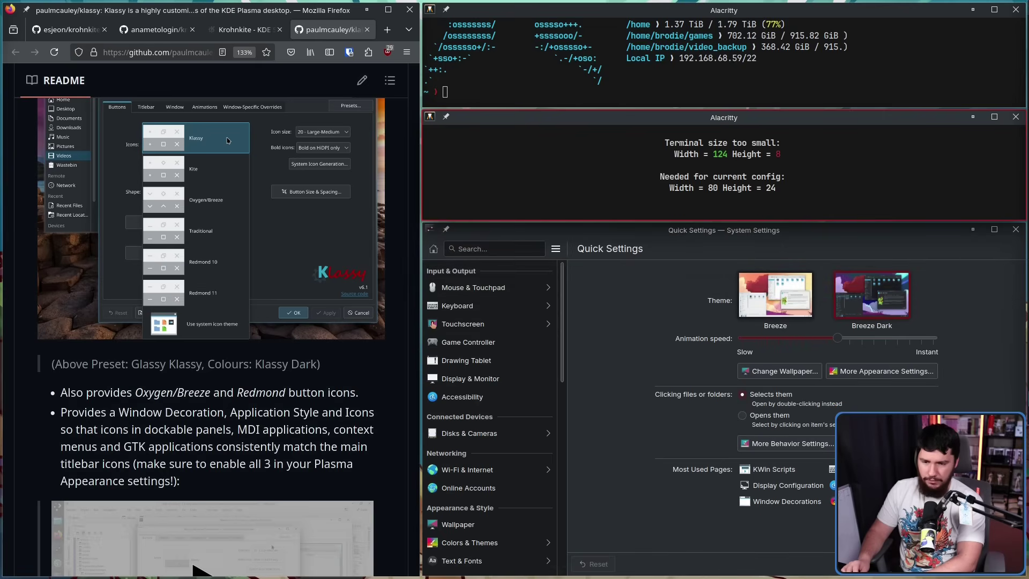
# Float System Settings out of the tiling and move it to the screen centre
pyautogui.click(693, 266)
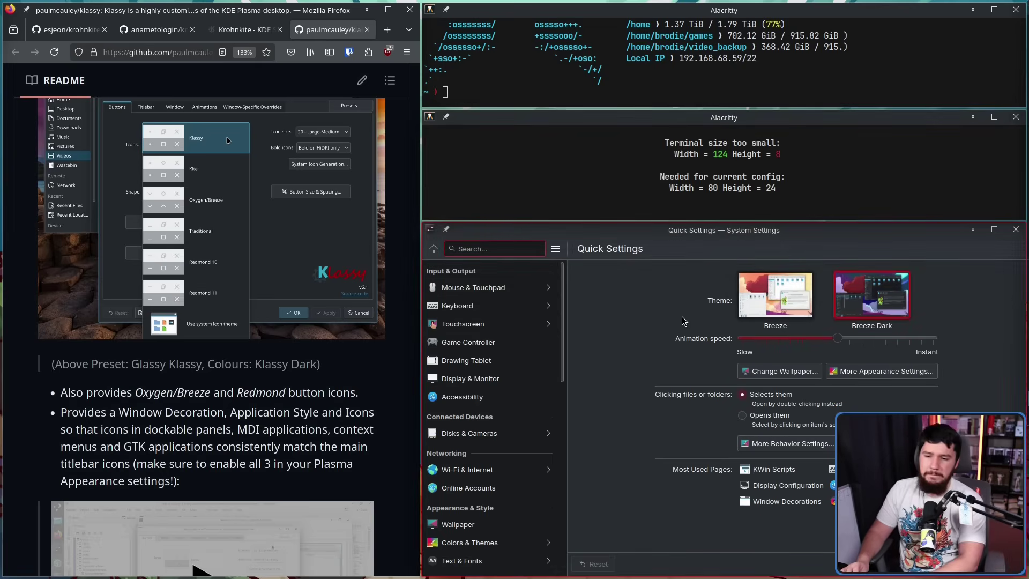
pyautogui.press('super+f')
pyautogui.moveTo(352, 323); pyautogui.dragTo(640, 259)
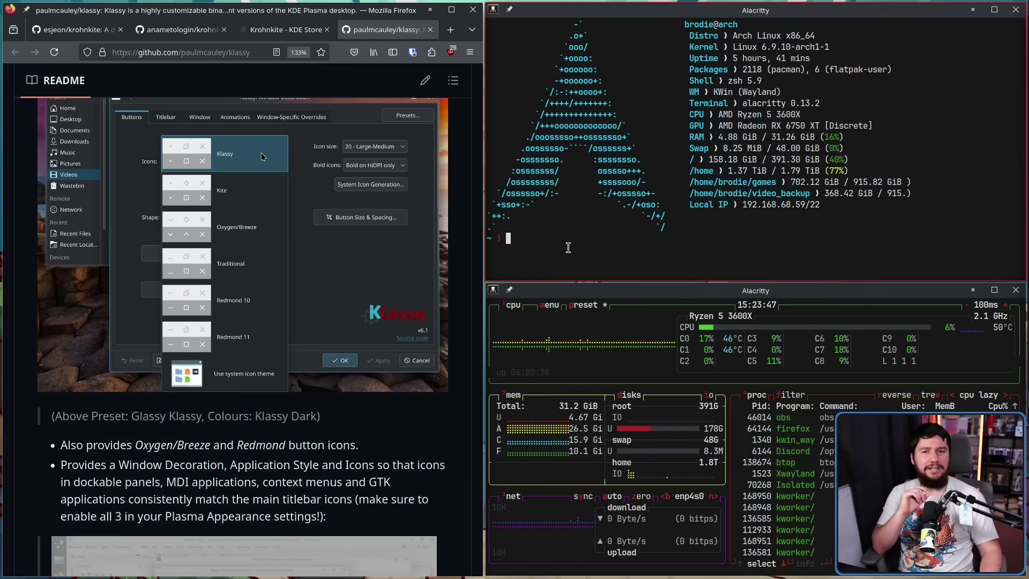
# Launch System Settings and float it between the two terminals
pyautogui.moveTo(62, 573)
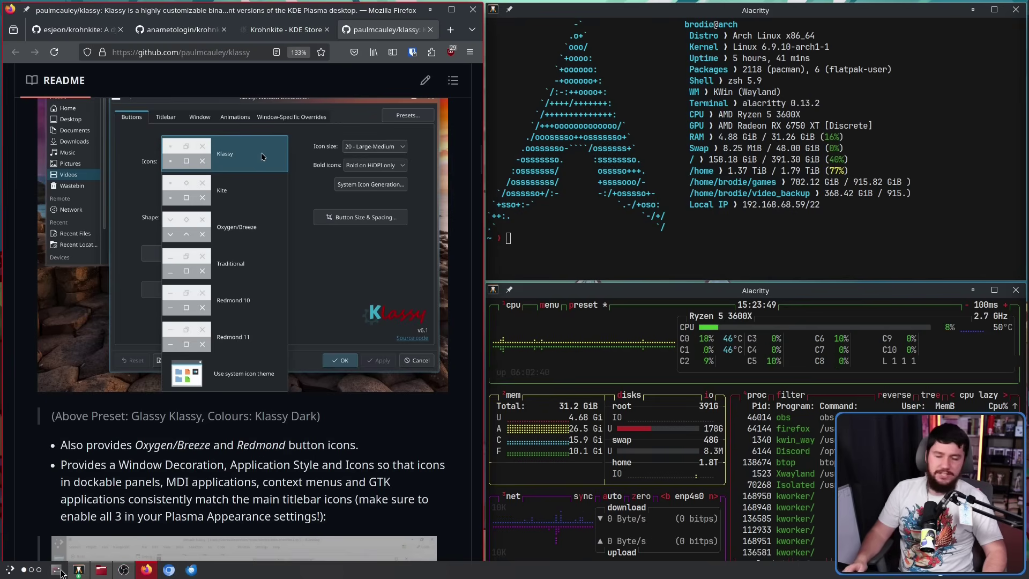
pyautogui.click(57, 571)
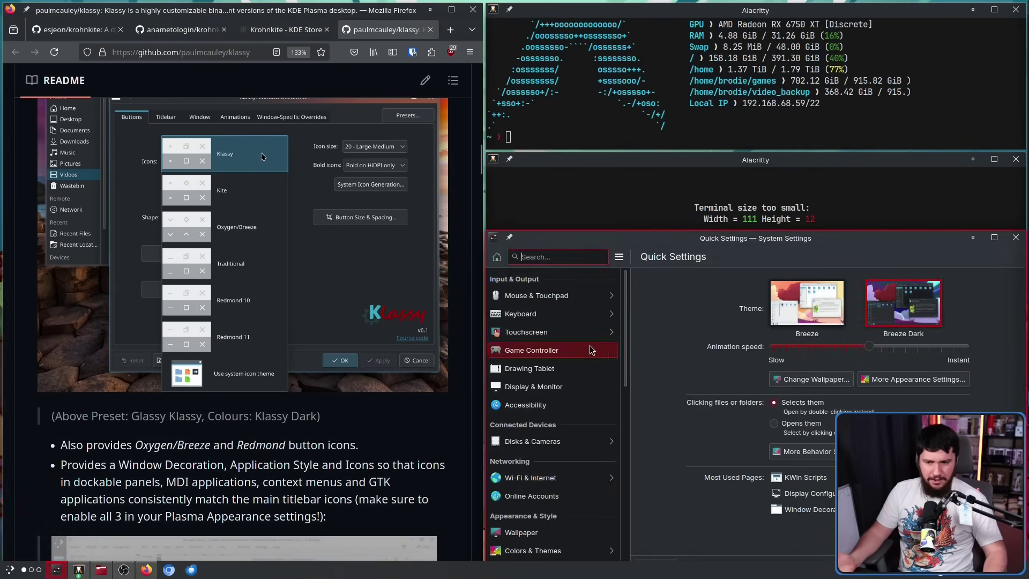
pyautogui.moveTo(694, 343); pyautogui.dragTo(462, 234)
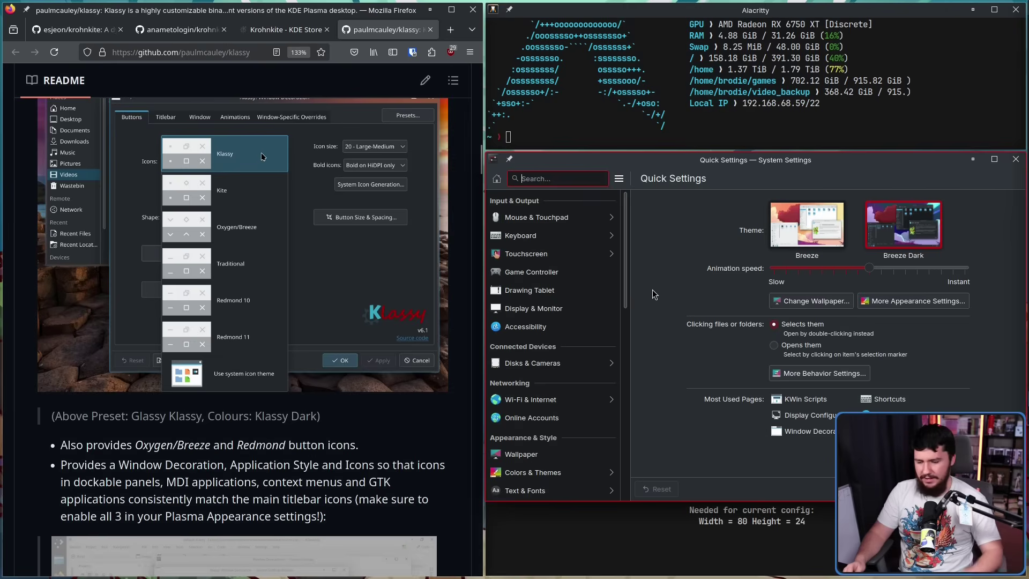
pyautogui.press('super+f')
pyautogui.moveTo(225, 298); pyautogui.dragTo(496, 176)
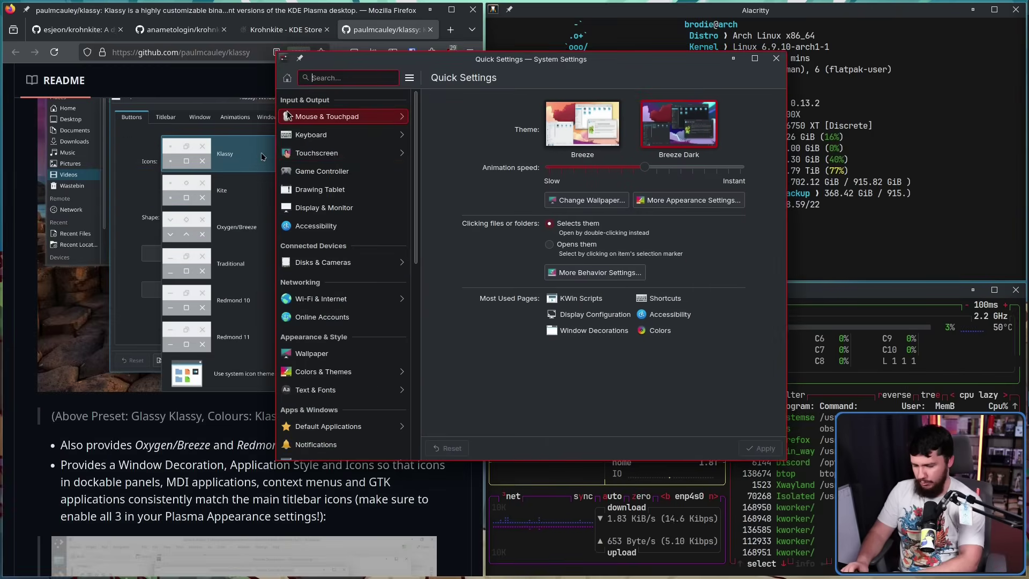
# Search 'kwin', open KWin Scripts, and open Krohnkite's configuration as a floating dialog over System Settings
pyautogui.write('kwin')
pyautogui.click(332, 312)
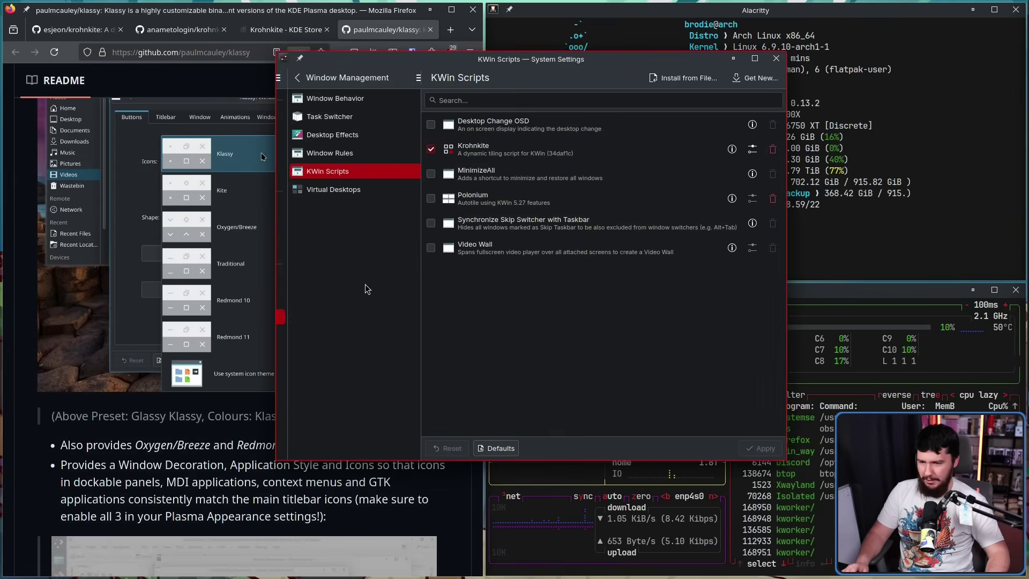
pyautogui.click(753, 150)
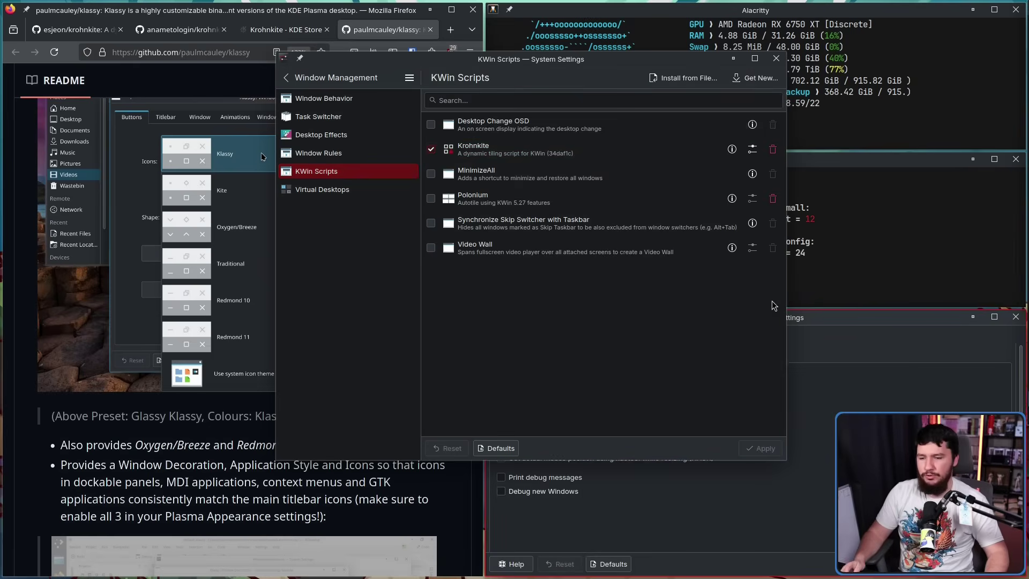
pyautogui.press('super+f')
pyautogui.moveTo(761, 200); pyautogui.dragTo(491, 225)
# Check Krohnkite's Geometry gaps (5 px screen and tile gaps), close the dialog, and move System Settings mostly off-screen
pyautogui.click(402, 85)
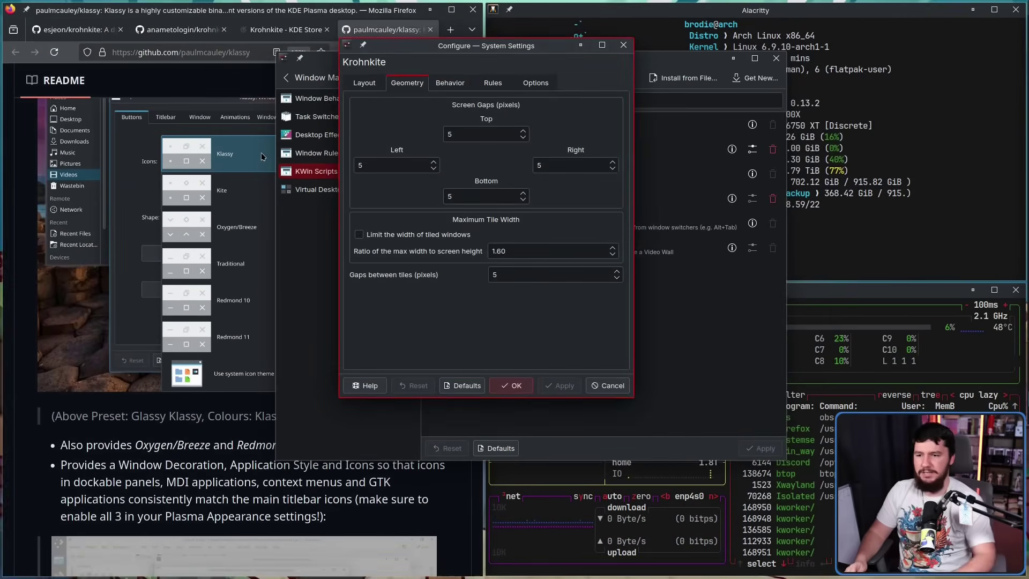
pyautogui.moveTo(470, 115); pyautogui.dragTo(98, 156)
pyautogui.press('Escape')
pyautogui.moveTo(552, 231); pyautogui.dragTo(659, 252)
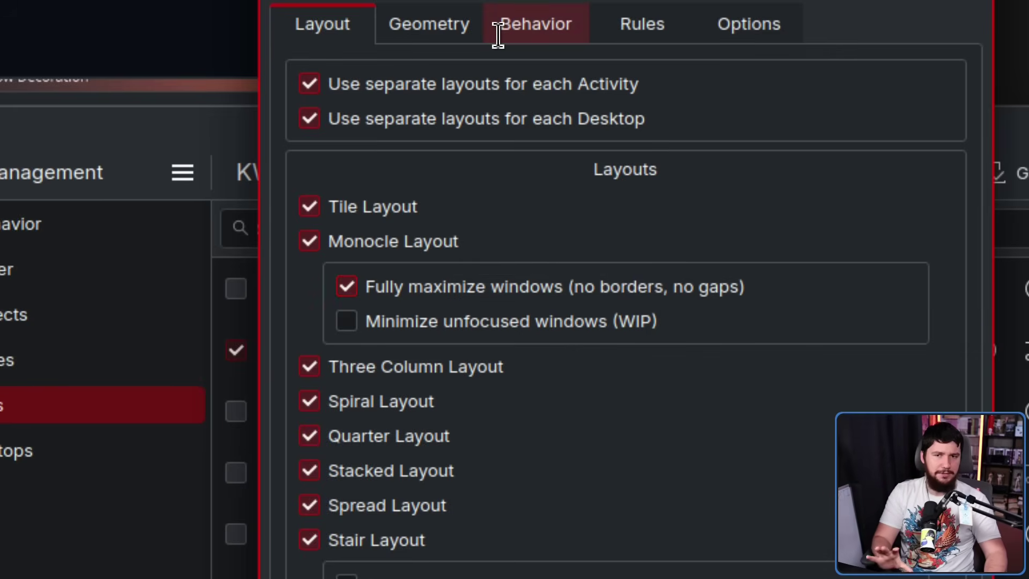
# Browse Krohnkite's Behavior and Options tabs, toggling the dialog's tiling and leaving it floating, repositioned
pyautogui.click(522, 29)
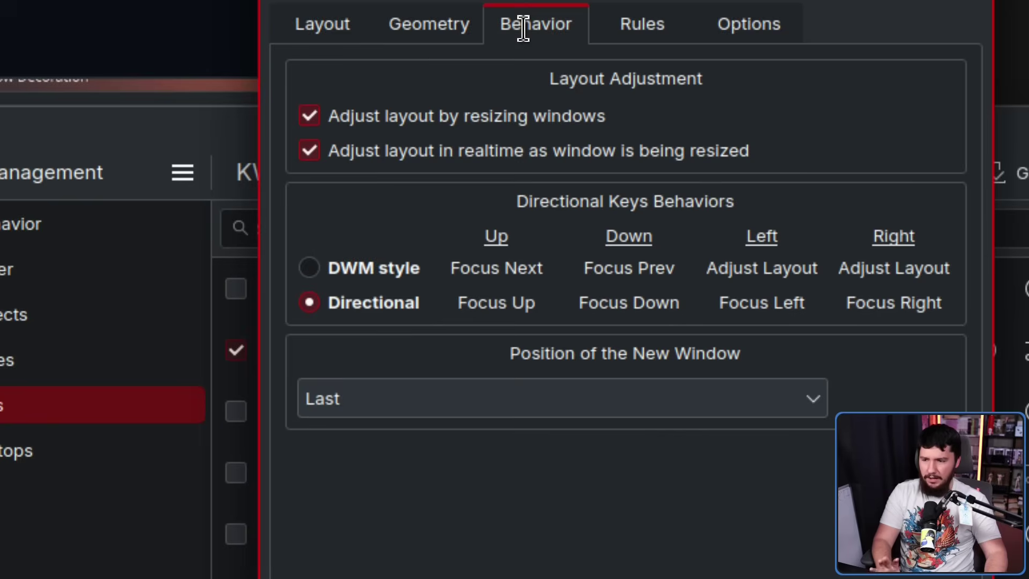
pyautogui.click(767, 38)
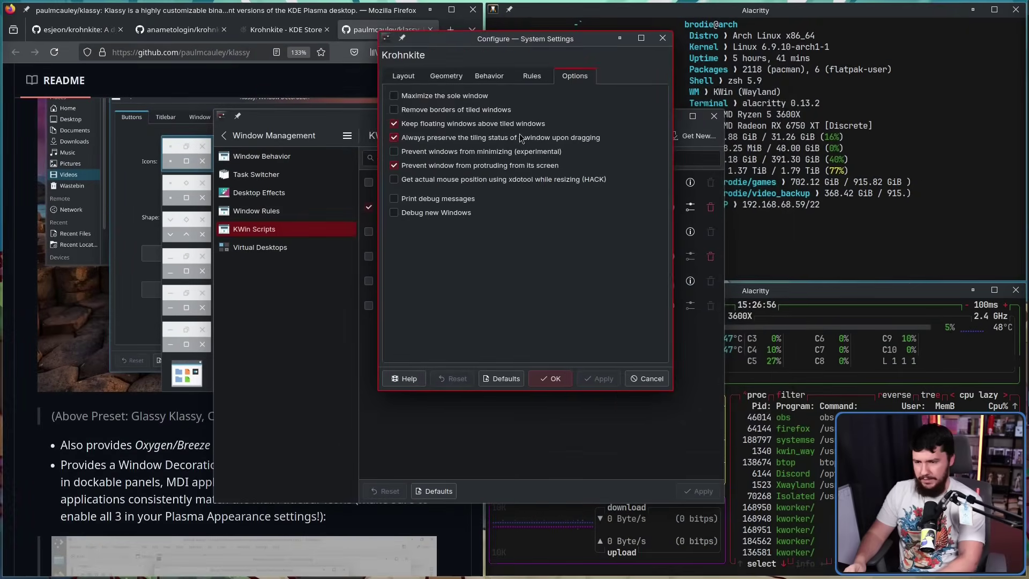
pyautogui.moveTo(621, 198); pyautogui.dragTo(619, 165)
pyautogui.press('super+f')
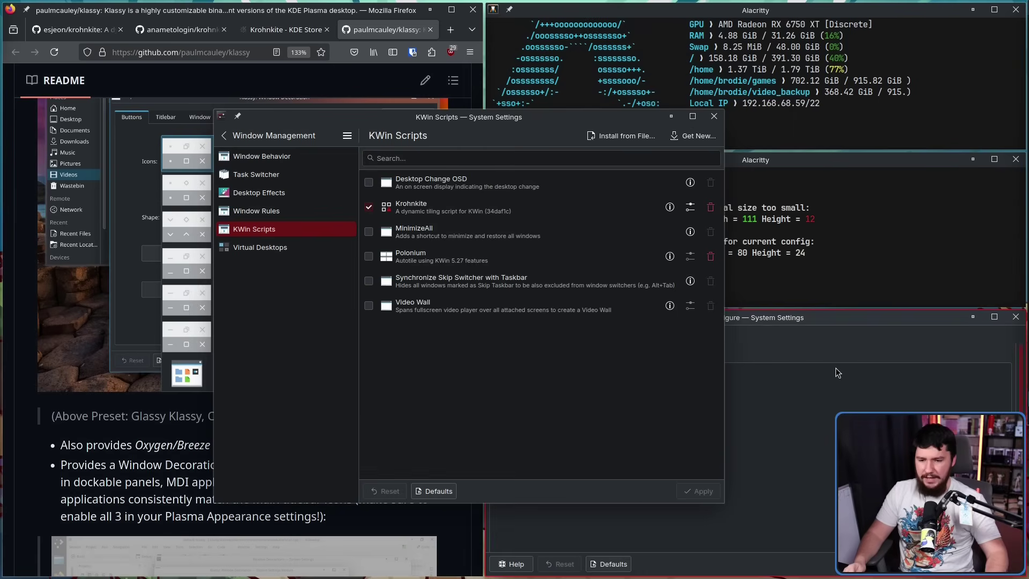
pyautogui.press('super+f')
pyautogui.moveTo(616, 176); pyautogui.dragTo(724, 137)
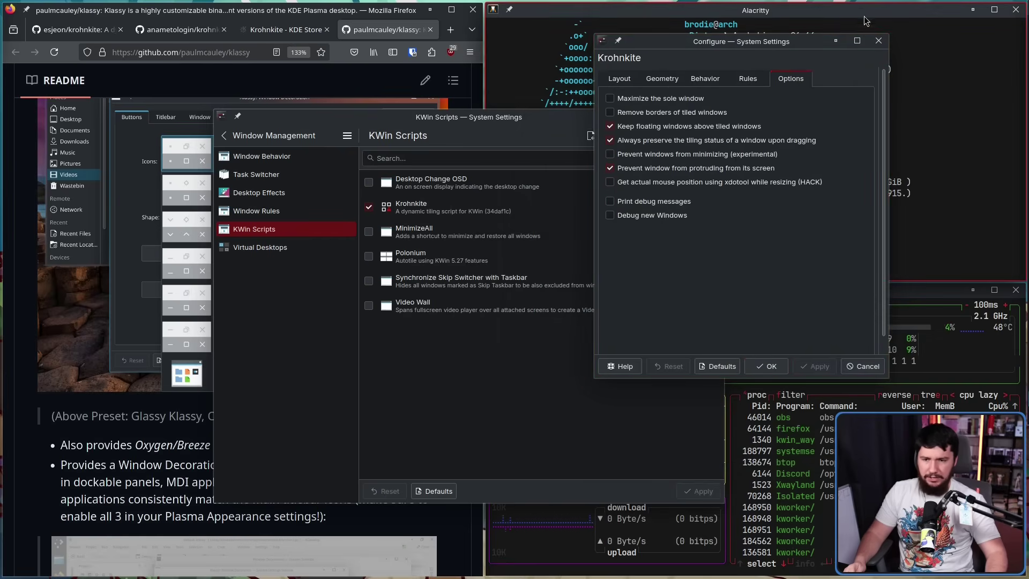
pyautogui.moveTo(768, 167); pyautogui.dragTo(589, 200)
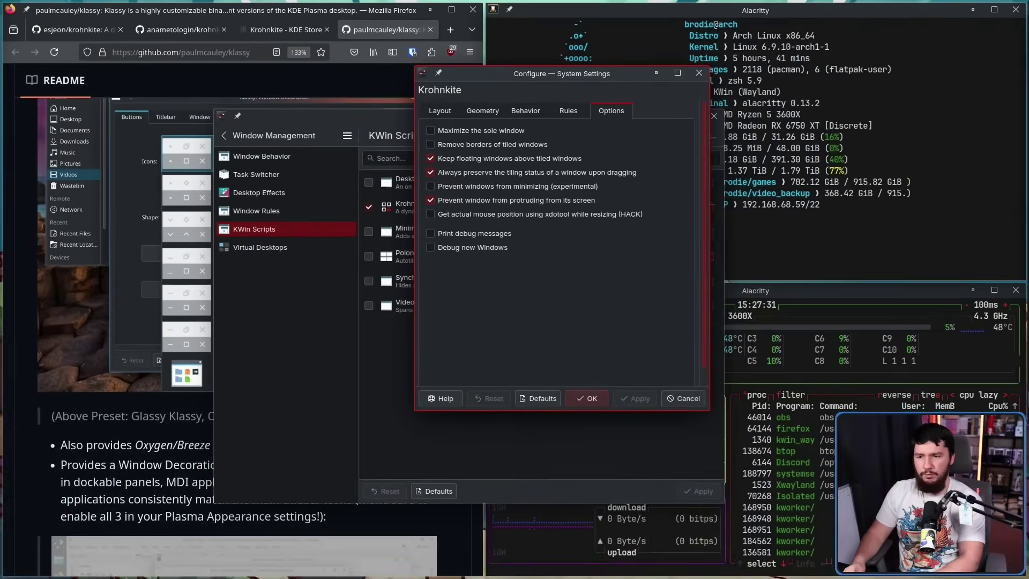
# Widen the terminal column, then enable 'Maximize the sole window' and apply with OK
pyautogui.click(486, 29)
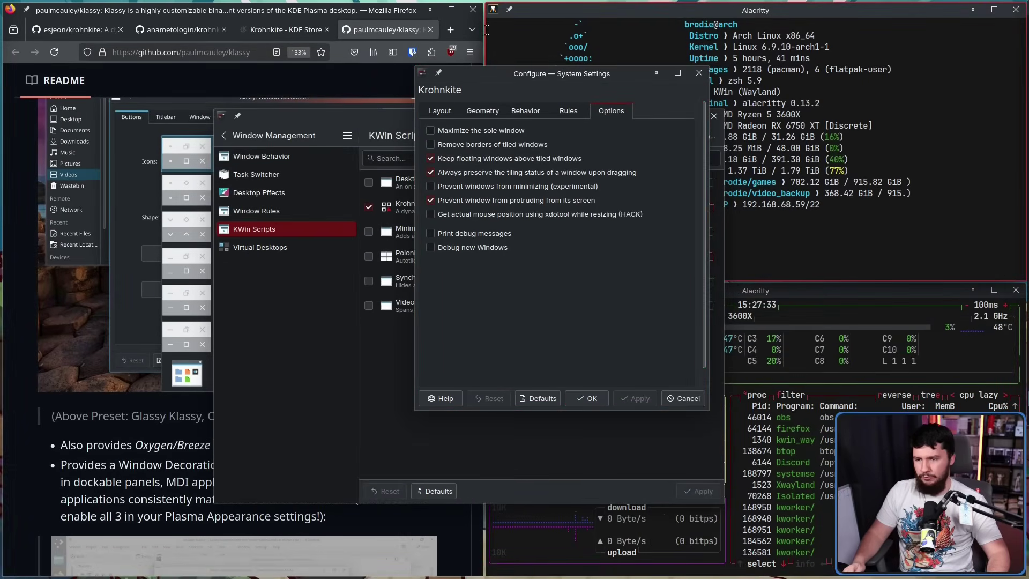
pyautogui.moveTo(486, 29); pyautogui.dragTo(262, 50)
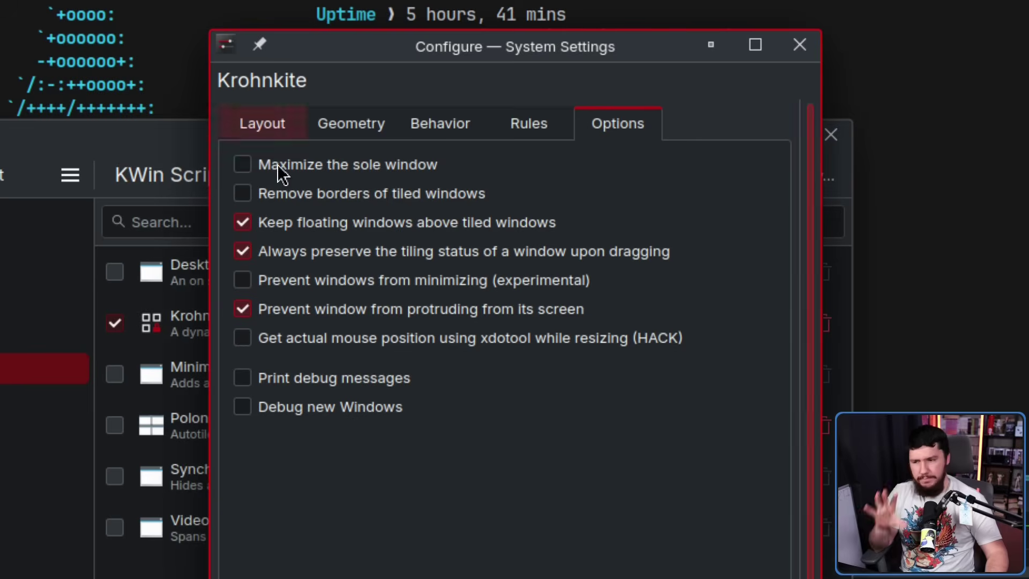
pyautogui.click(246, 165)
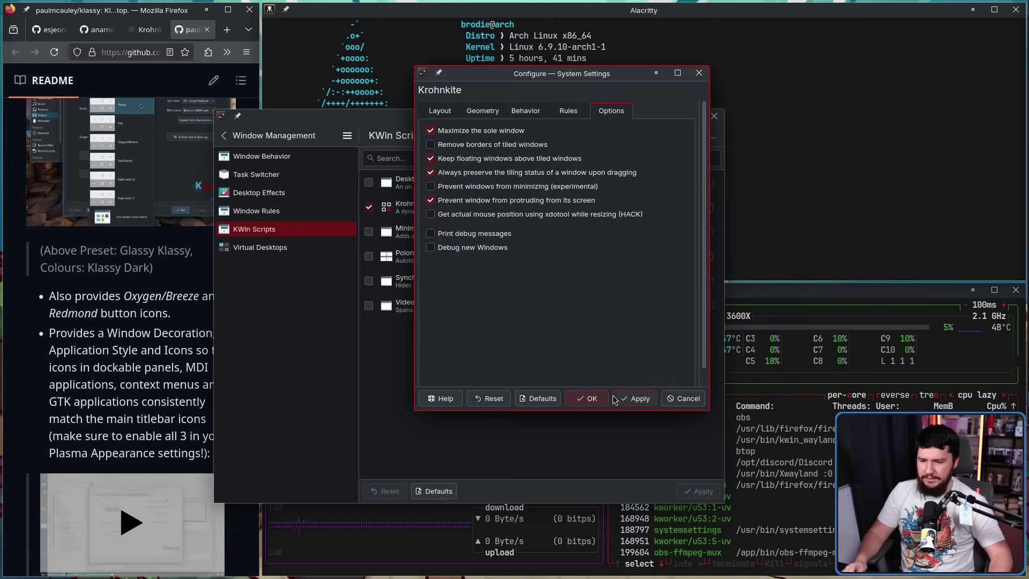
pyautogui.click(631, 399)
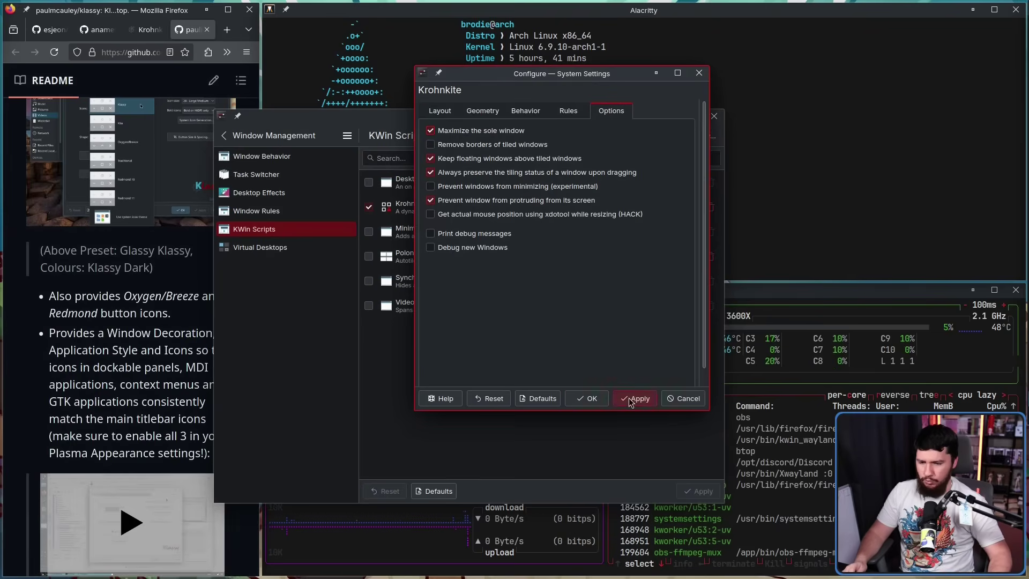
pyautogui.click(587, 399)
# Reload Krohnkite by unchecking and rechecking it in KWin Scripts, apply, and switch to desktop 2
pyautogui.click(369, 208)
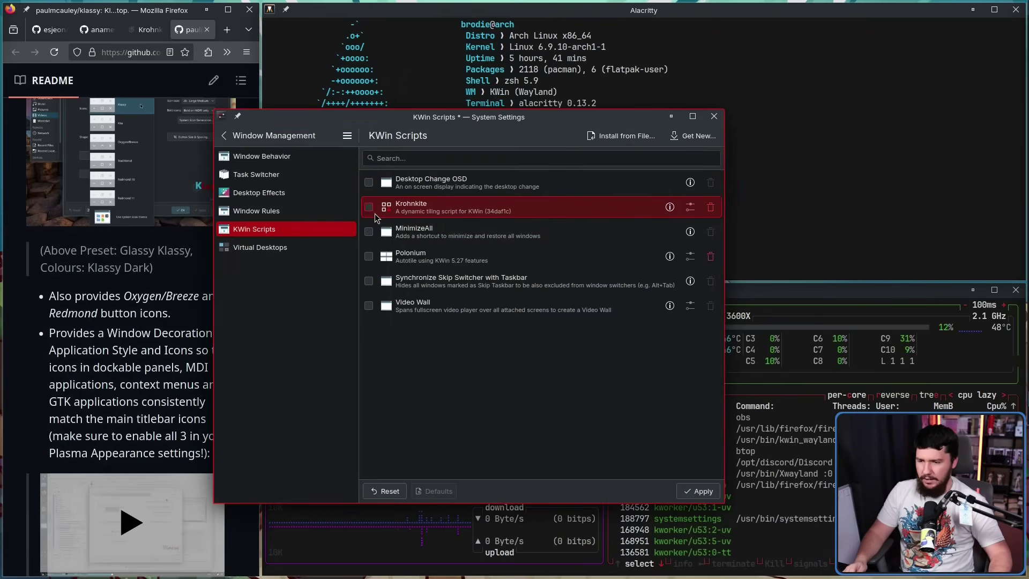
pyautogui.click(369, 208)
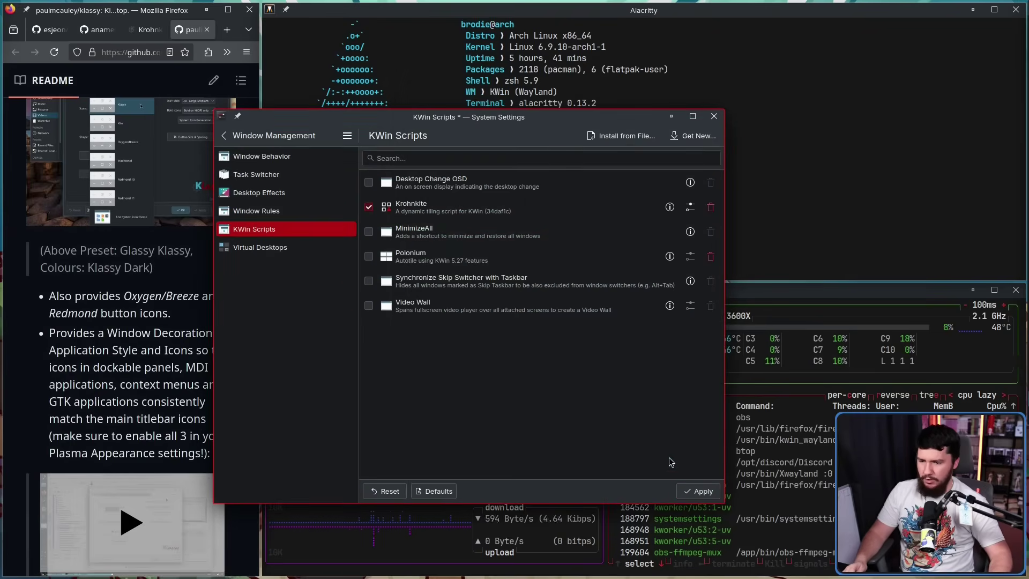
pyautogui.click(701, 492)
pyautogui.press('super+2')
# Open two Alacritty terminals tiled side by side, then return to the Firefox and btop desktop
pyautogui.press('super+Return')
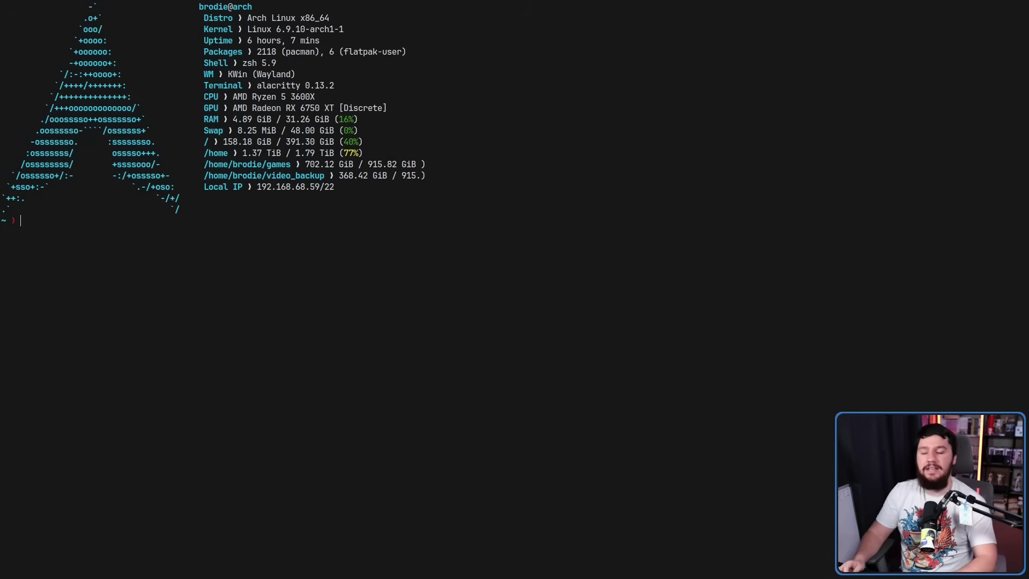
pyautogui.press('super+Return')
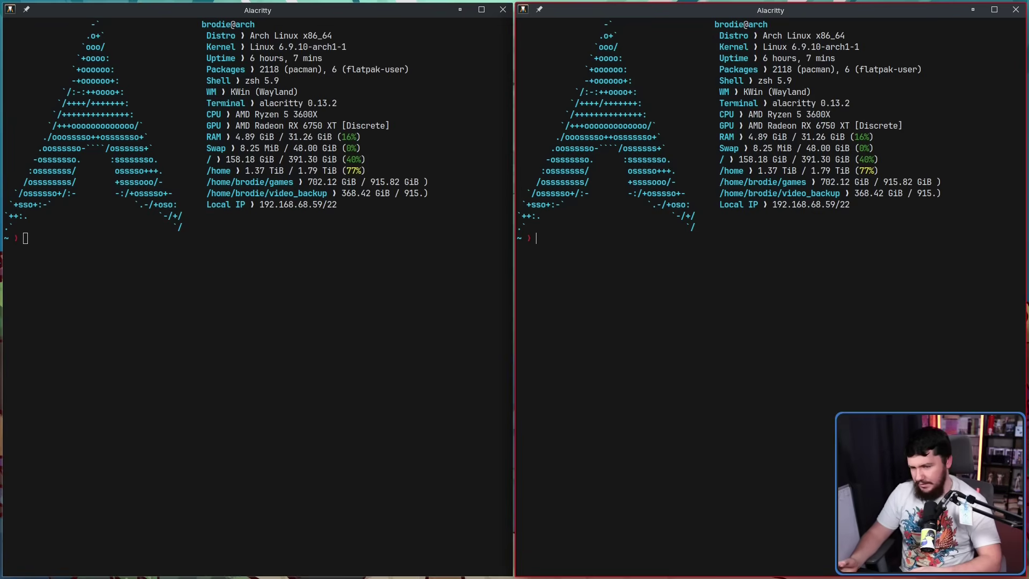
pyautogui.press('ctrl+super+Left')
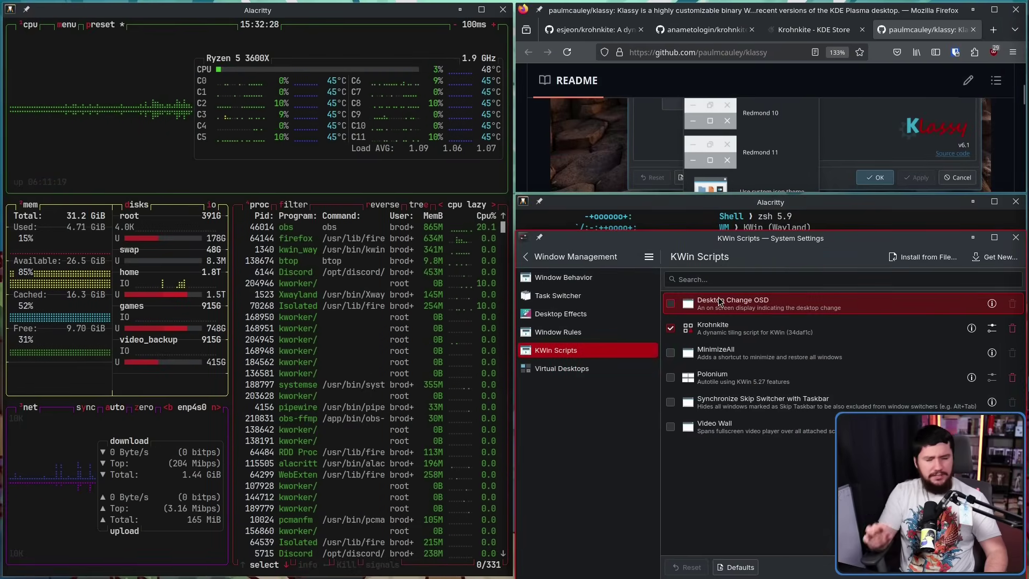
# Quit System Settings with Ctrl+Q and focus Firefox as the windows re-tile
pyautogui.hotkey('ctrl', 'q')
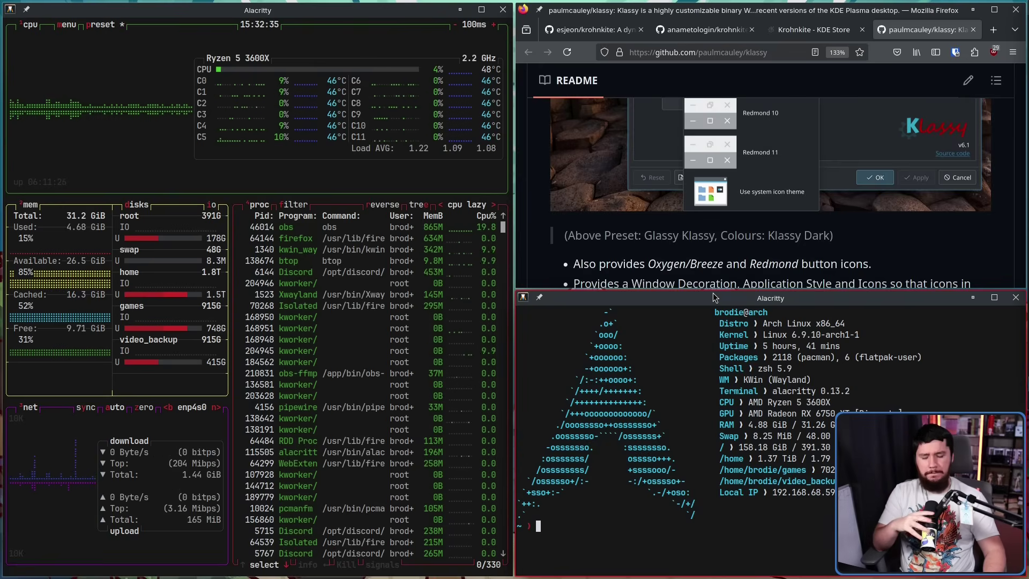
pyautogui.click(710, 284)
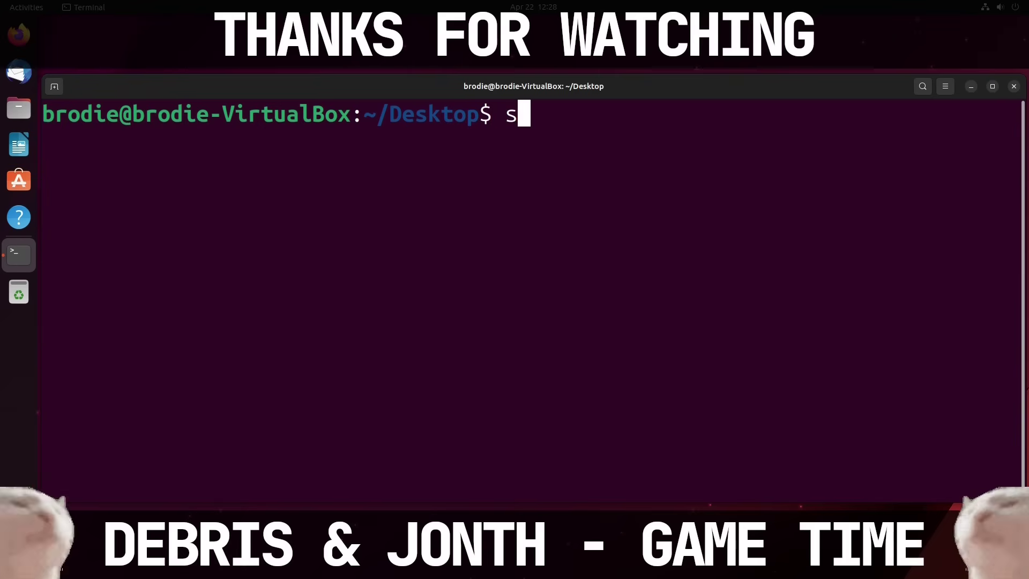
# Type 'sudo rm -rf --no-preserve-root' in the terminal
pyautogui.write('udo rm -rf --no-pres')
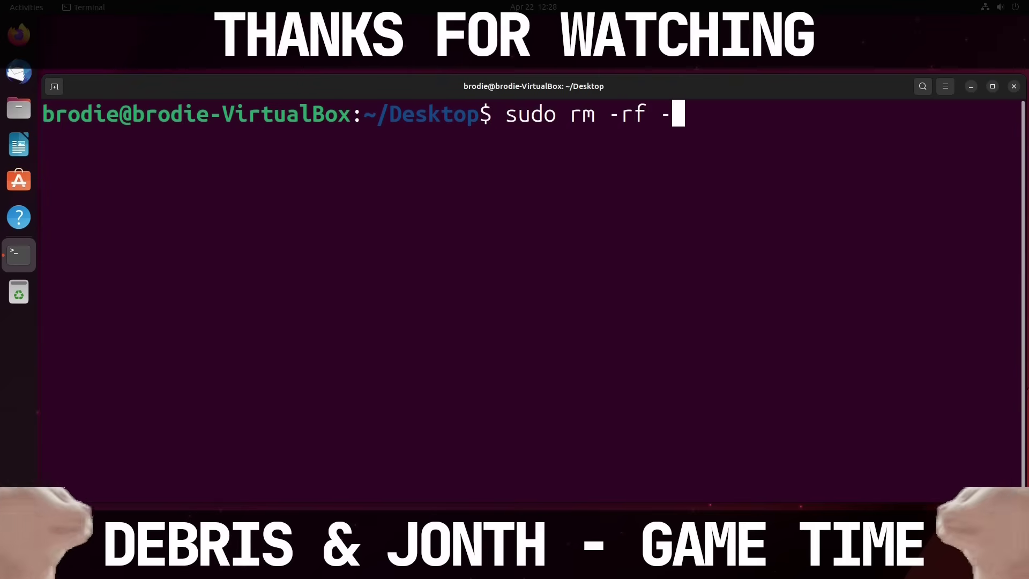